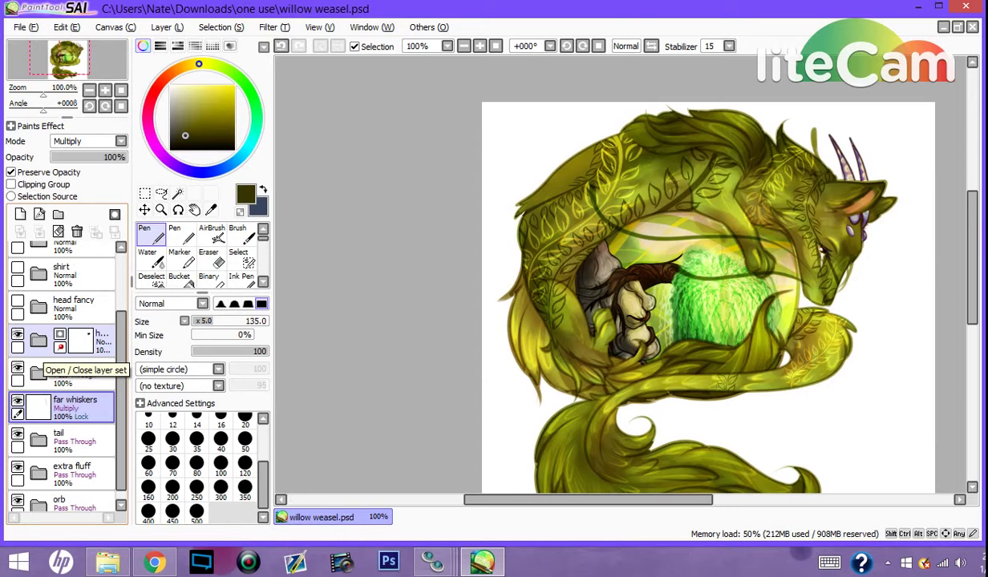
Step: Open the horns' layer set, recolour the base on Layer77 dark olive, and set the line layer Layer76 to Multiply
left_click(38, 340)
left_click(76, 449)
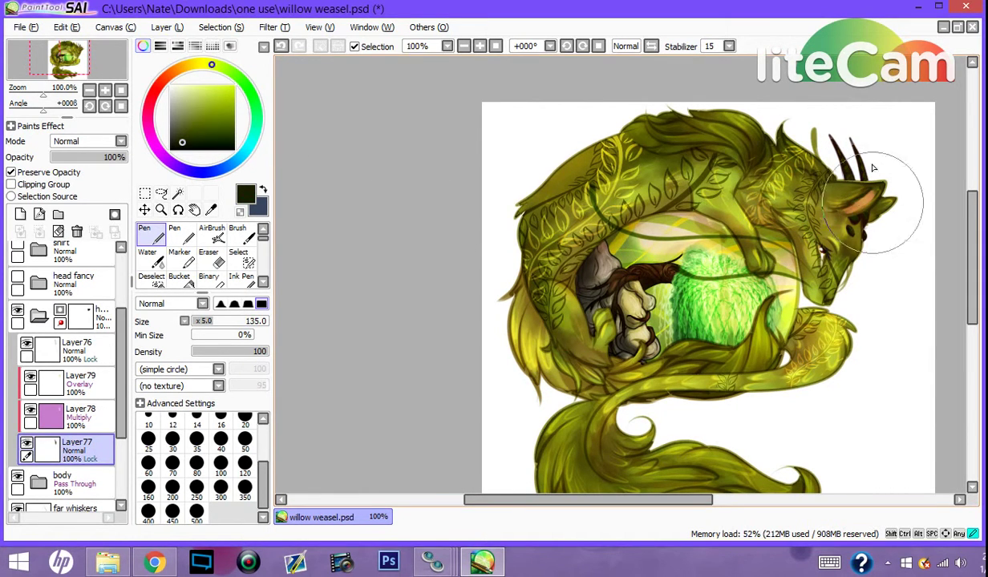
left_click(68, 413)
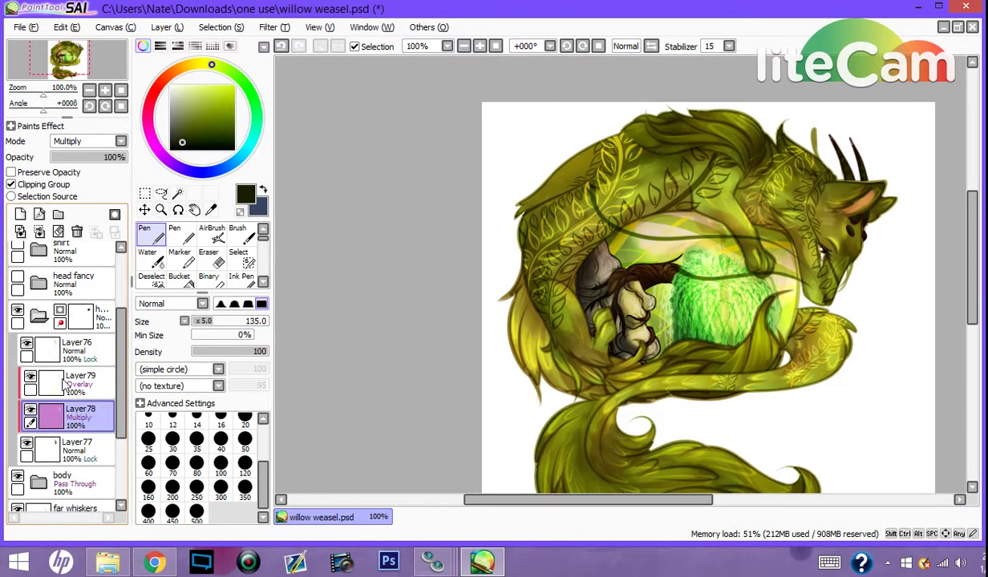
left_click(68, 348)
left_click(80, 141)
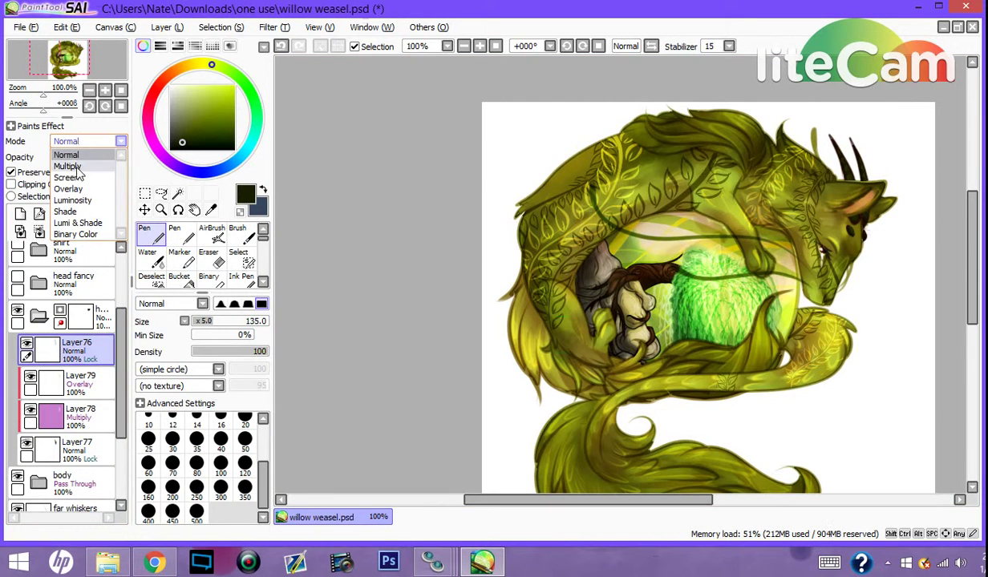
left_click(72, 166)
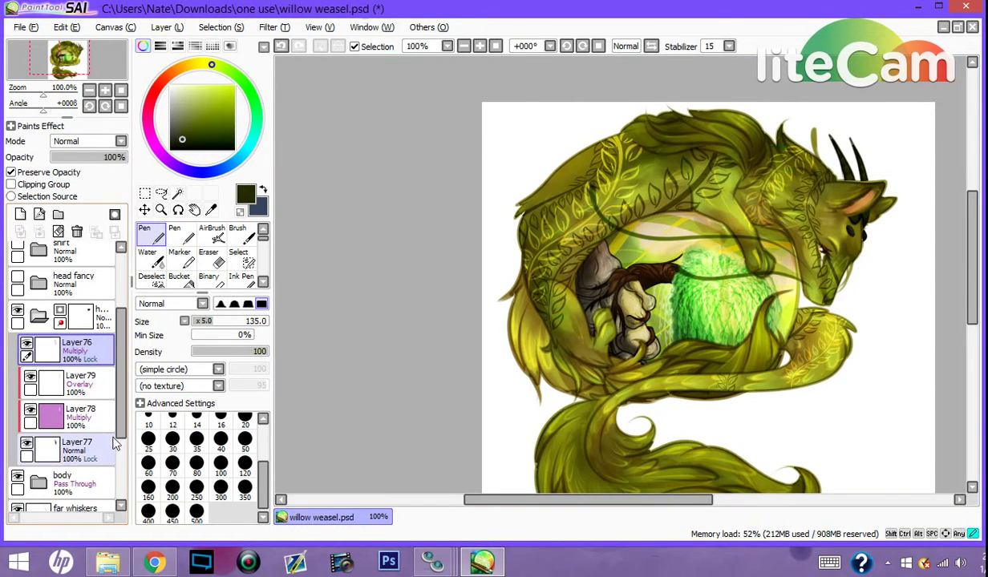
left_click(76, 447)
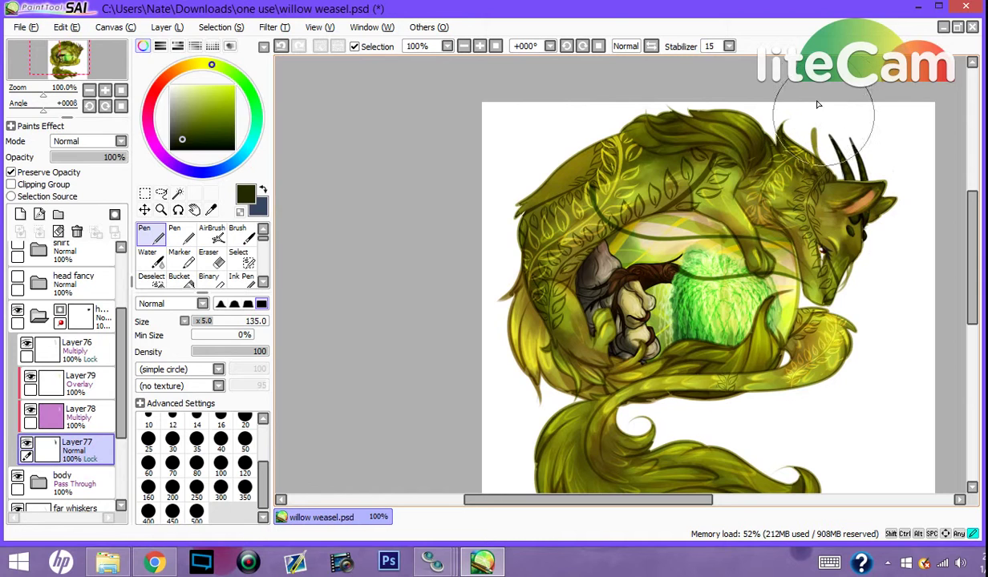
Step: Repaint the horns' shading on Layer78 grey-teal and their highlights on Layer79 pale mint, with opacity preserved on both layers
left_click(70, 410)
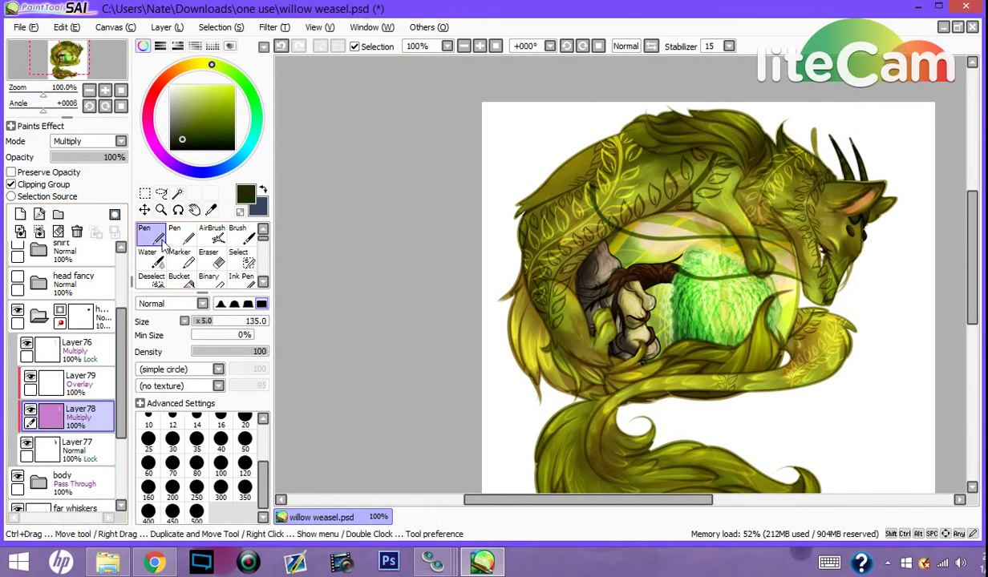
mouse_move(198, 71)
left_mouse_down()
mouse_move(234, 78)
mouse_move(257, 124)
left_mouse_up()
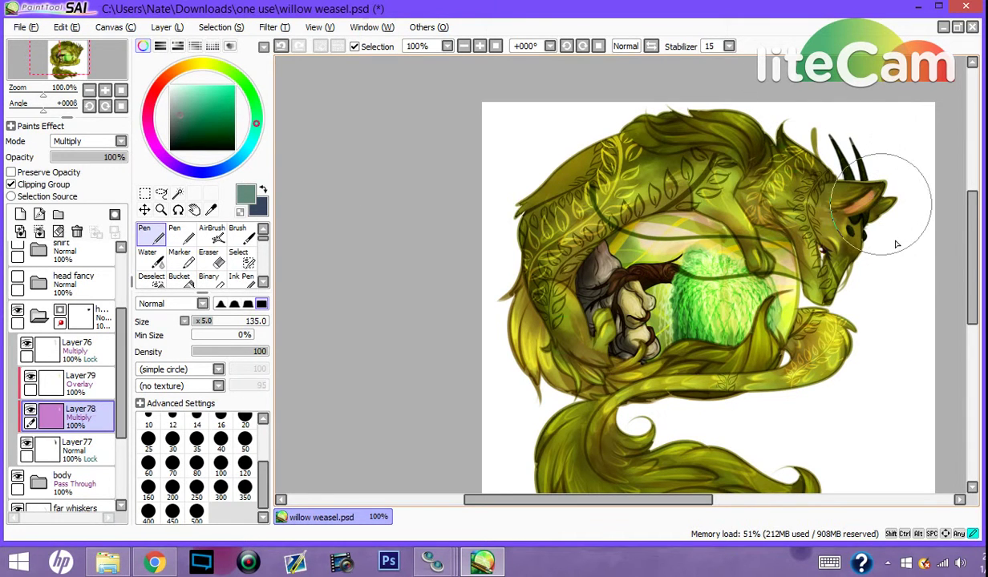
left_click(67, 27)
left_click(74, 38)
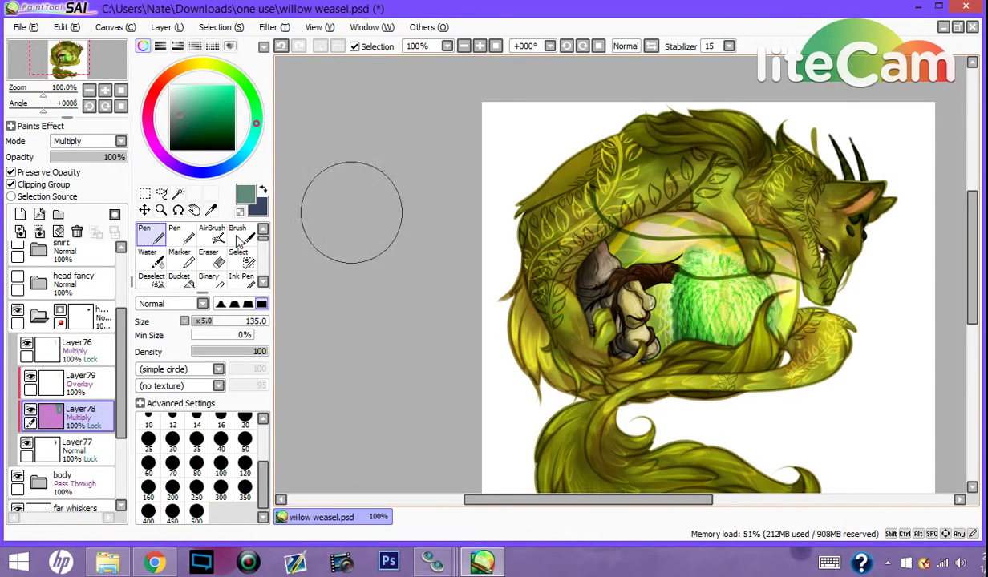
left_click(80, 383)
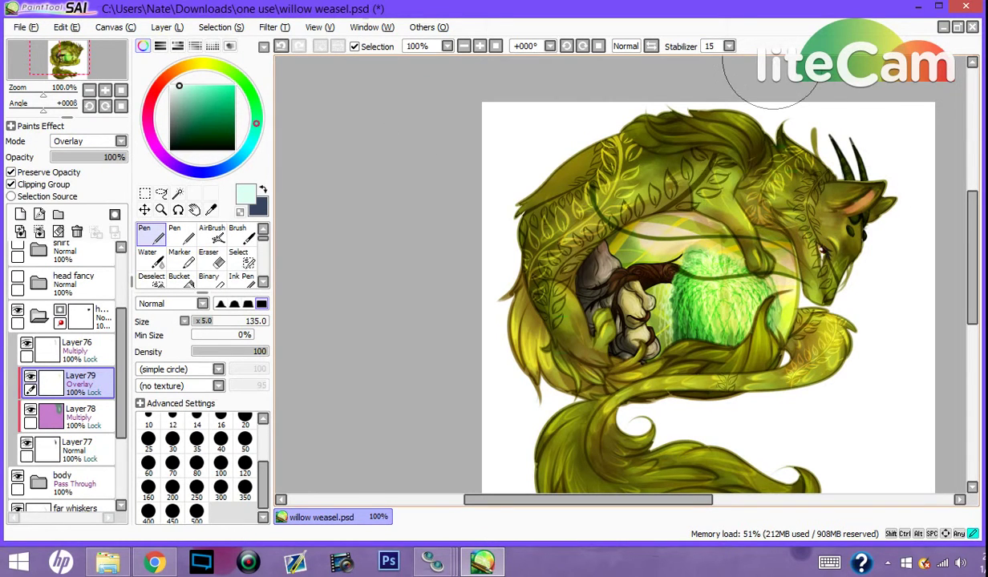
Step: Close the horns' layer set, then open the head fancy layer set and make it visible
left_click(38, 316)
left_click(39, 284)
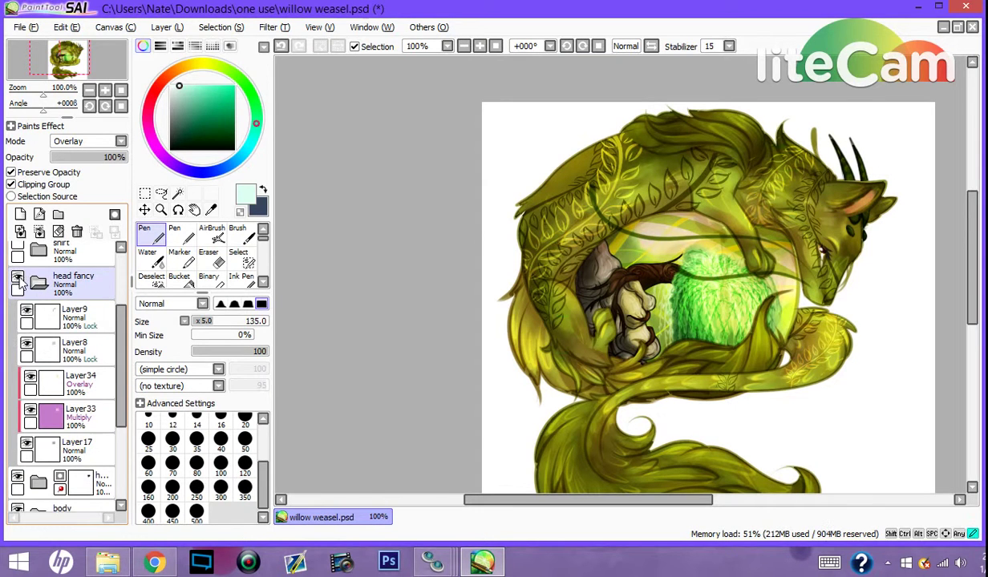
left_click(17, 276)
Step: Recolour the flower's base on Layer17 with an olive yellow and a brighter yellow sampled from the artwork, preserving the layer's opacity
left_click(65, 462)
left_click(49, 458)
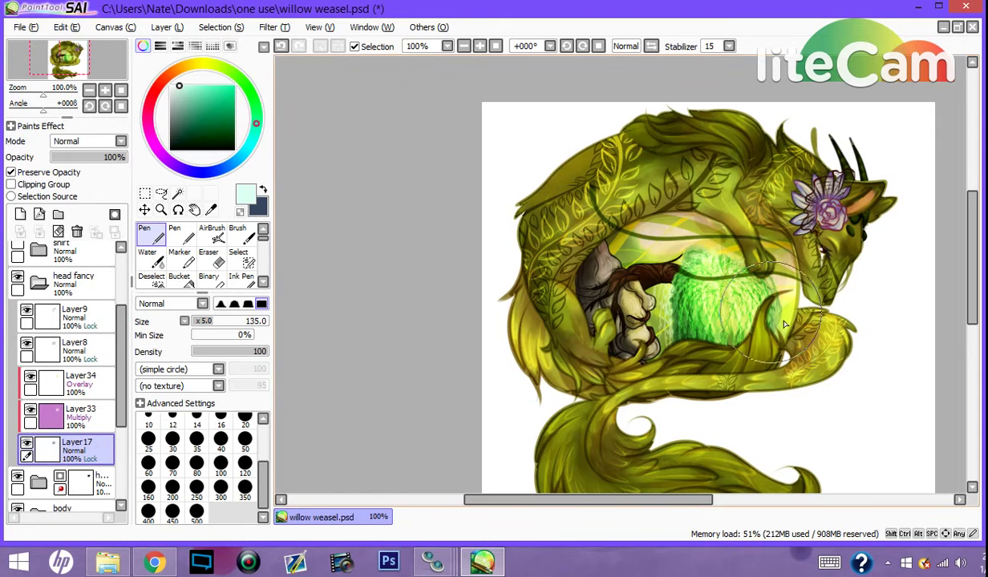
right_click(597, 236)
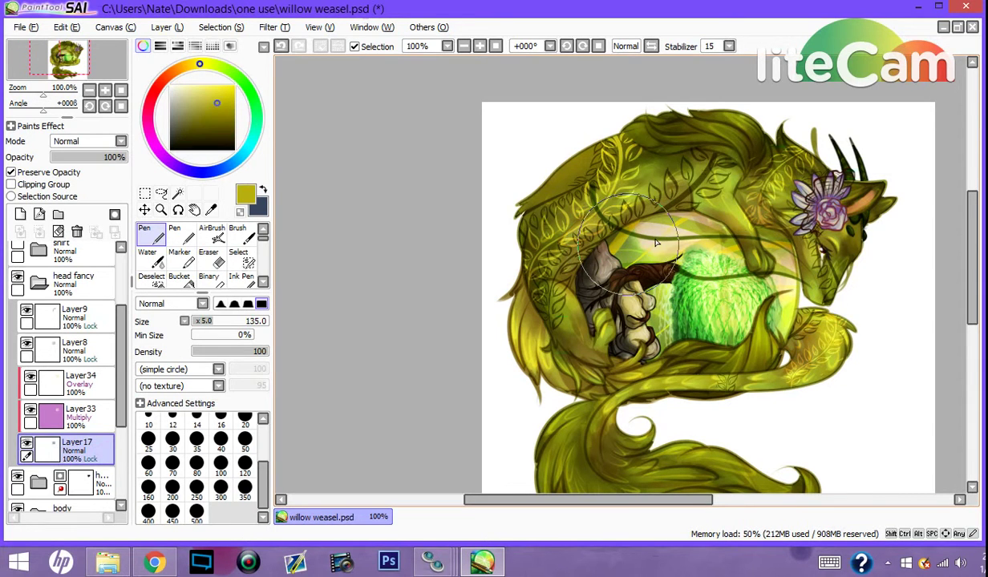
mouse_move(808, 191)
left_mouse_down()
mouse_move(808, 166)
mouse_move(822, 160)
left_mouse_up()
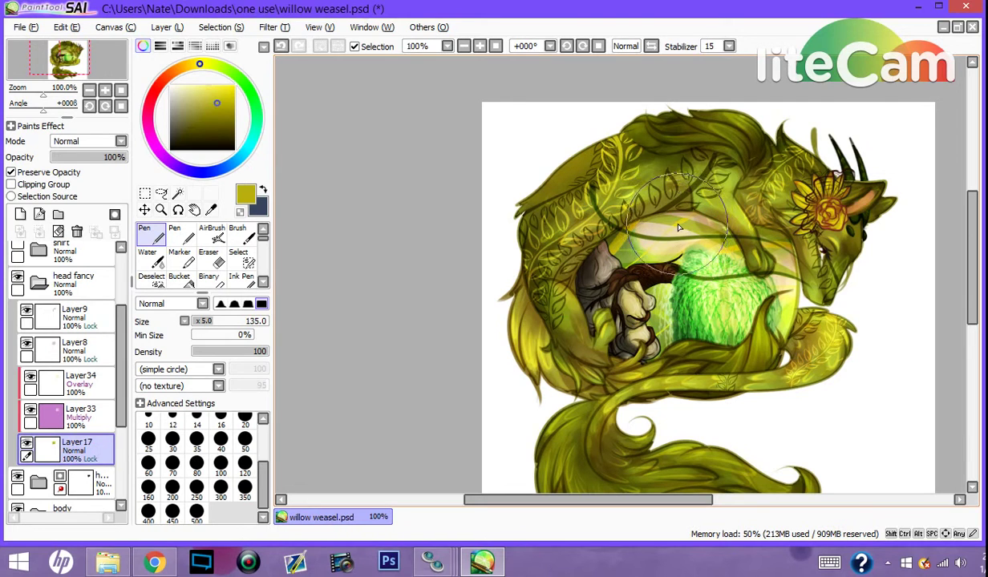
right_click(654, 217)
left_click_drag(810, 197, 832, 221)
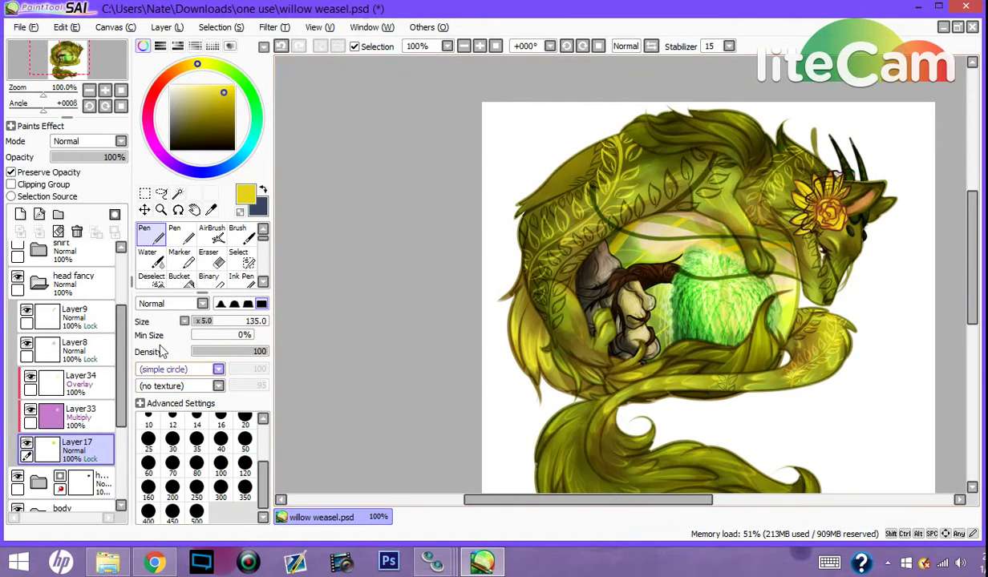
Step: Add a new clipped layer above Layer17 and dab olive sampled from the body onto the flower with the Clouds brush
left_click(20, 214)
left_click(11, 185)
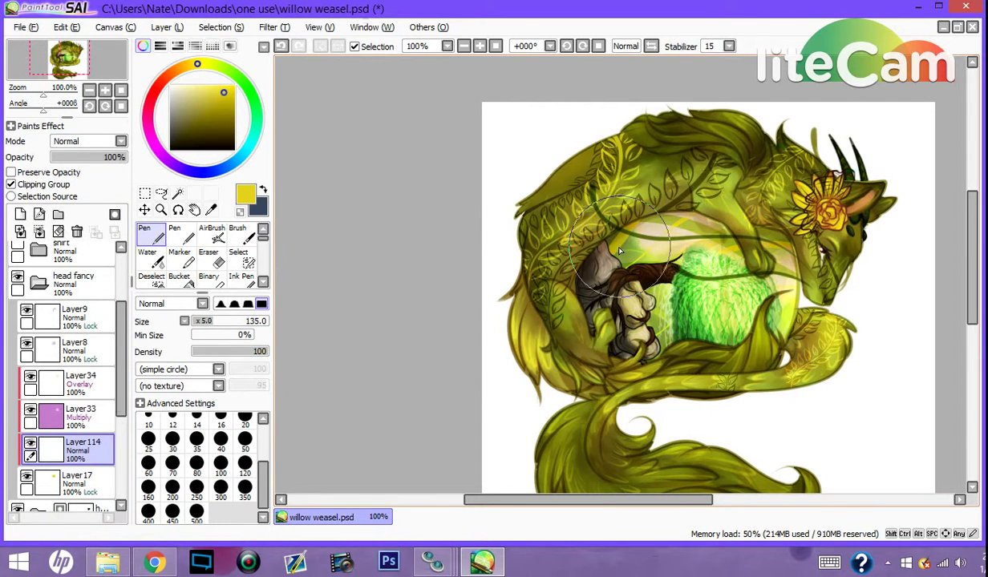
right_click(596, 225)
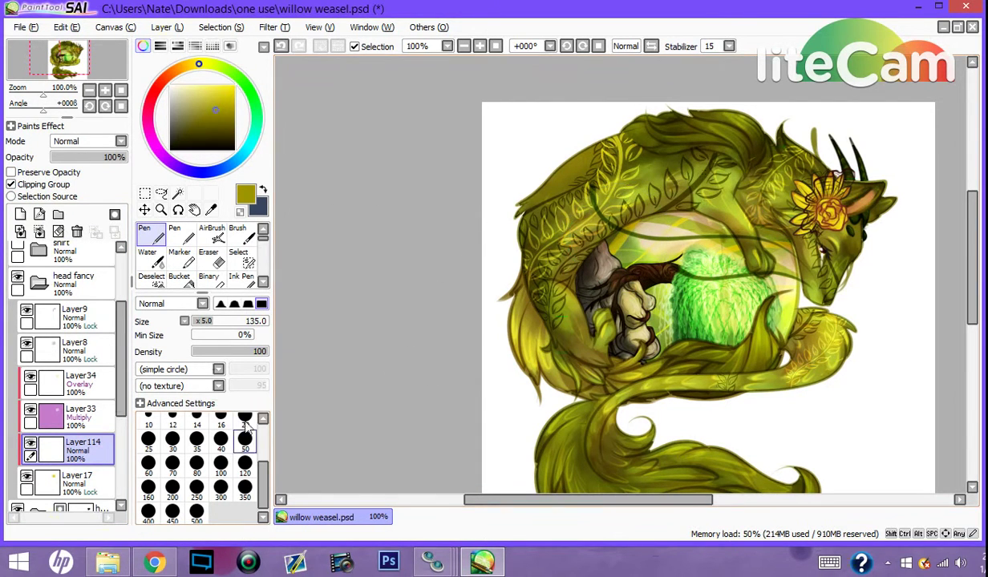
scroll(265, 277, "down", 3)
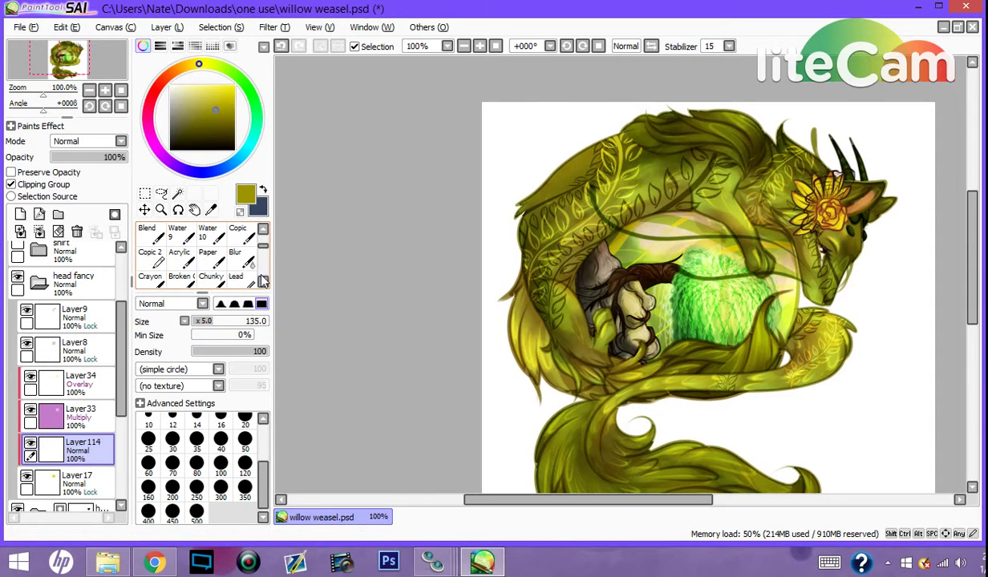
scroll(265, 276, "down", 1)
left_click(179, 276)
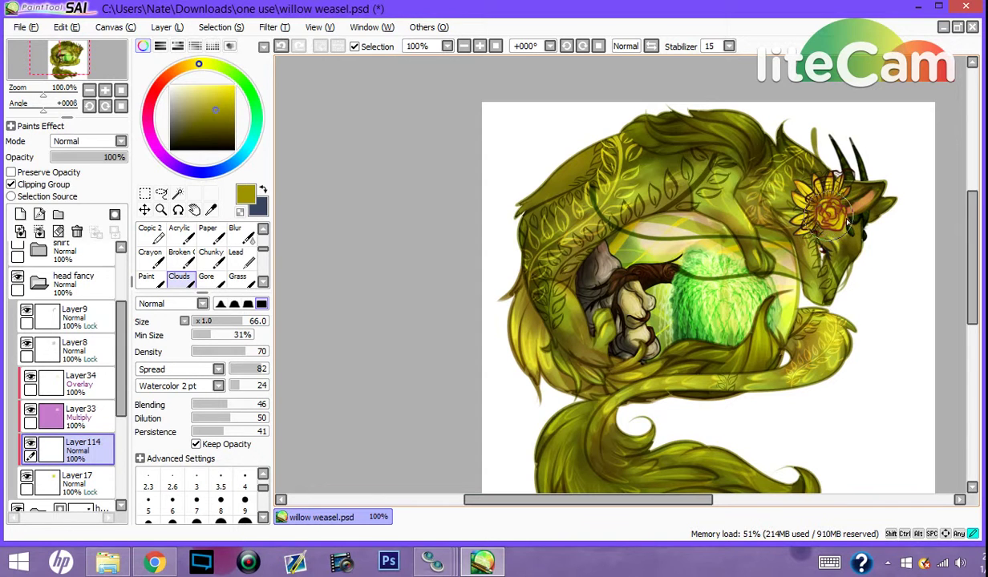
Step: Undo the last dab, repaint the flower's olive shading with a size 22 brush, and set the clipped layer to Multiply
left_click(64, 27)
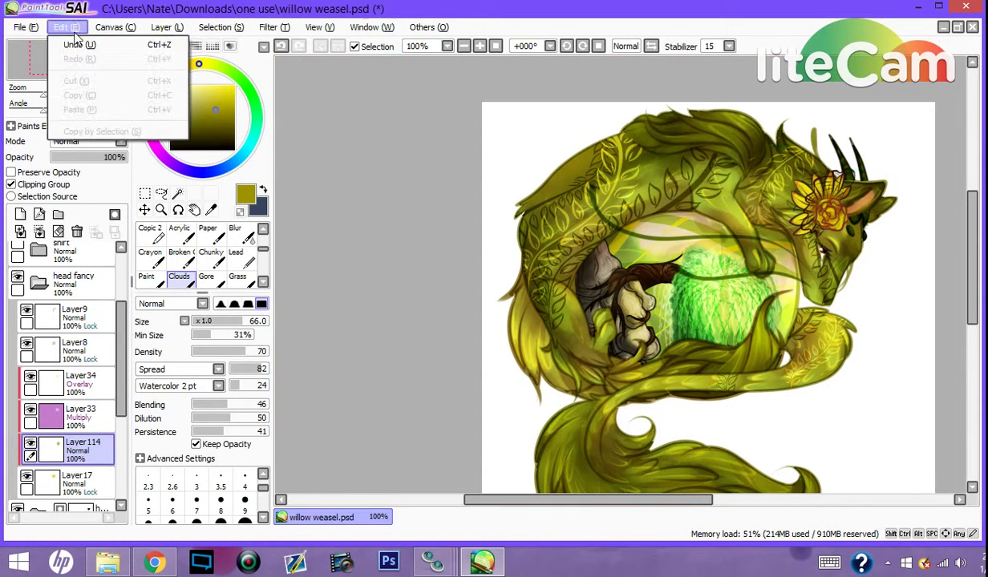
left_click(80, 42)
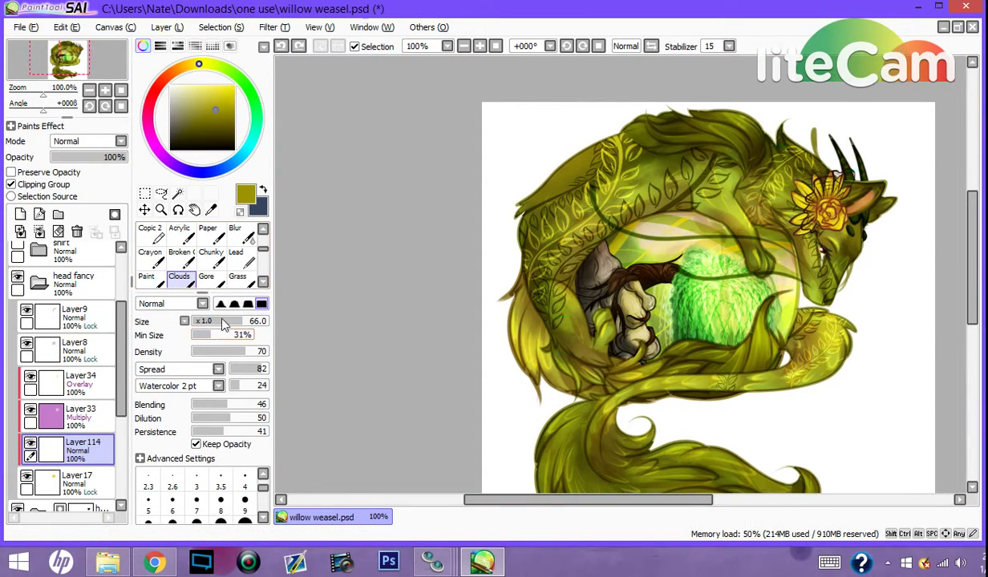
left_click_drag(232, 323, 223, 322)
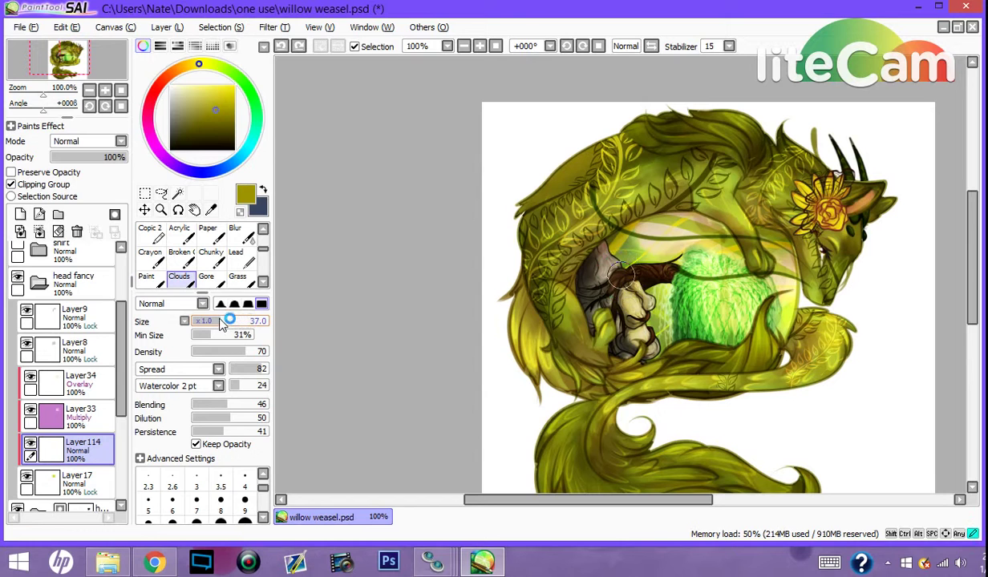
left_click(54, 143)
left_click(67, 160)
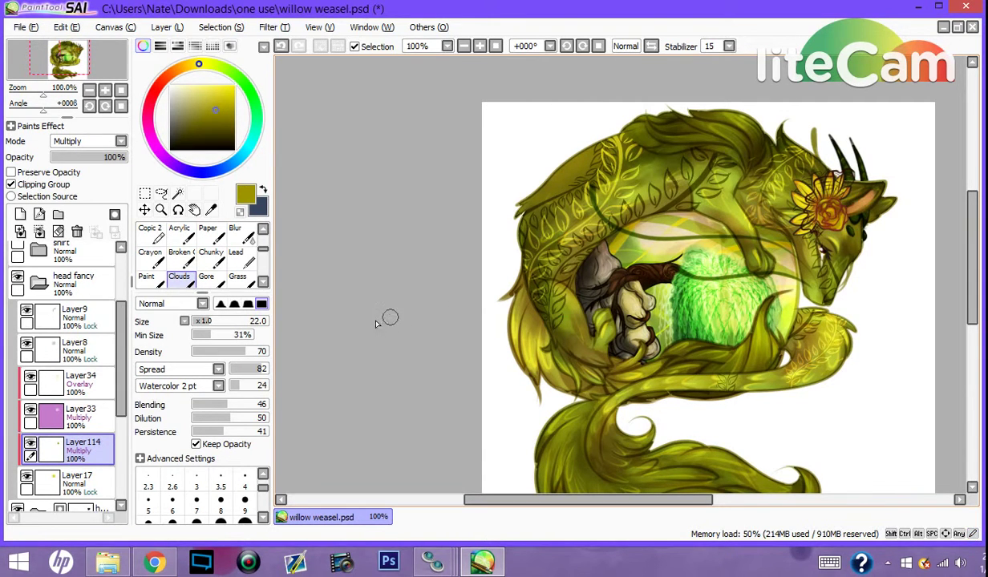
Step: Recolour the flower's shading on Layer33 tan at brush size 100 and its overlay highlights on Layer34 pale yellow, preserving opacity
left_click(80, 415)
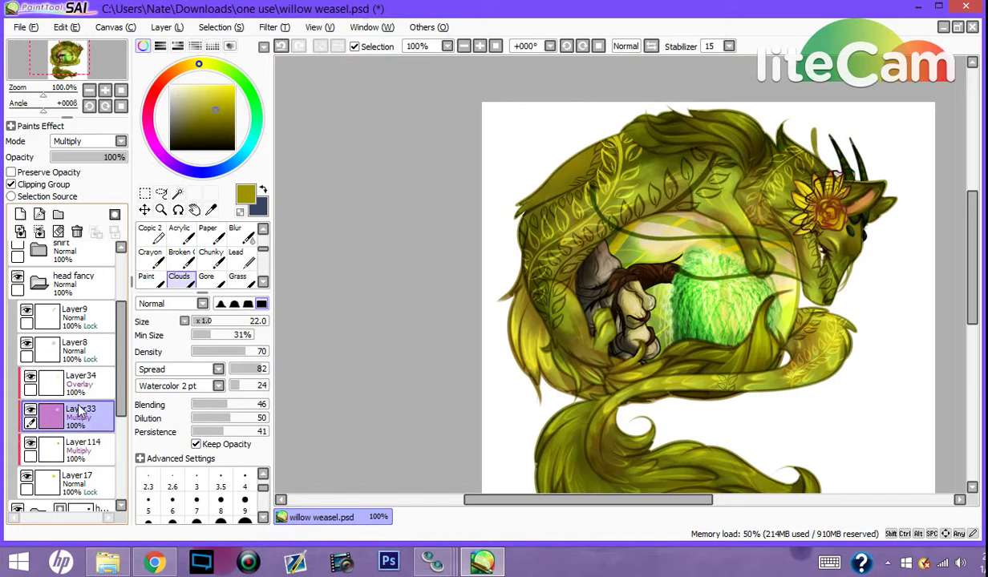
left_click(230, 46)
left_click(204, 227)
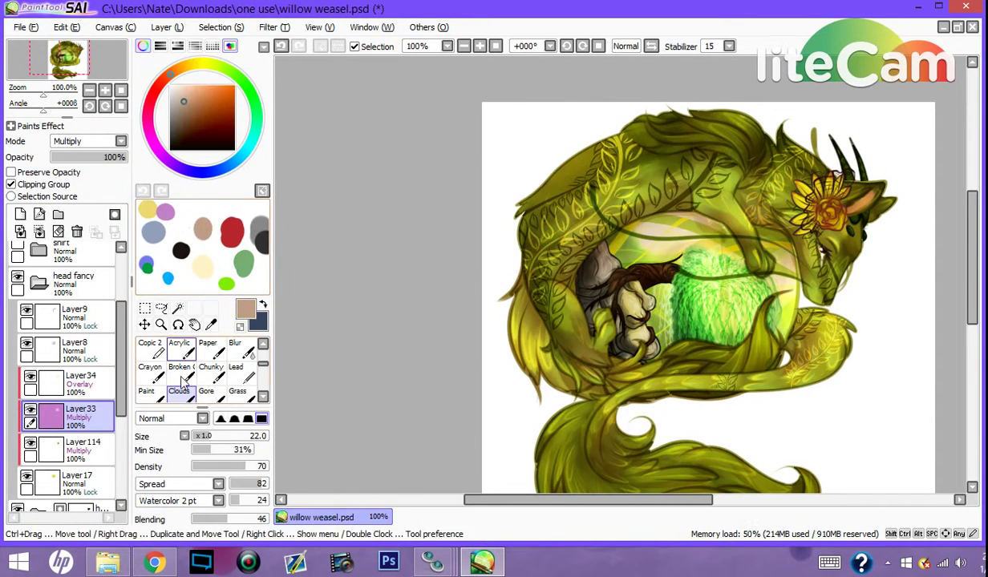
left_click_drag(205, 435, 301, 415)
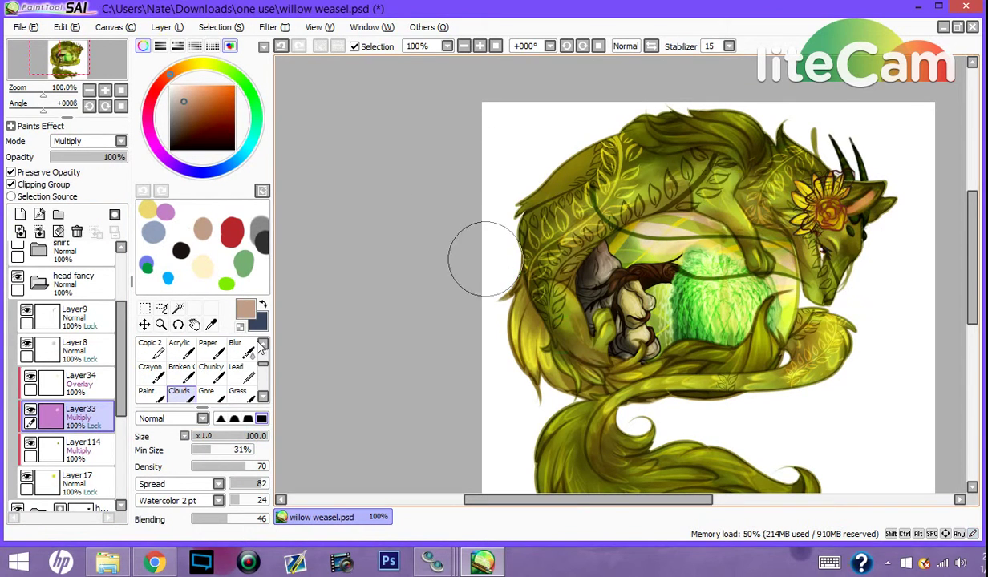
left_click(76, 382)
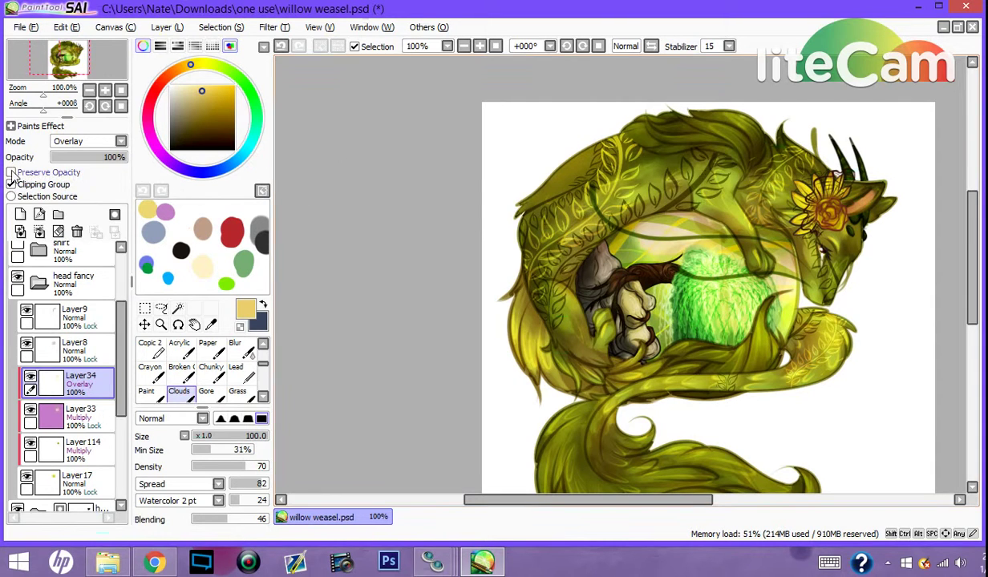
Step: Set the flower's line layer Layer8 to Multiply and recolour its lines with a dark gold sampled from the flower
left_click(47, 351)
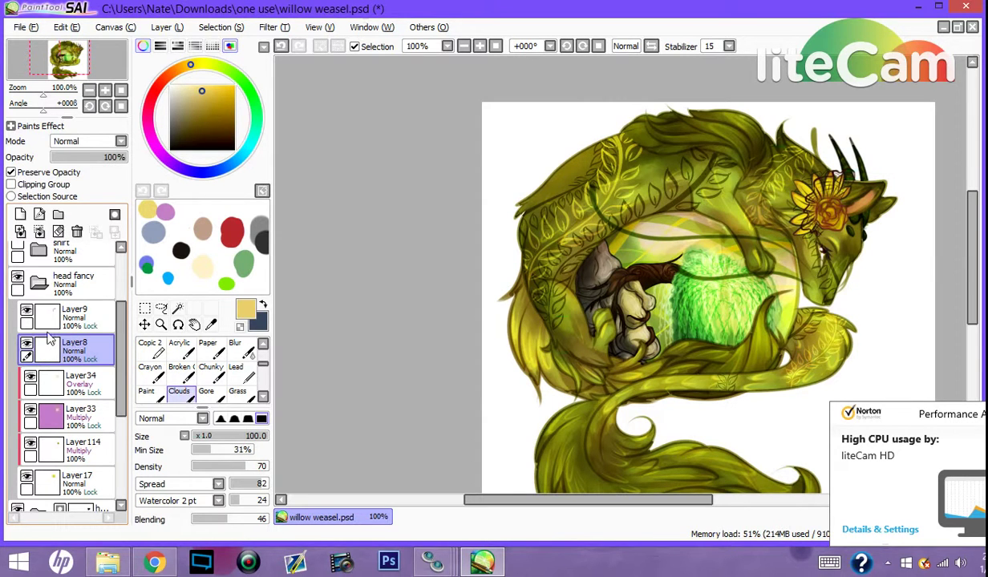
left_click(87, 143)
left_click(80, 167)
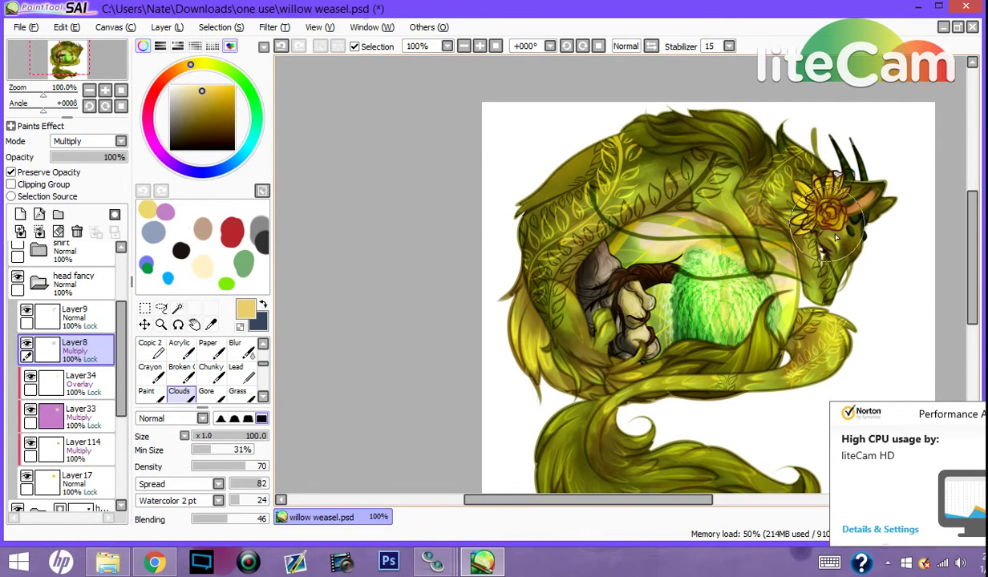
right_click(819, 197)
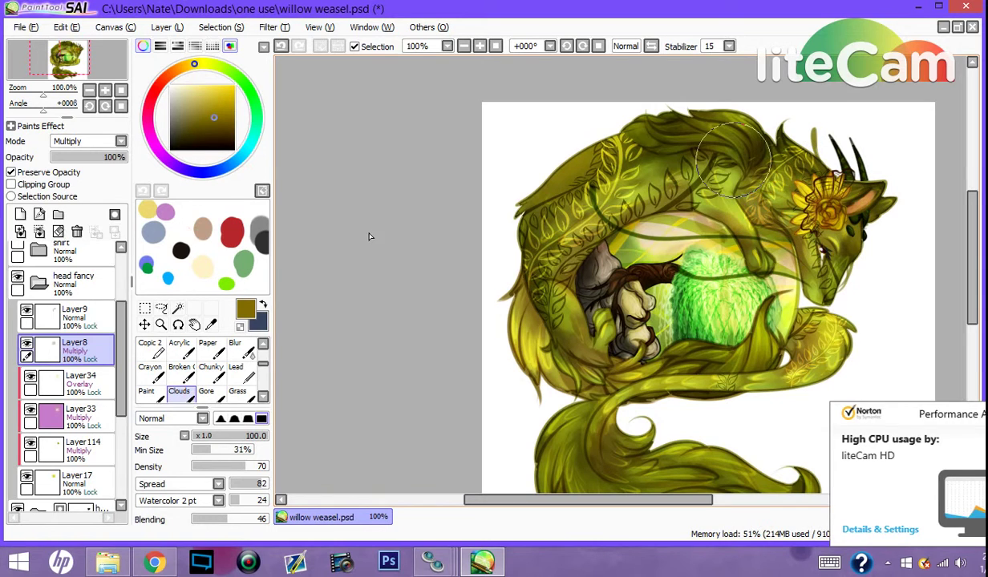
Step: Check what Layer9 contains by toggling its visibility, then set it to Multiply and recolour it dark brown
left_click(27, 312)
left_click(26, 313)
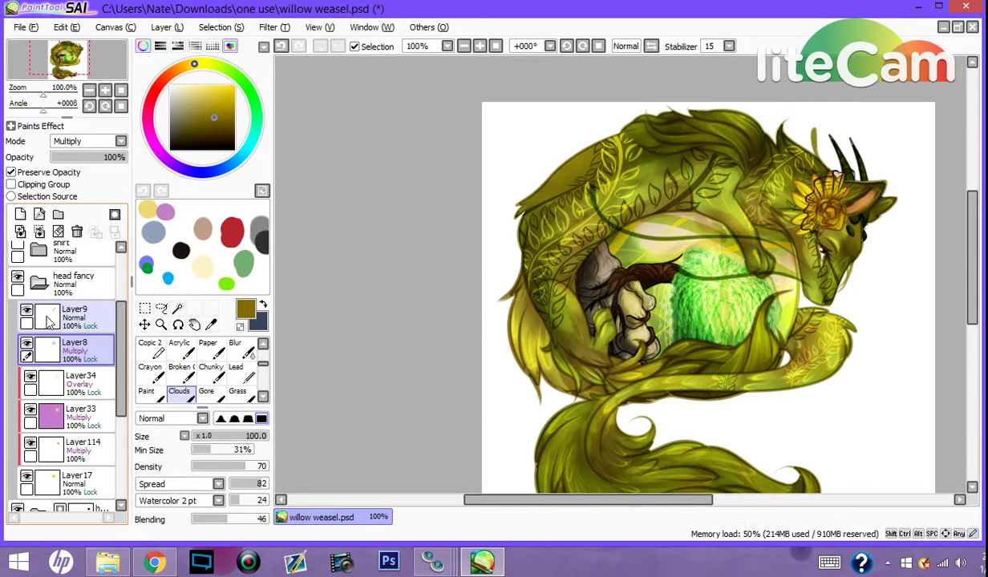
left_click(46, 321)
left_click(80, 141)
left_click(72, 165)
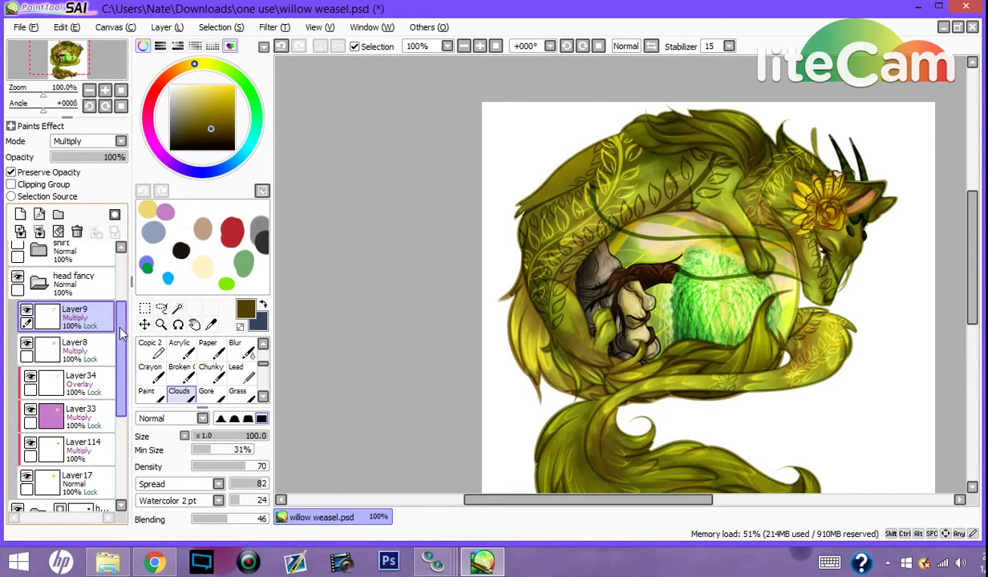
Step: Close the head fancy layer set and set its blending mode to Pass Through
scroll(121, 333, "up", 1)
left_click(39, 317)
left_click(84, 141)
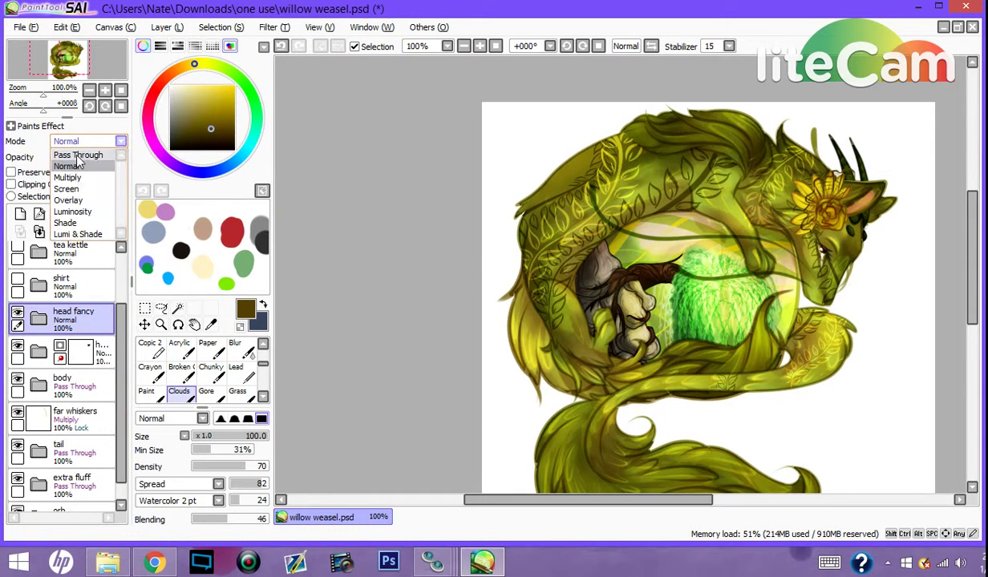
left_click(78, 156)
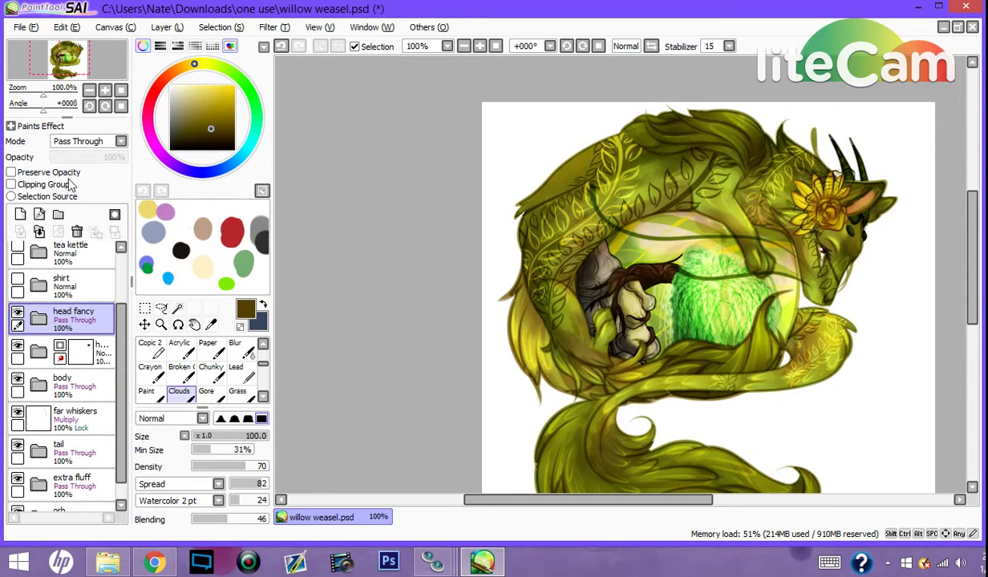
Step: Show and open the shirt layer set, sample bright green from the willow foliage, and select the shirt's base layer Layer16
left_click(18, 280)
left_click(38, 286)
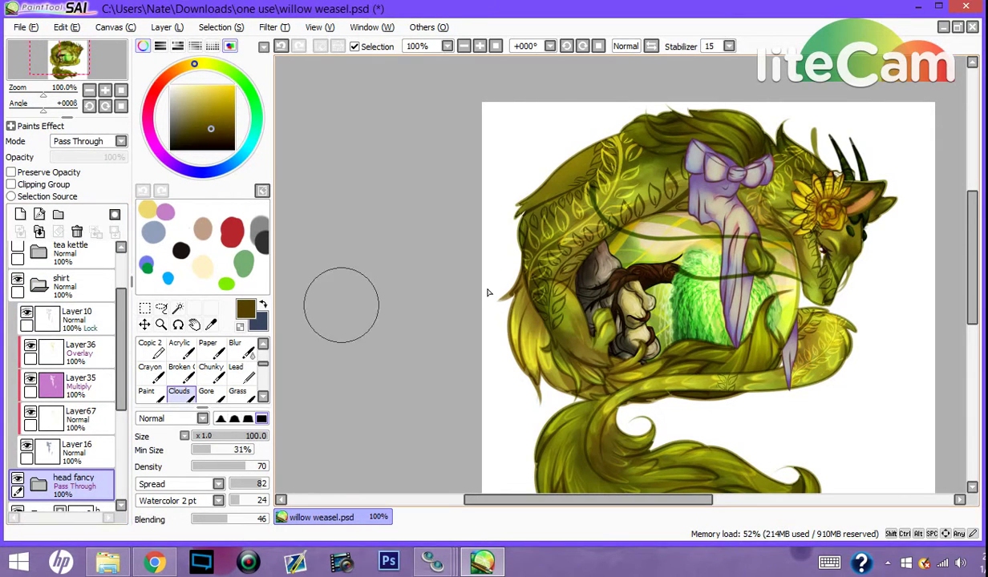
left_click(689, 293, "alt")
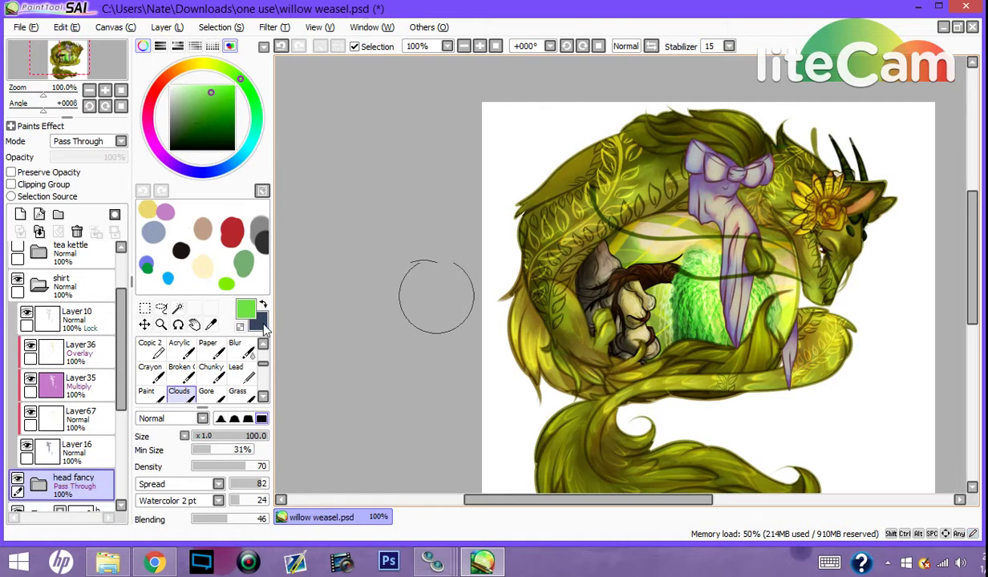
scroll(100, 405, "down", 2)
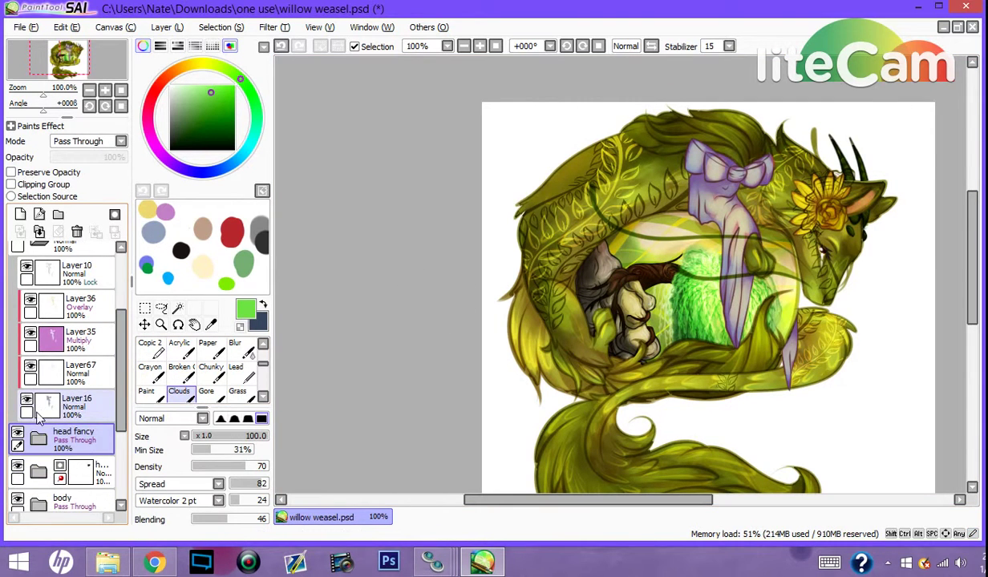
left_click(88, 405)
mouse_move(705, 201)
left_mouse_down()
mouse_move(712, 189)
mouse_move(703, 204)
mouse_move(713, 200)
left_mouse_up()
left_click(66, 27)
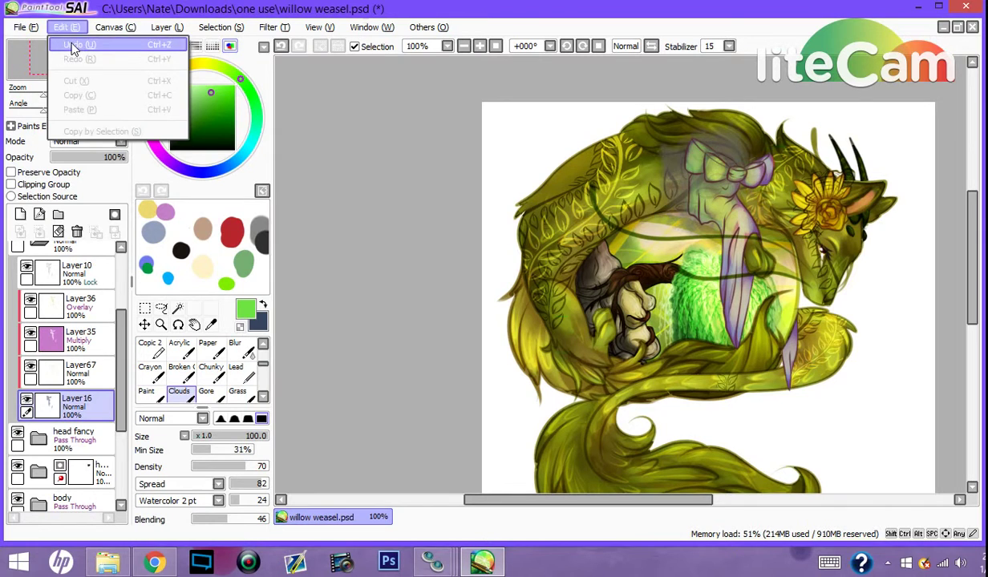
left_click(98, 50)
Step: Recolour the bow and ribbons on Layer16 light green using the Pen at size 135, preserving the layer's opacity
scroll(240, 360, "up", 5)
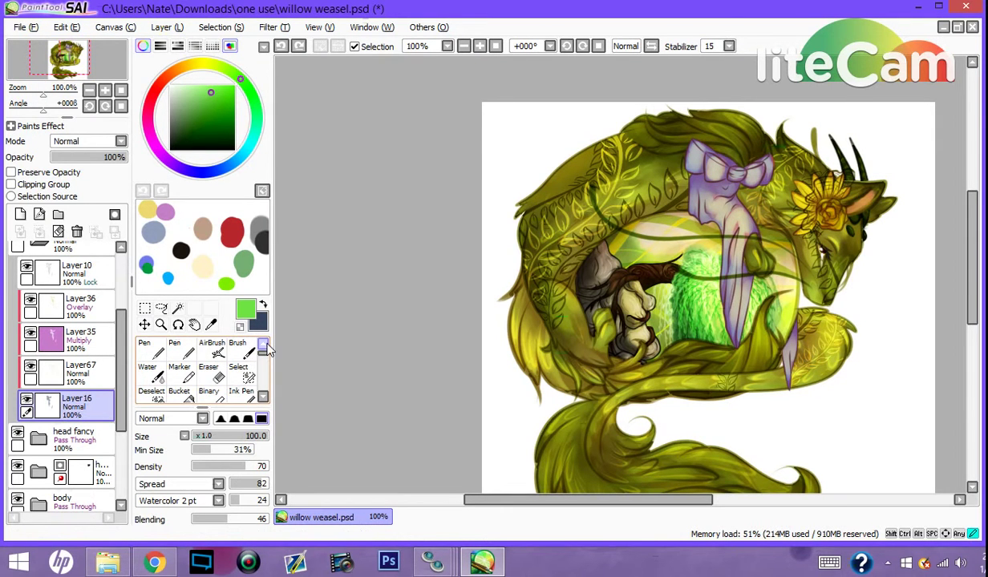
left_click(148, 350)
left_click(24, 175)
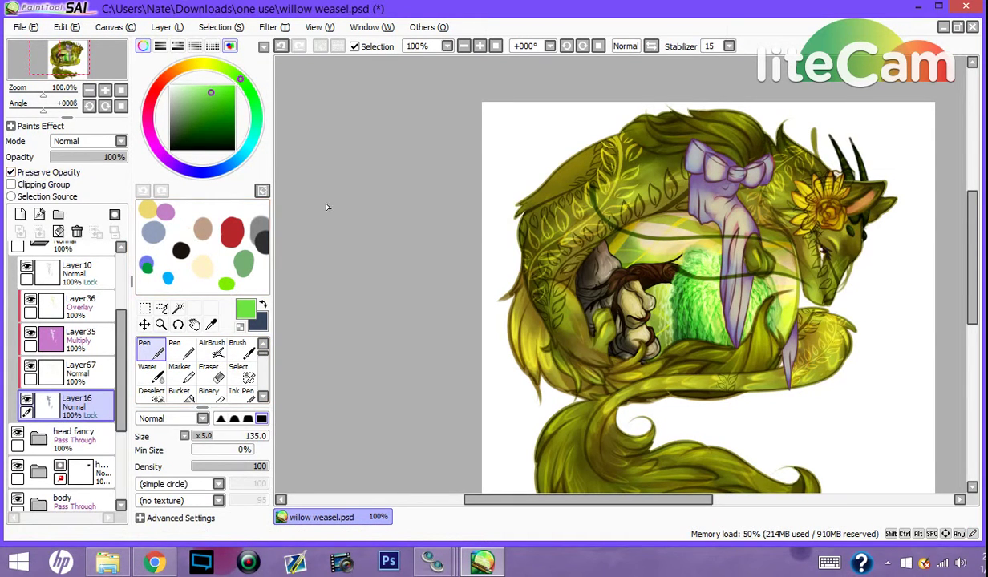
mouse_move(706, 176)
left_mouse_down()
mouse_move(728, 140)
mouse_move(706, 192)
mouse_move(716, 293)
mouse_move(754, 317)
mouse_move(808, 416)
left_mouse_up()
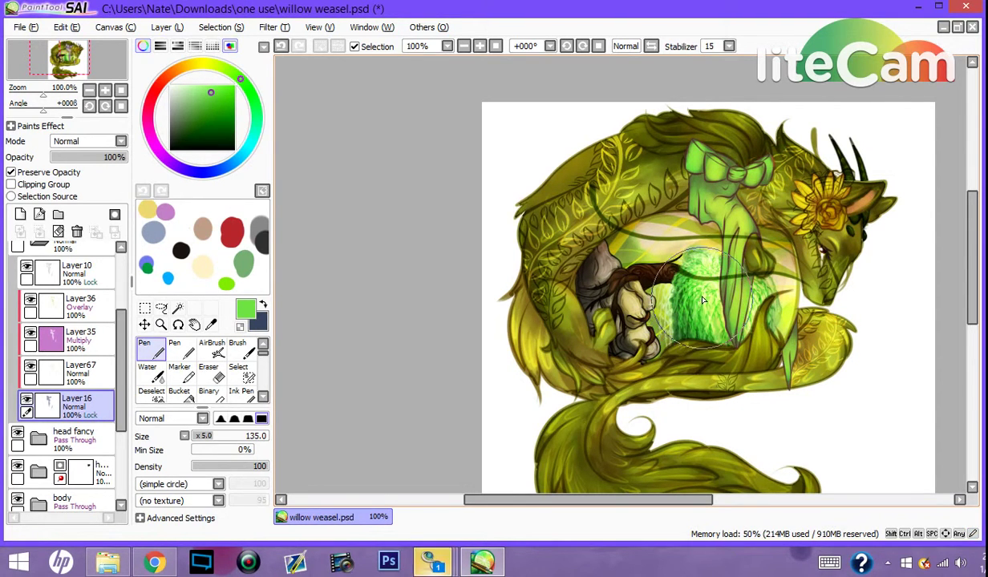
right_click(676, 283)
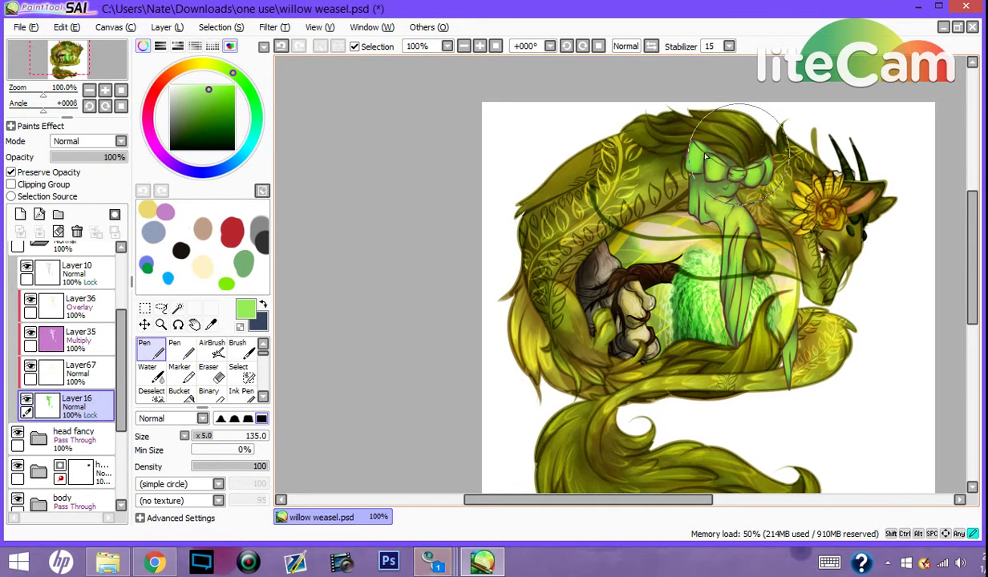
mouse_move(709, 149)
left_mouse_down()
mouse_move(679, 231)
mouse_move(732, 140)
mouse_move(739, 309)
left_mouse_up()
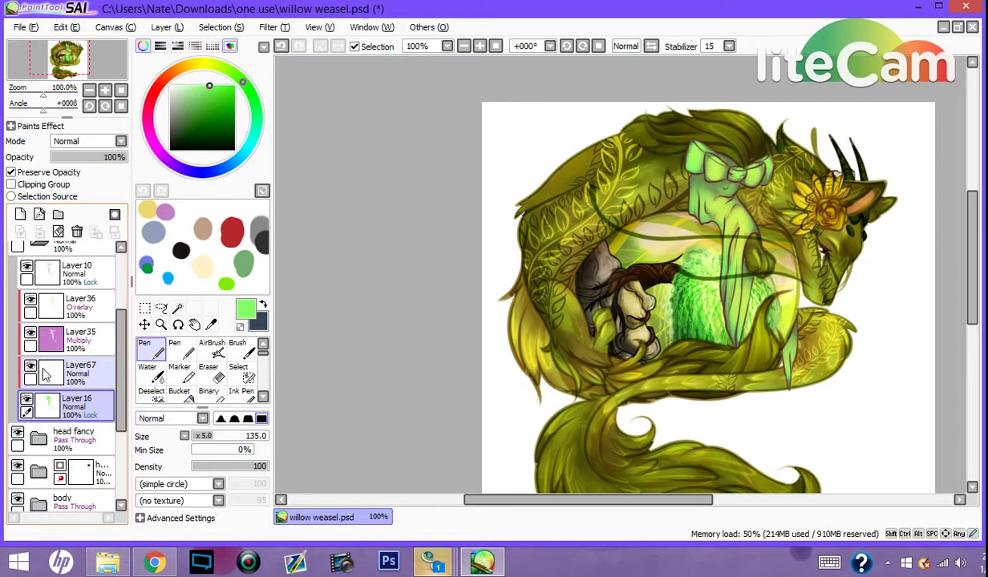
Step: Preserve the opacity of the shirt's Layer67 and set its blending mode to Lumi & Shade
left_click(46, 374)
left_click(84, 141)
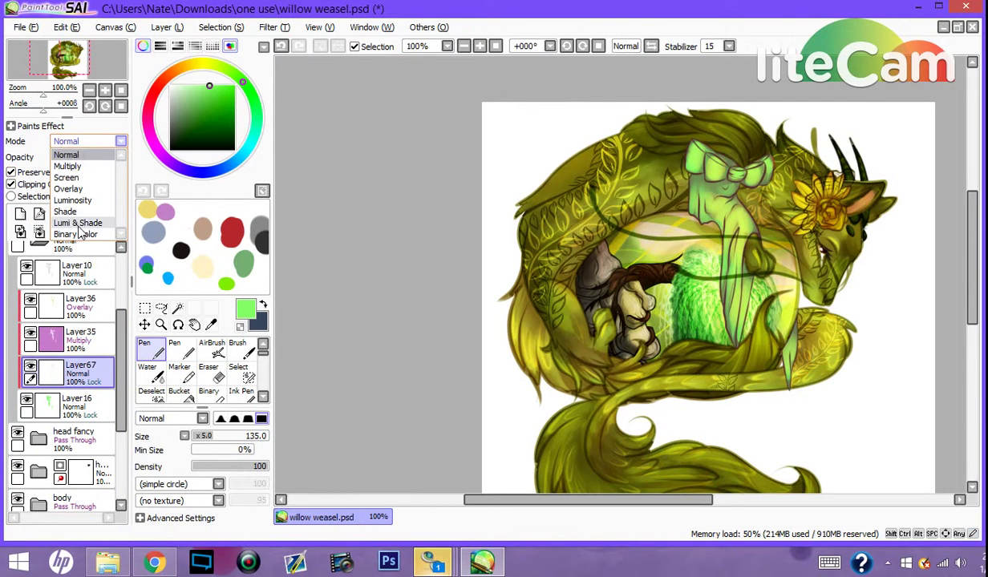
left_click(78, 222)
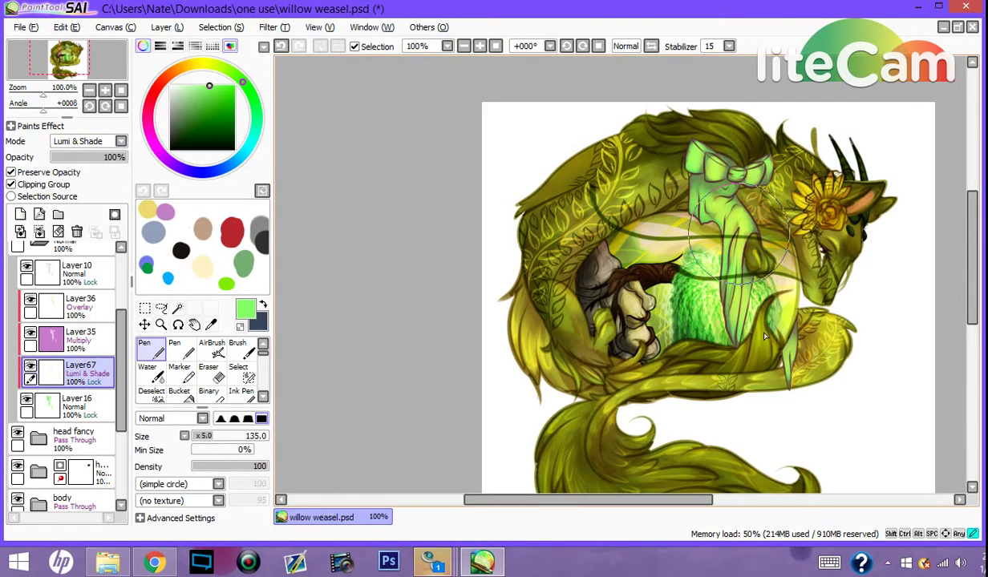
Step: Recolour the shirt's Multiply shading on Layer35 a muted grey-green, preserving opacity
left_click(48, 342)
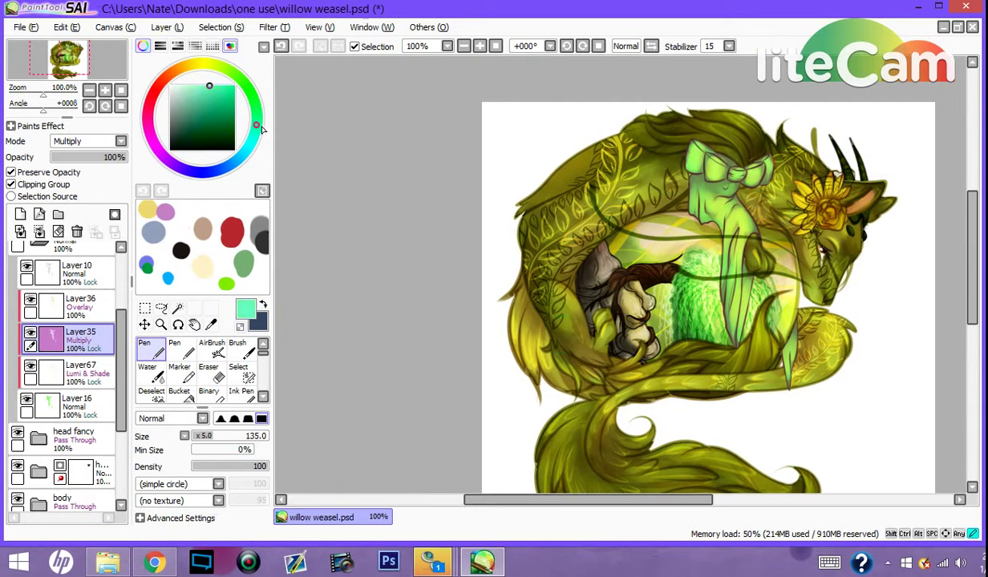
left_click_drag(207, 88, 179, 105)
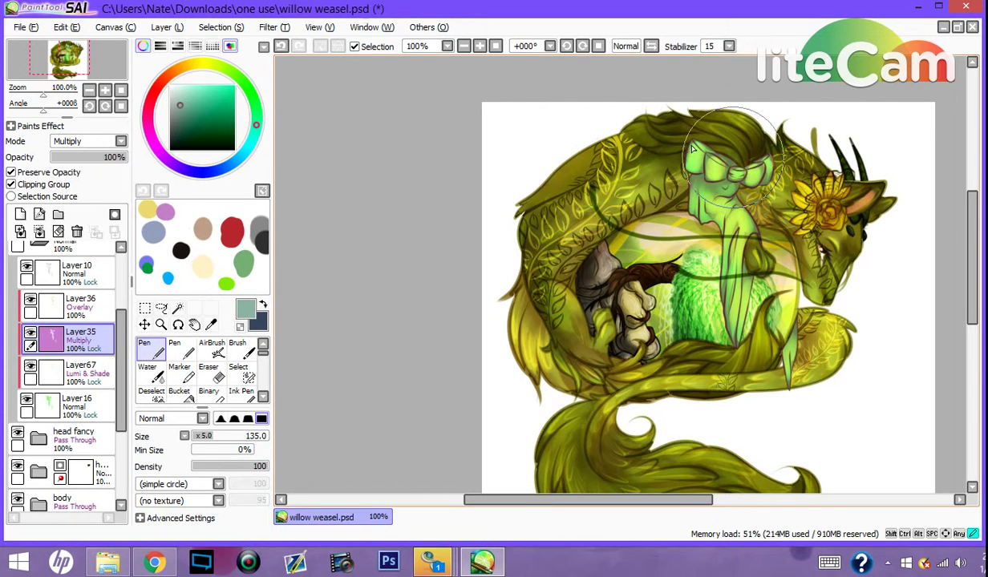
left_click_drag(693, 149, 768, 321)
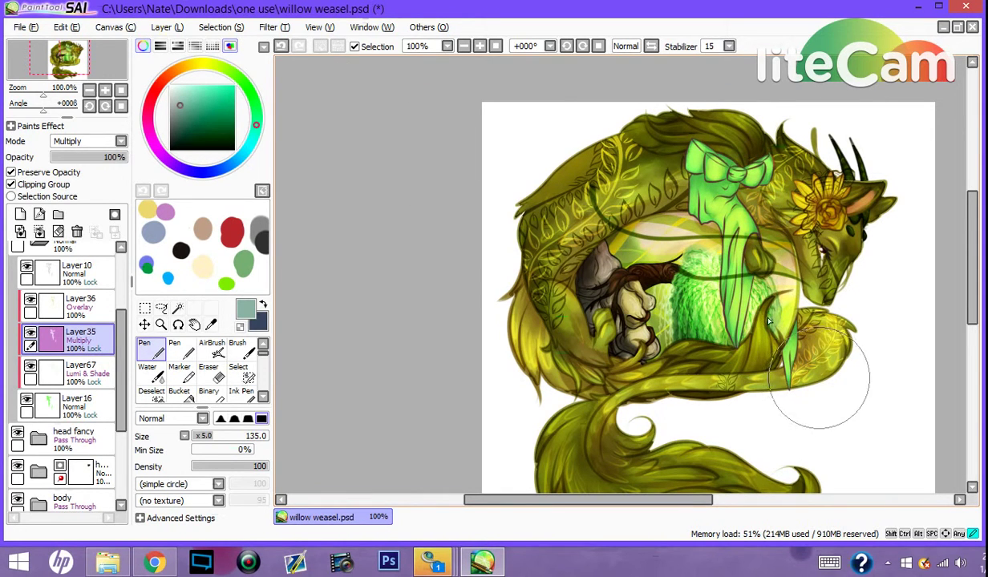
left_click(180, 108)
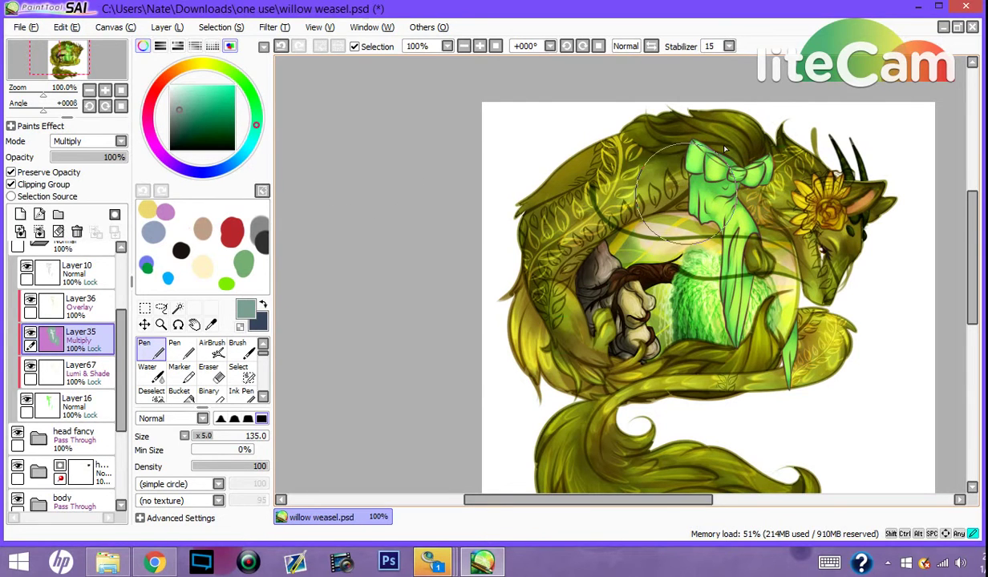
mouse_move(724, 149)
left_mouse_down()
mouse_move(696, 241)
mouse_move(753, 253)
mouse_move(769, 319)
mouse_move(805, 311)
mouse_move(825, 413)
left_mouse_up()
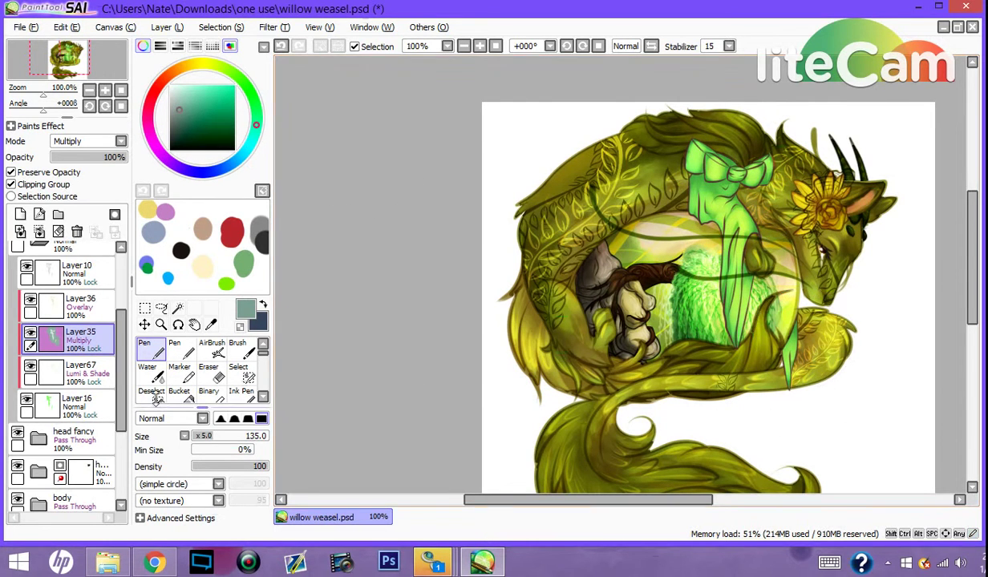
Step: Recolour the shirt's Overlay highlights on Layer36 pale yellowish green, preserving opacity
left_click(79, 305)
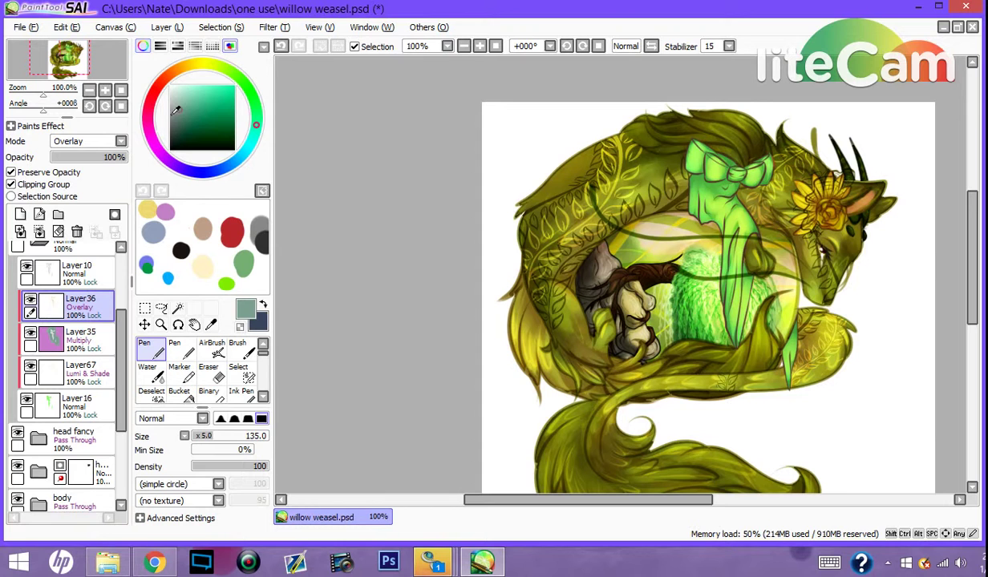
left_click_drag(177, 110, 189, 74)
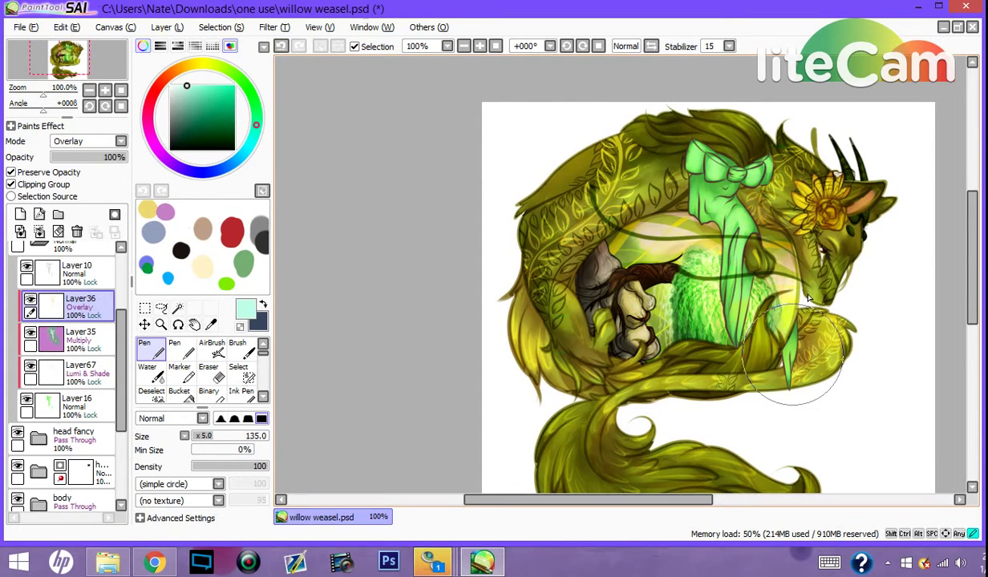
left_click_drag(257, 123, 243, 81)
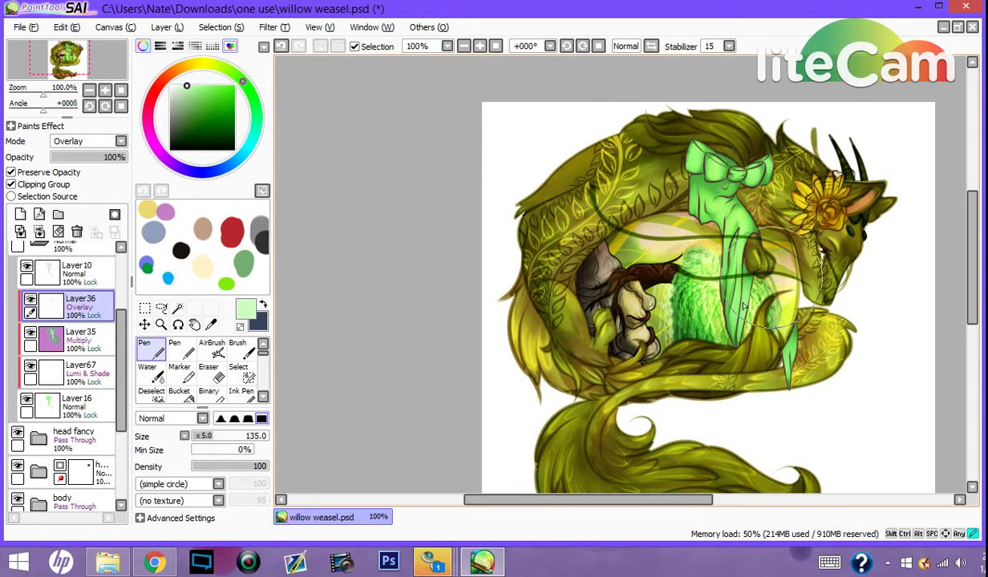
Step: Set the shirt's line layer Layer10 to Multiply and the shirt layer set to Pass Through
left_click(50, 272)
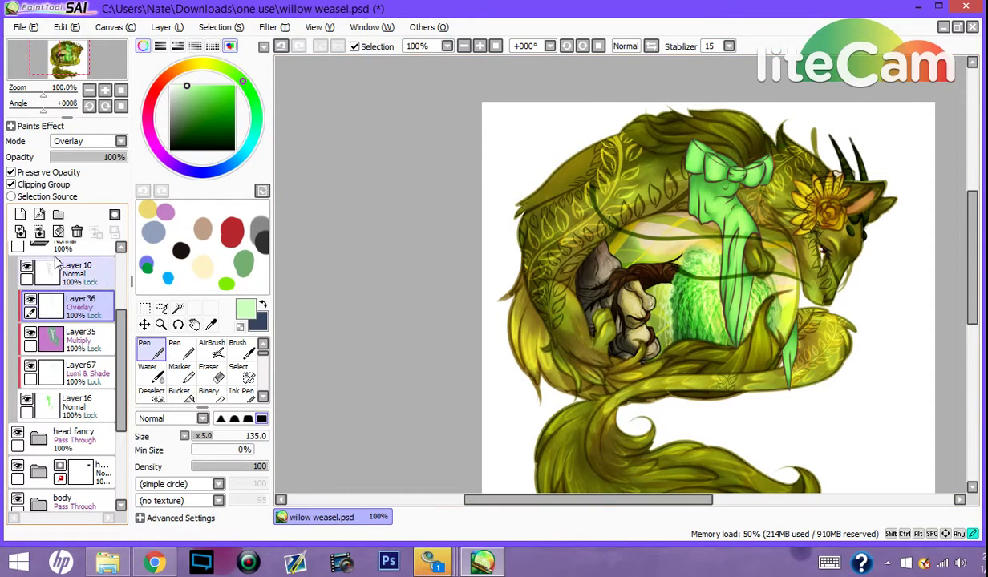
left_click(80, 140)
left_click(68, 158)
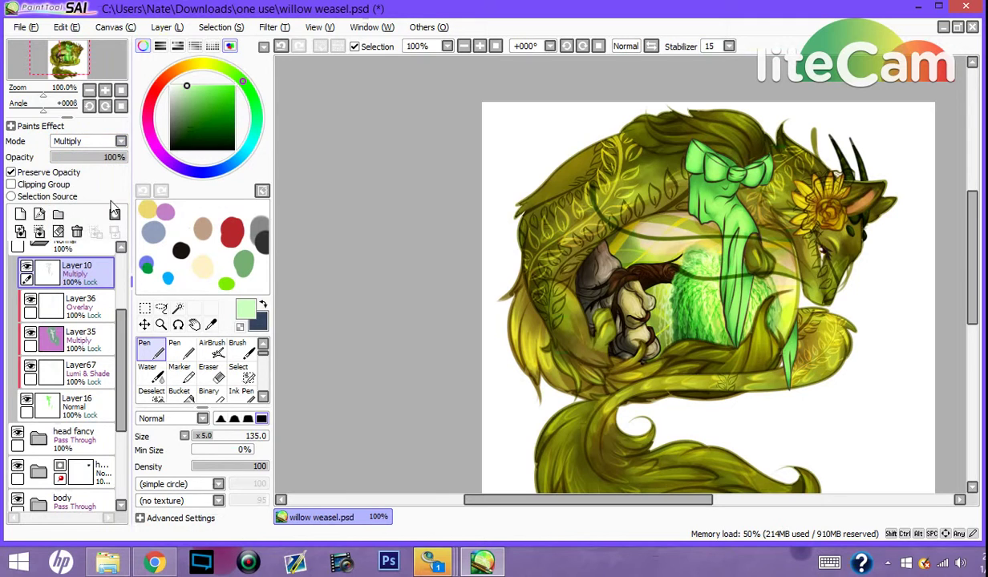
left_click(64, 243)
left_click(79, 141)
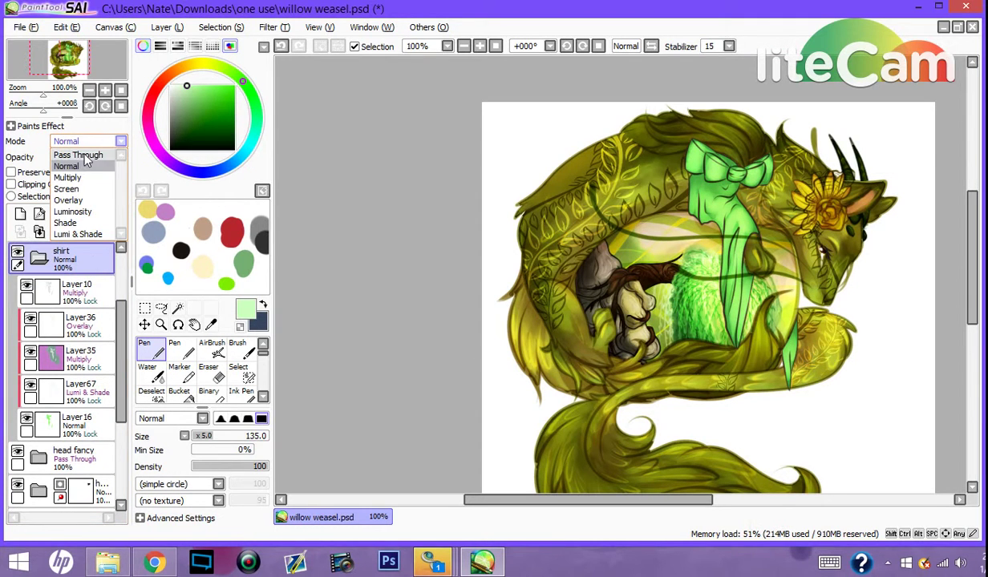
left_click(78, 155)
Step: Recolour the shirt's lines on Layer10 medium-dark green, starting from a green sampled from the artwork
left_click(84, 289)
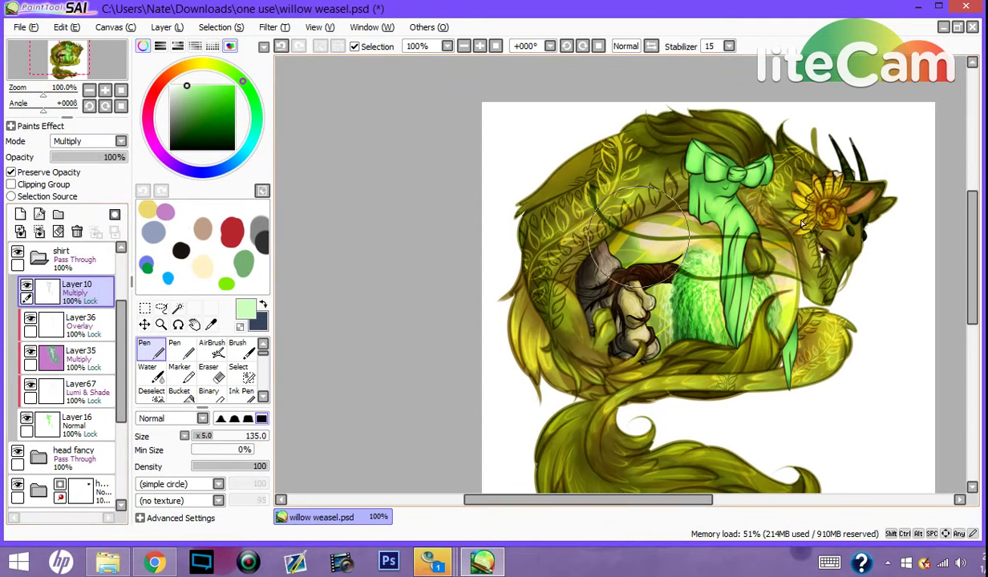
right_click(685, 178)
left_click_drag(676, 151, 697, 161)
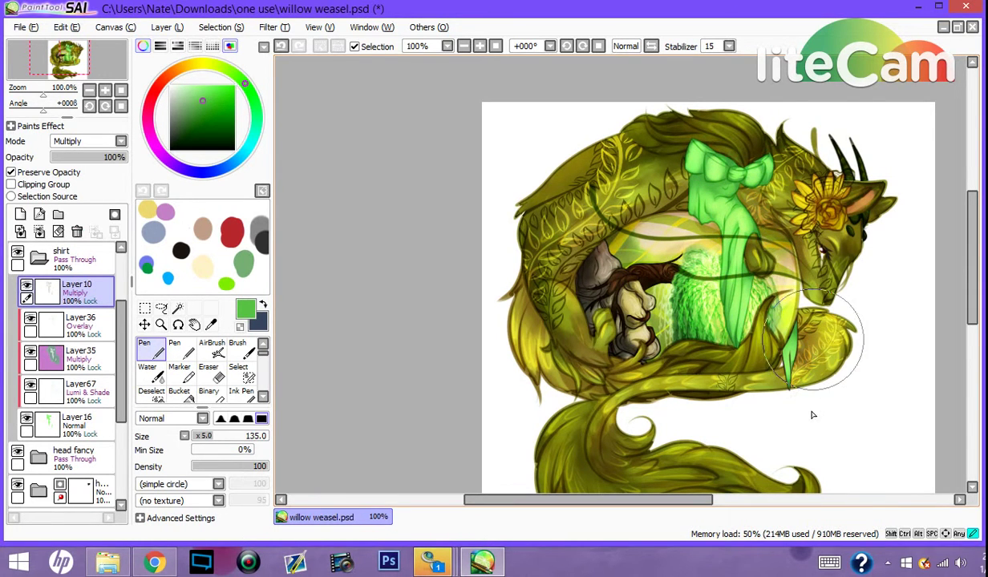
left_click(204, 107)
left_click_drag(204, 106, 199, 113)
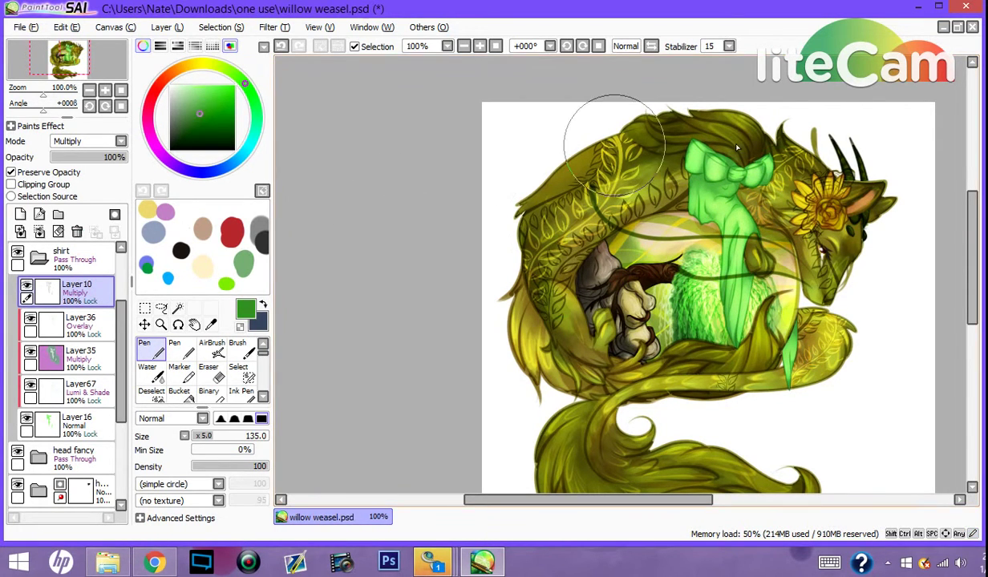
mouse_move(728, 304)
left_mouse_down()
mouse_move(731, 327)
mouse_move(784, 376)
mouse_move(771, 308)
left_mouse_up()
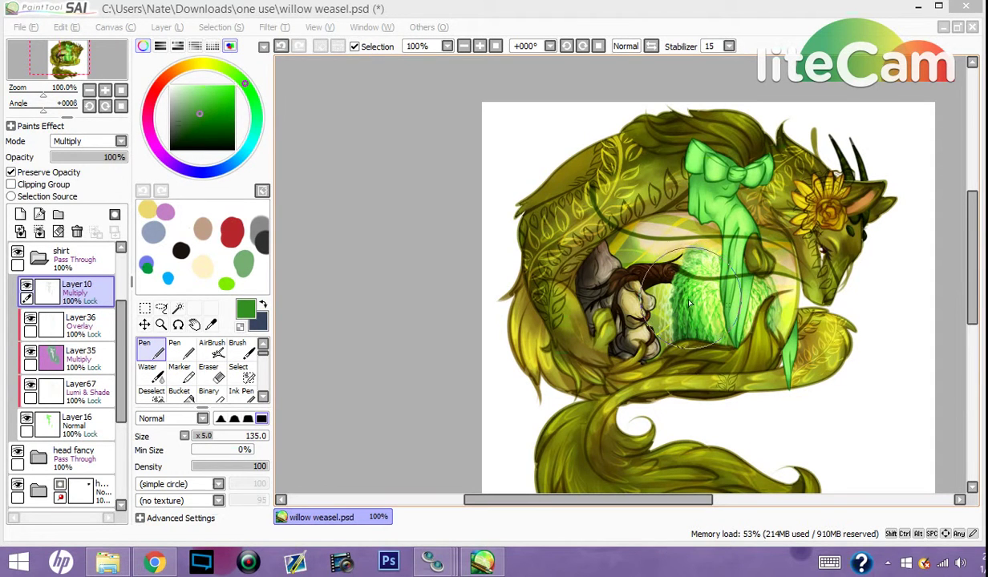
Step: Sample dark green from the willow foliage and add a new clipped layer directly above the shirt's Layer67
left_click(481, 46)
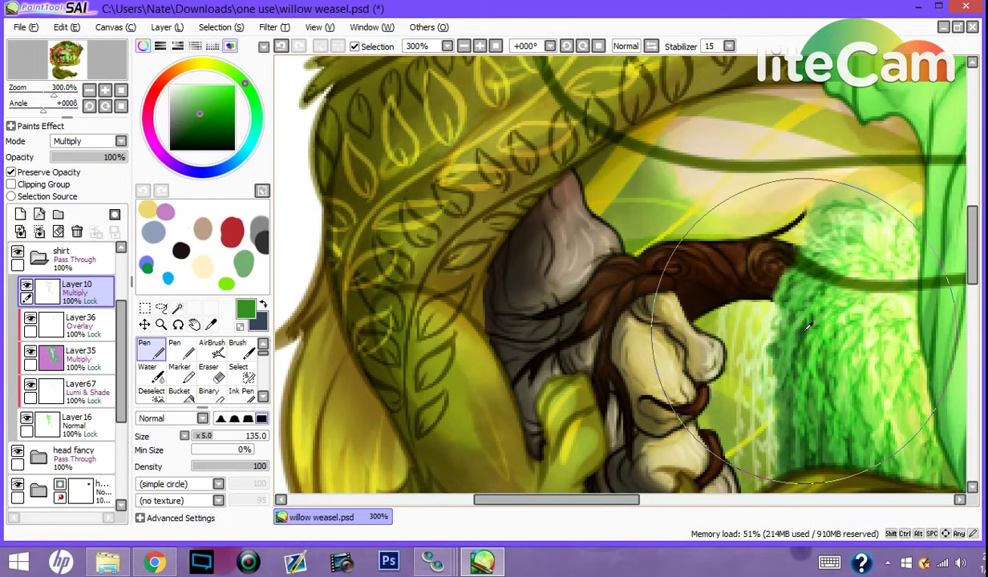
right_click(777, 325)
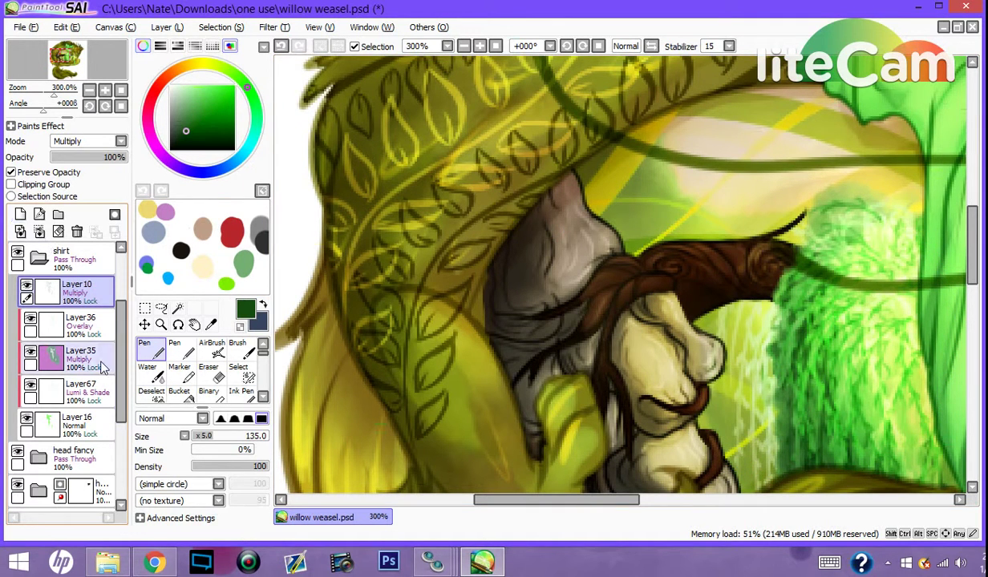
left_click(76, 428)
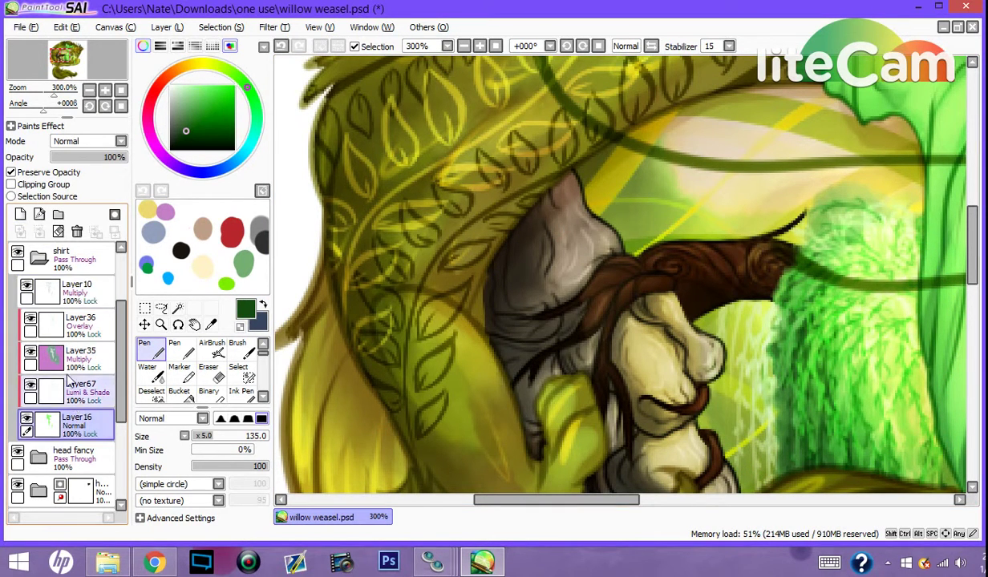
left_click(21, 215)
left_click(11, 183)
left_click_drag(76, 425, 78, 384)
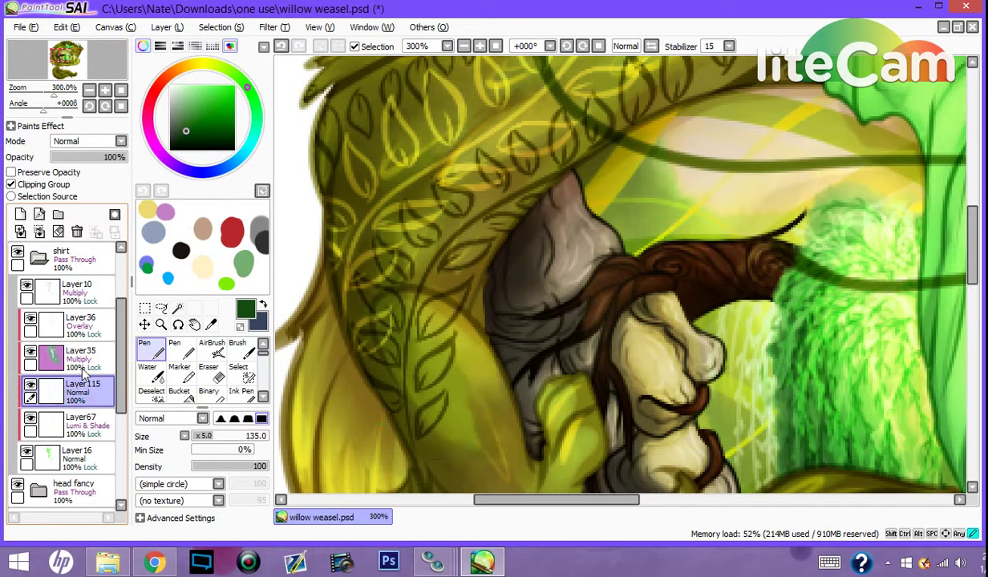
Step: Paint dark green shading over the hanging ribbons and their lower tips on the new clipped layer with the Clouds brush at size 100
left_click(263, 396)
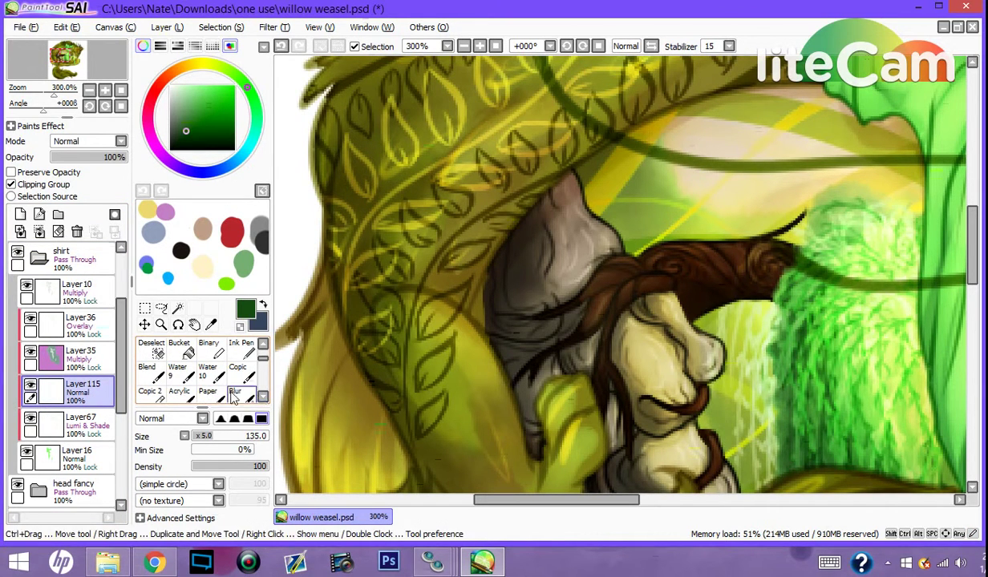
left_click(263, 397)
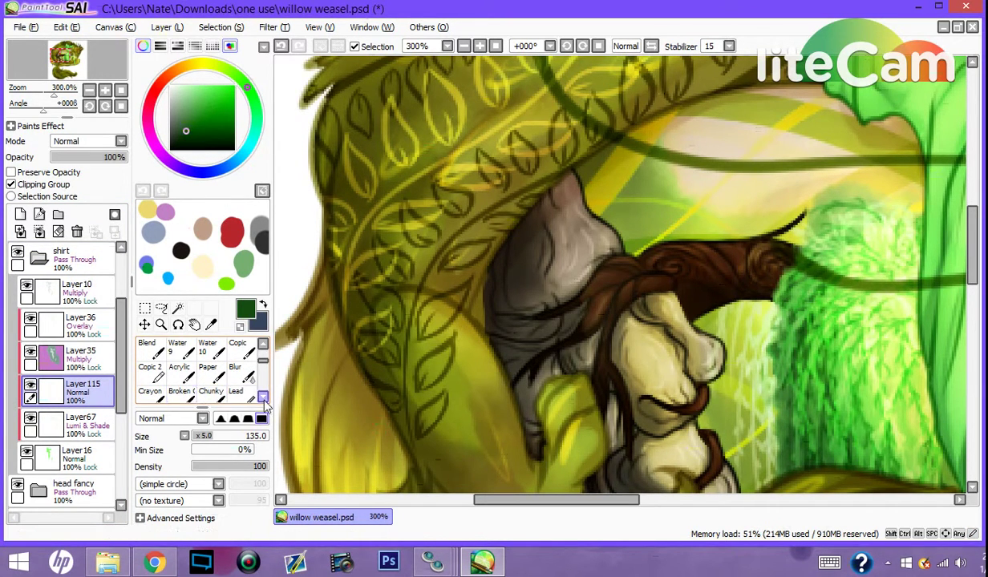
left_click(263, 396)
left_click(178, 392)
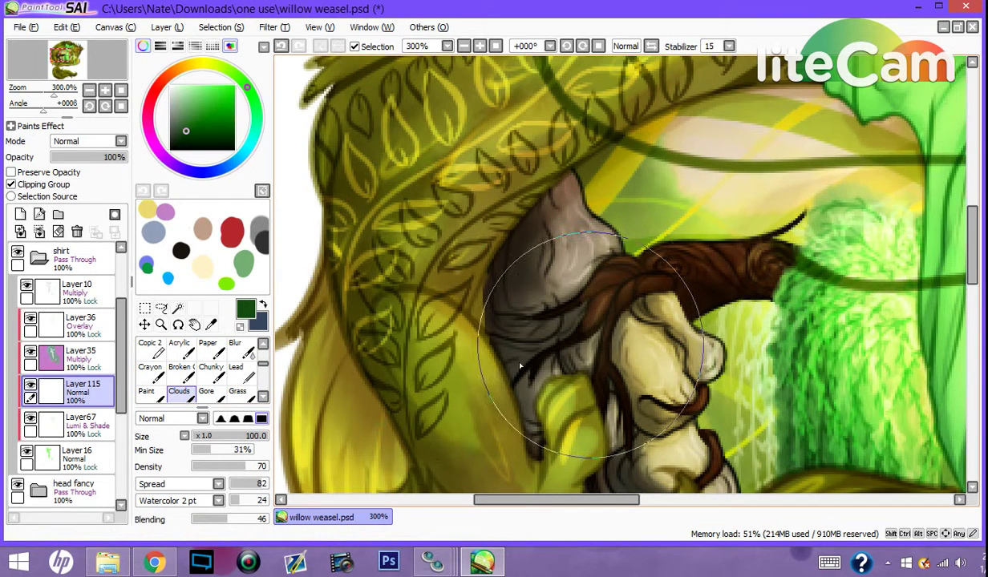
left_click_drag(509, 500, 593, 500)
mouse_move(615, 421)
left_mouse_down()
mouse_move(617, 272)
mouse_move(645, 228)
mouse_move(642, 350)
mouse_move(635, 282)
mouse_move(602, 375)
mouse_move(609, 209)
mouse_move(640, 178)
mouse_move(613, 248)
mouse_move(613, 406)
mouse_move(675, 393)
left_mouse_up()
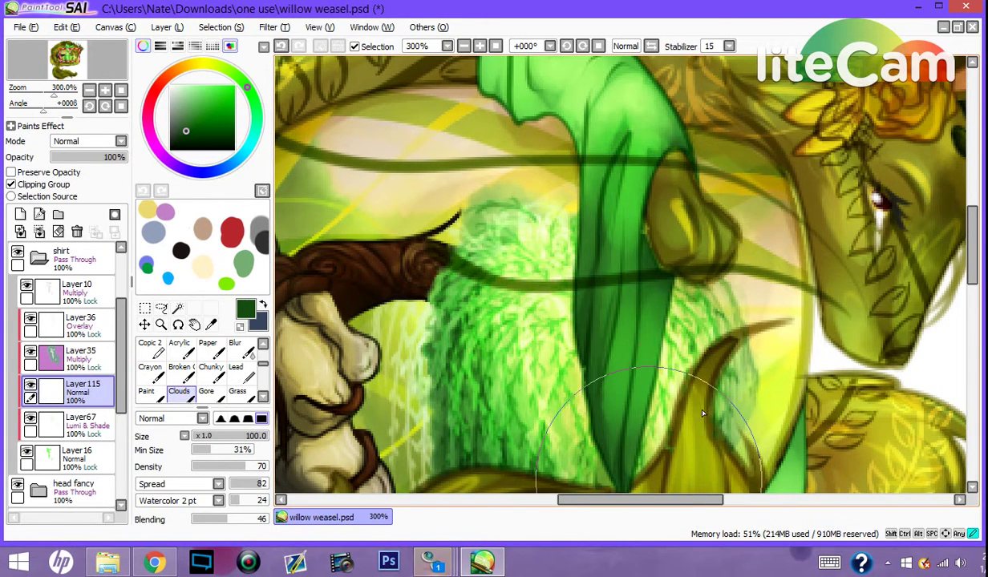
left_click_drag(971, 247, 971, 281)
mouse_move(800, 241)
left_mouse_down()
mouse_move(787, 375)
mouse_move(766, 353)
mouse_move(797, 260)
mouse_move(813, 356)
mouse_move(795, 244)
left_mouse_up()
mouse_move(630, 228)
left_mouse_down()
mouse_move(611, 165)
mouse_move(609, 188)
left_mouse_up()
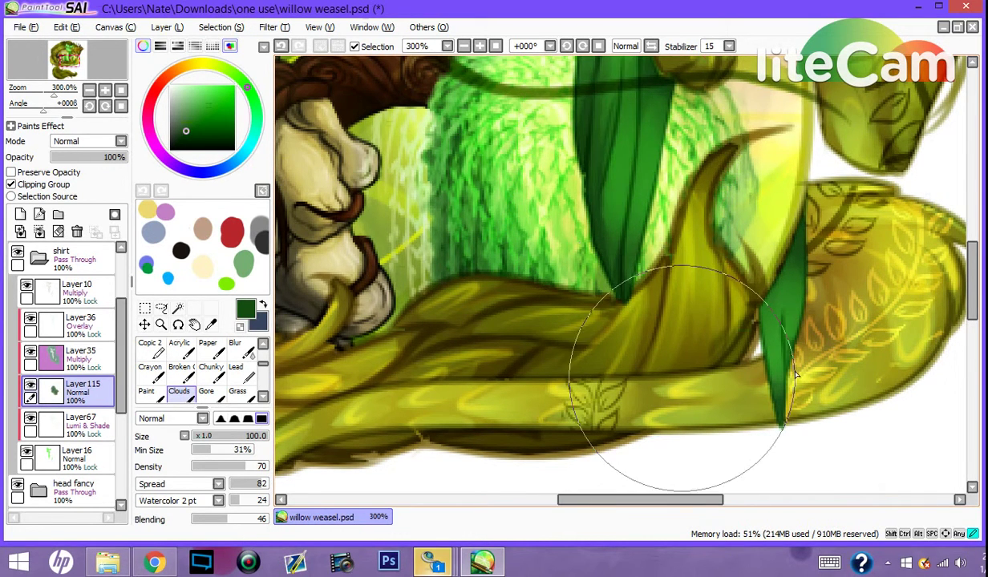
Step: Finish the dark green Clouds brush shading over the narrow ribbon tip beside the tail
left_click_drag(777, 350, 801, 399)
mouse_move(972, 269)
left_mouse_down()
mouse_move(968, 190)
mouse_move(969, 212)
left_mouse_up()
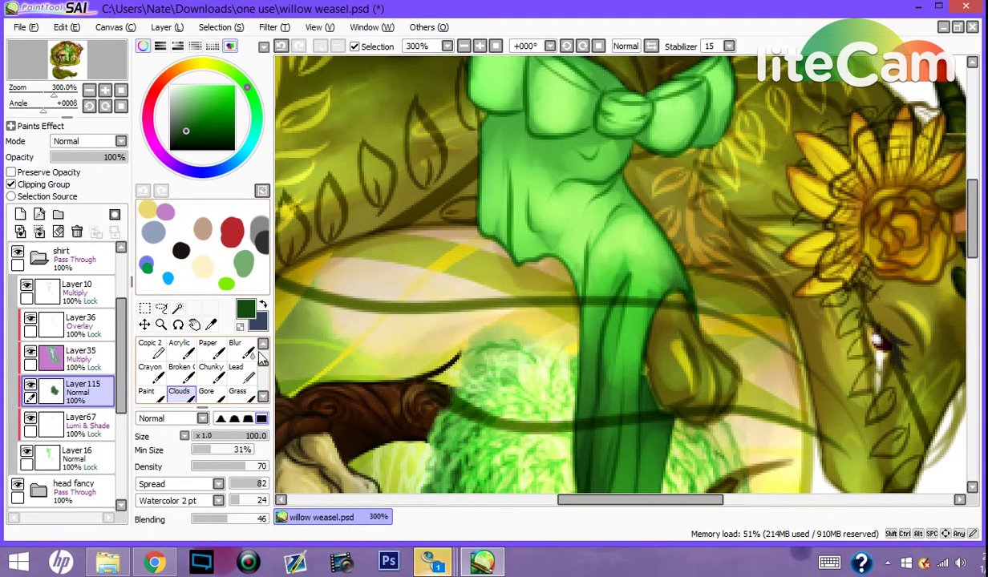
Step: Switch to the Pen at size 10 and try dark green shading on the bow's rear left loop on Layer115
scroll(264, 343, "up", 2)
scroll(264, 344, "up", 2)
left_click(144, 348)
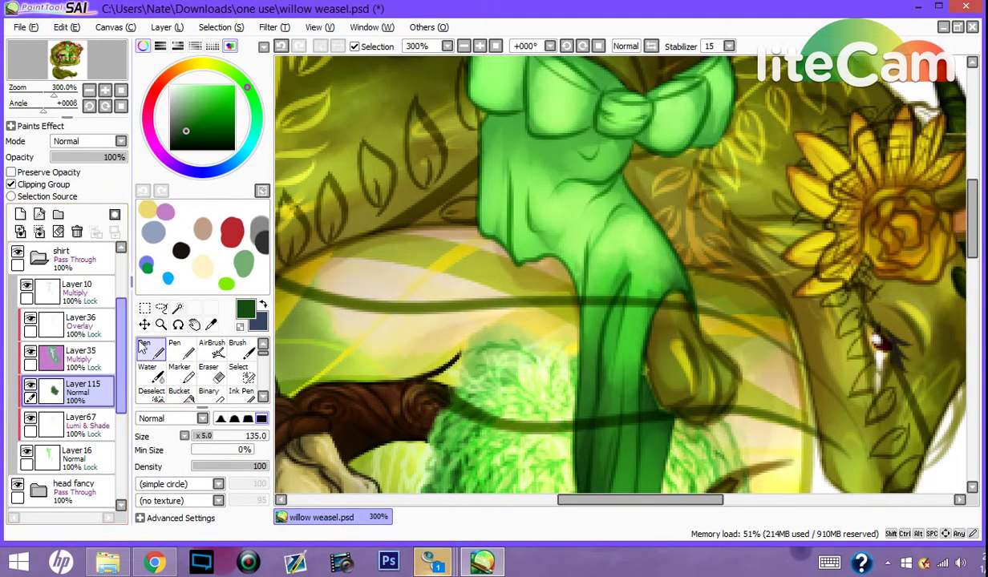
left_click_drag(230, 437, 197, 437)
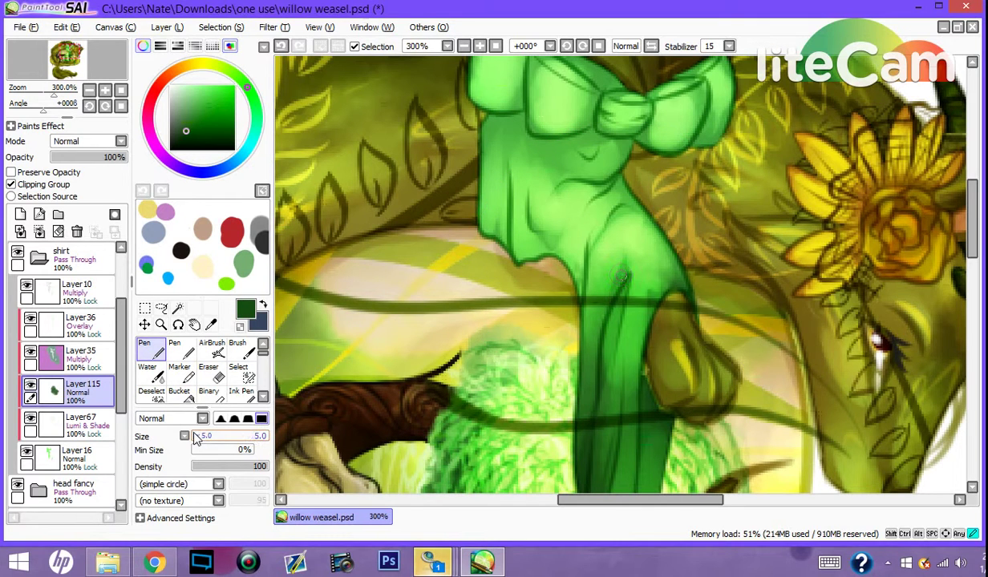
left_click_drag(975, 234, 976, 214)
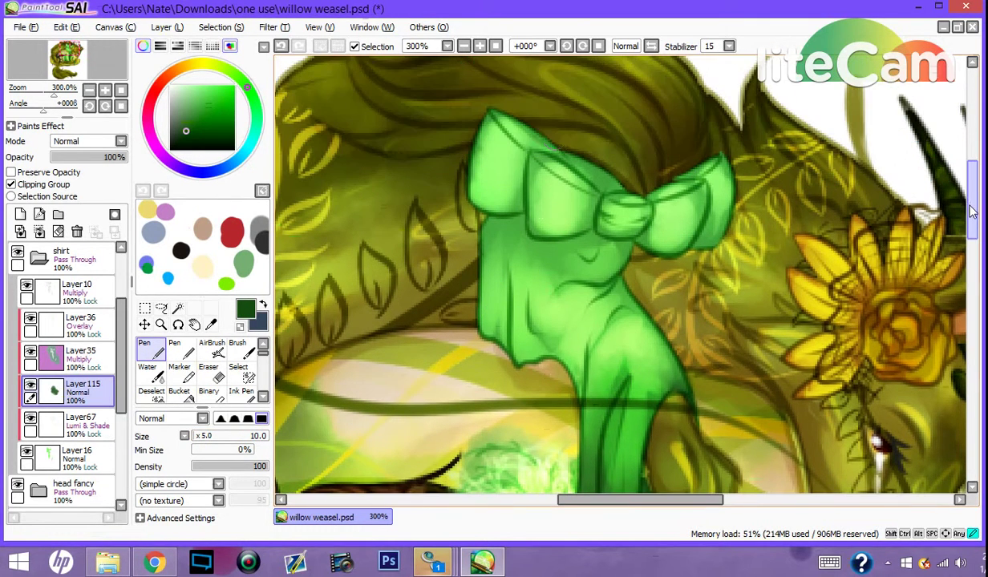
mouse_move(494, 149)
left_mouse_down()
mouse_move(497, 106)
mouse_move(479, 145)
left_mouse_up()
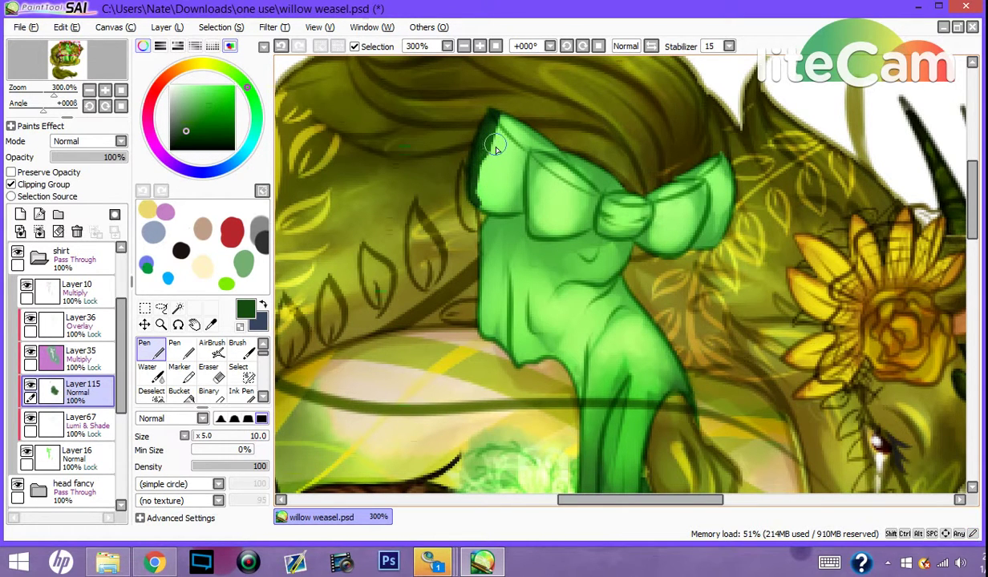
key("ctrl+z")
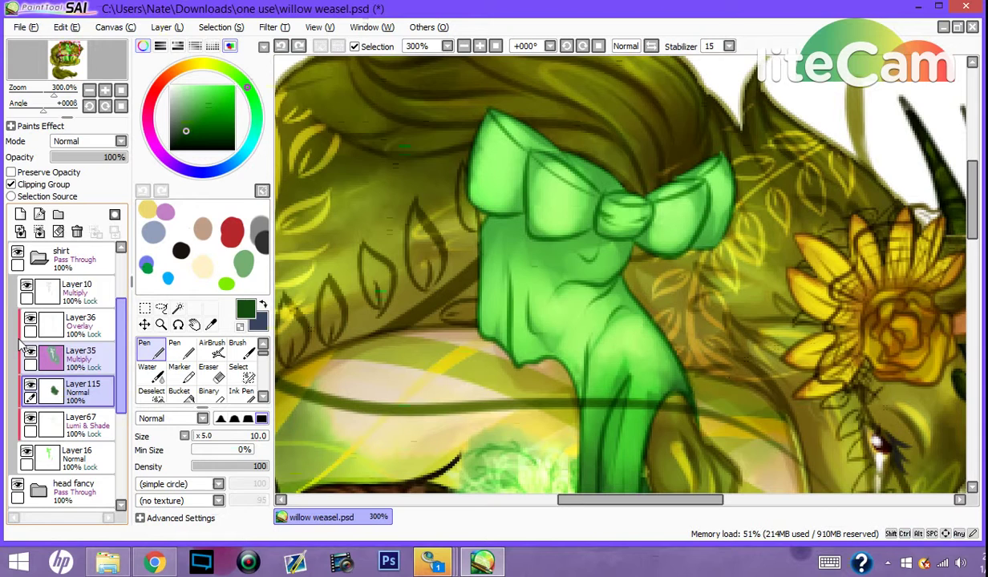
Step: Add a clipped layer above Layer115 at 75% opacity and shade the bow's rear loops dark green
left_click(20, 214)
left_click_drag(491, 111, 479, 170)
left_click_drag(113, 156, 107, 157)
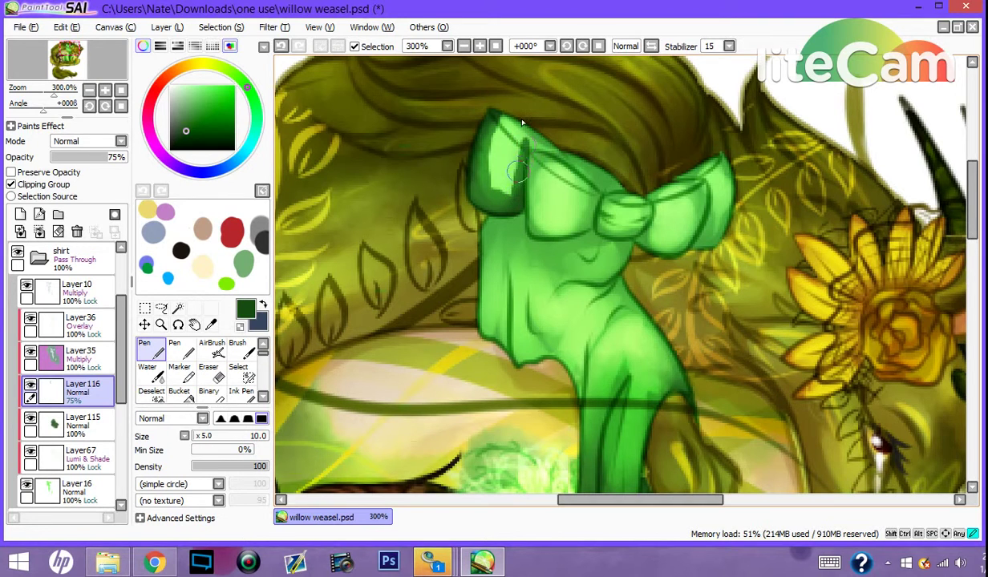
mouse_move(522, 122)
left_mouse_down()
mouse_move(486, 141)
mouse_move(499, 130)
left_mouse_up()
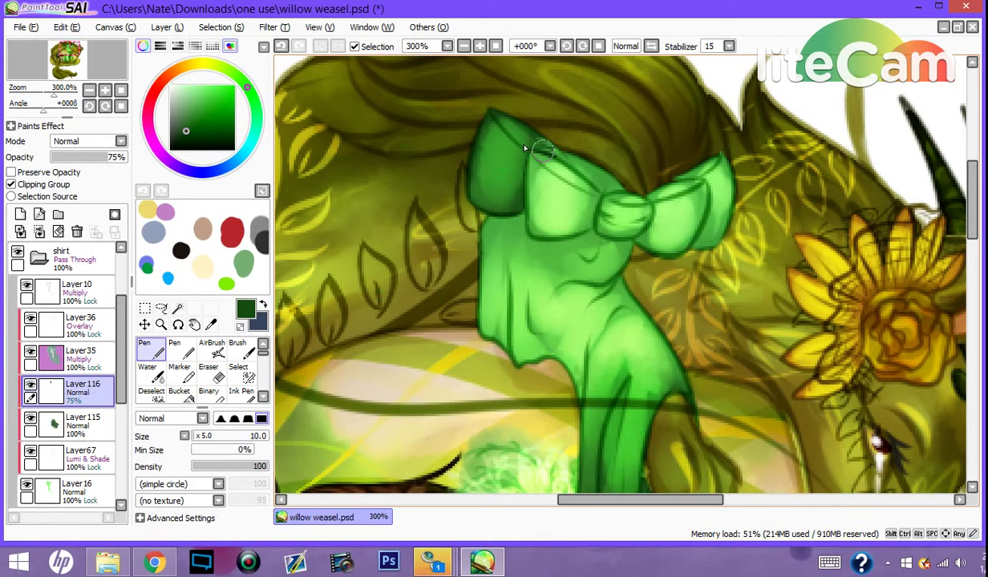
mouse_move(524, 149)
left_mouse_down()
mouse_move(558, 161)
mouse_move(542, 144)
left_mouse_up()
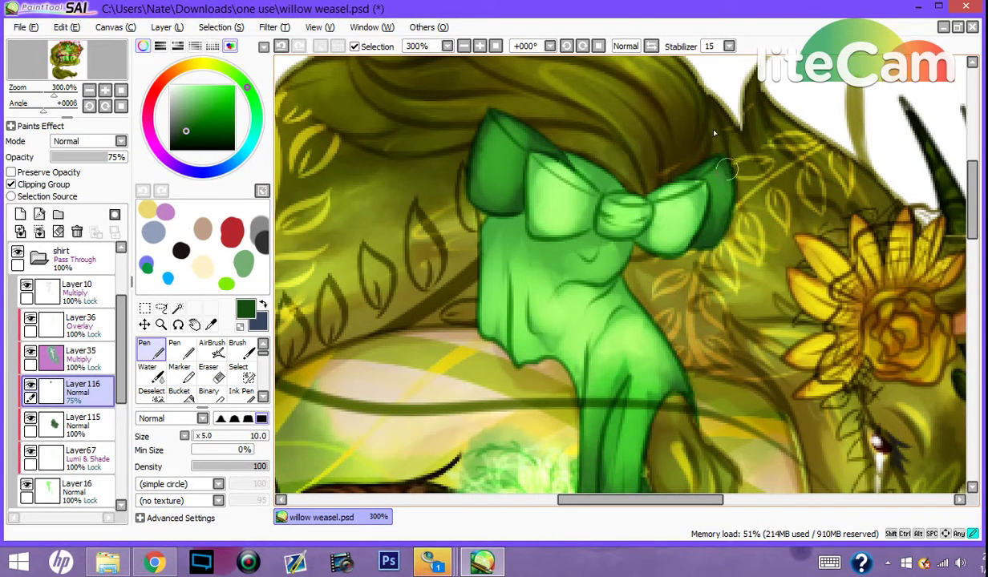
Step: Add another clipped layer above Layer116 and set its blending mode to Multiply
left_click_drag(971, 211, 970, 255)
left_click(20, 214)
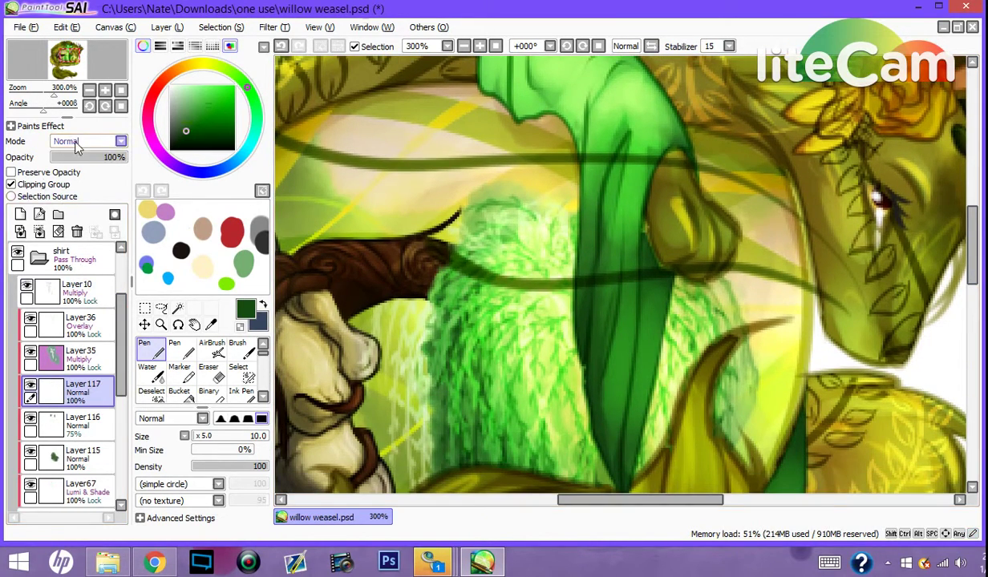
left_click(84, 141)
left_click(67, 166)
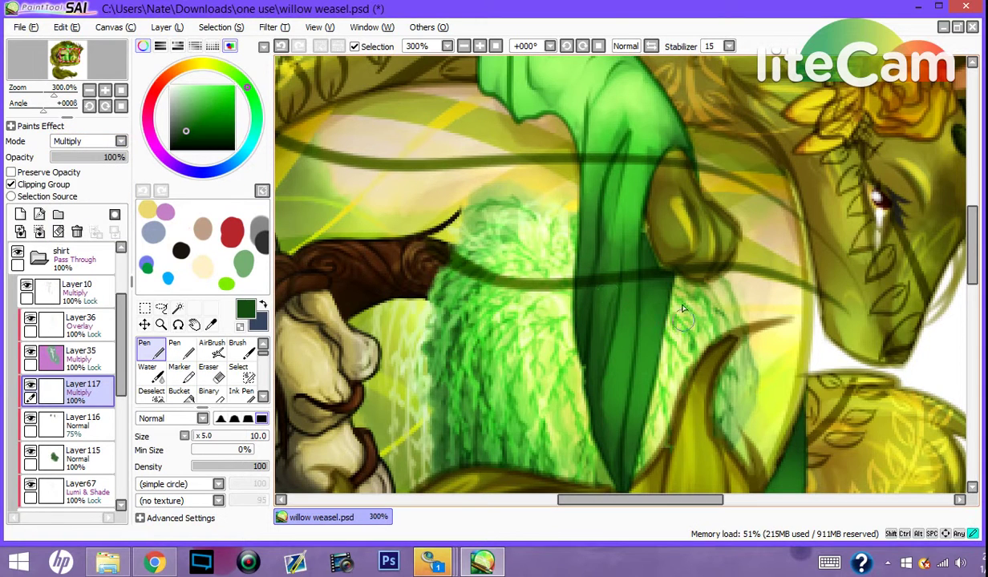
Step: Draw curved dark green bands across the ribbons and shirt with the Pen at size 25, with Layer117 at 62% opacity
mouse_move(670, 300)
left_mouse_down()
mouse_move(580, 339)
mouse_move(600, 394)
left_mouse_up()
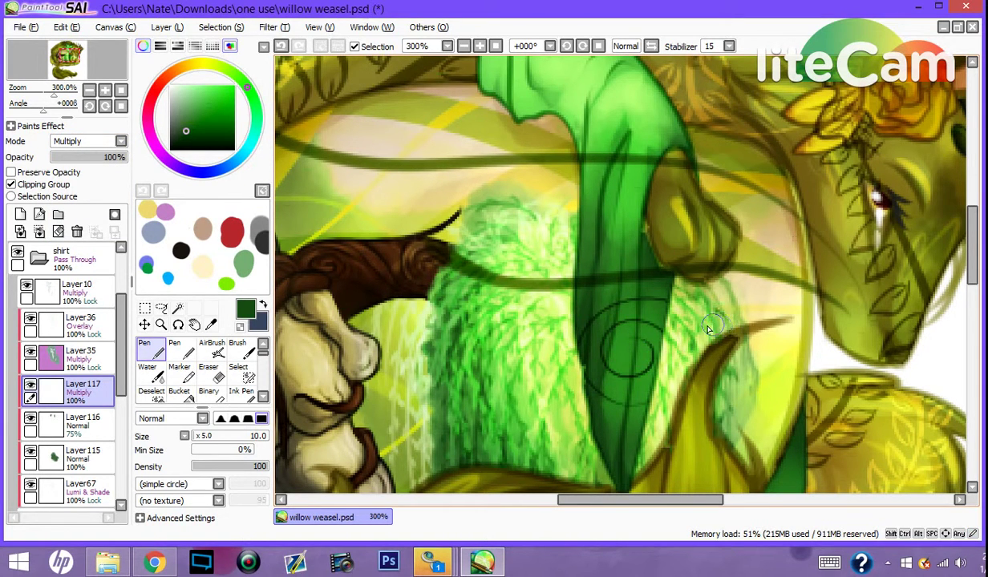
key("ctrl+z")
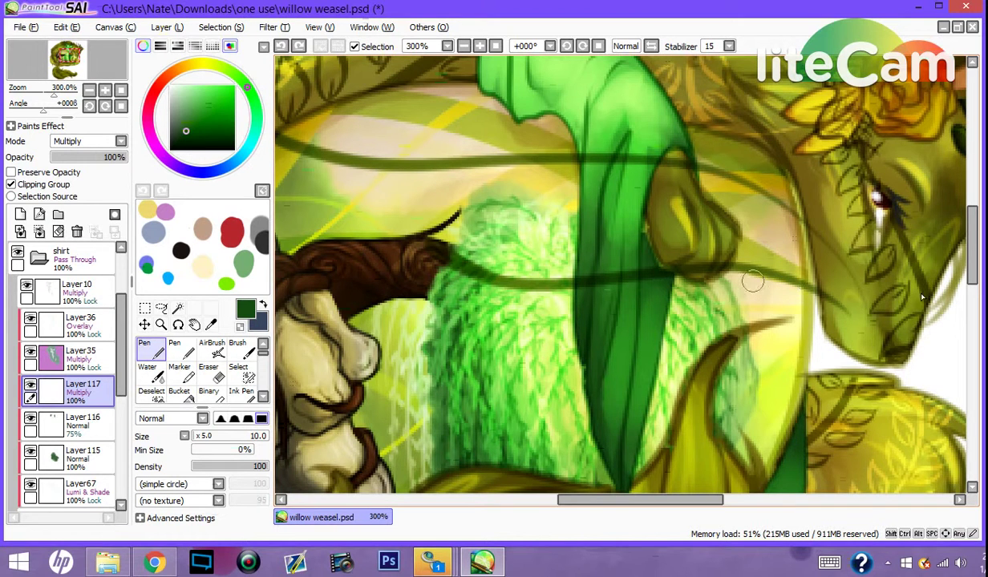
scroll(752, 280, "up", 3)
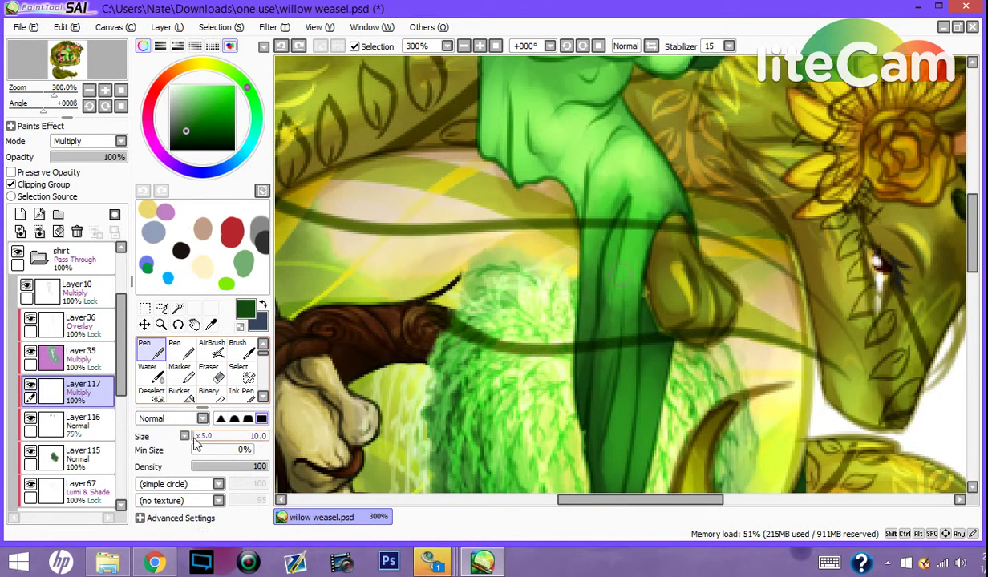
left_click_drag(196, 439, 198, 437)
left_click_drag(105, 161, 97, 158)
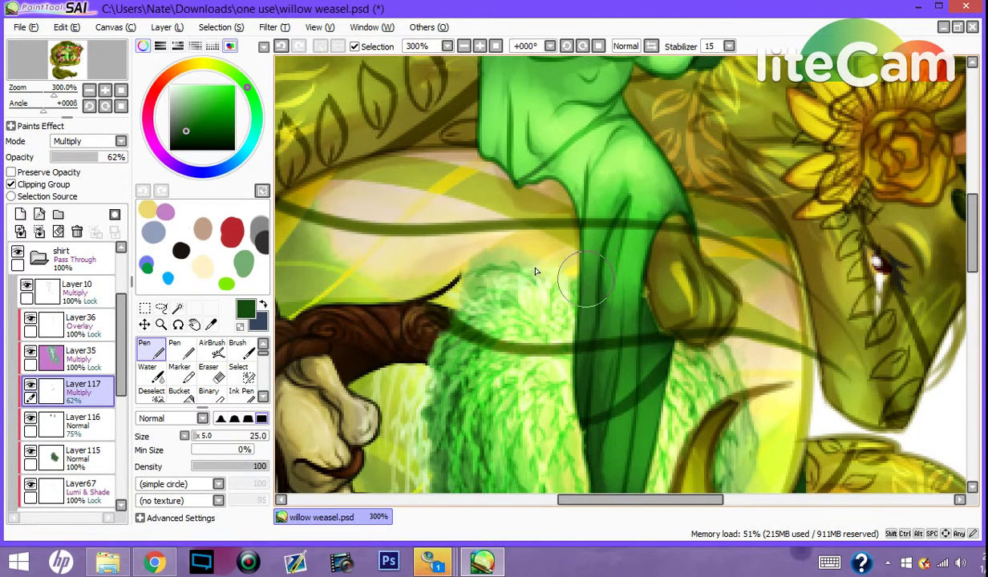
left_click_drag(681, 198, 606, 247)
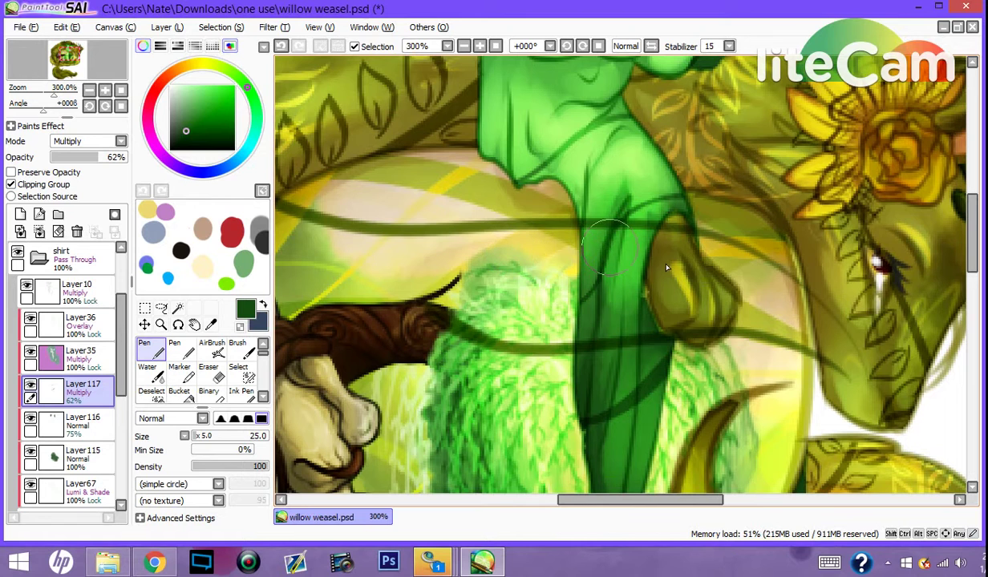
left_click_drag(978, 230, 977, 202)
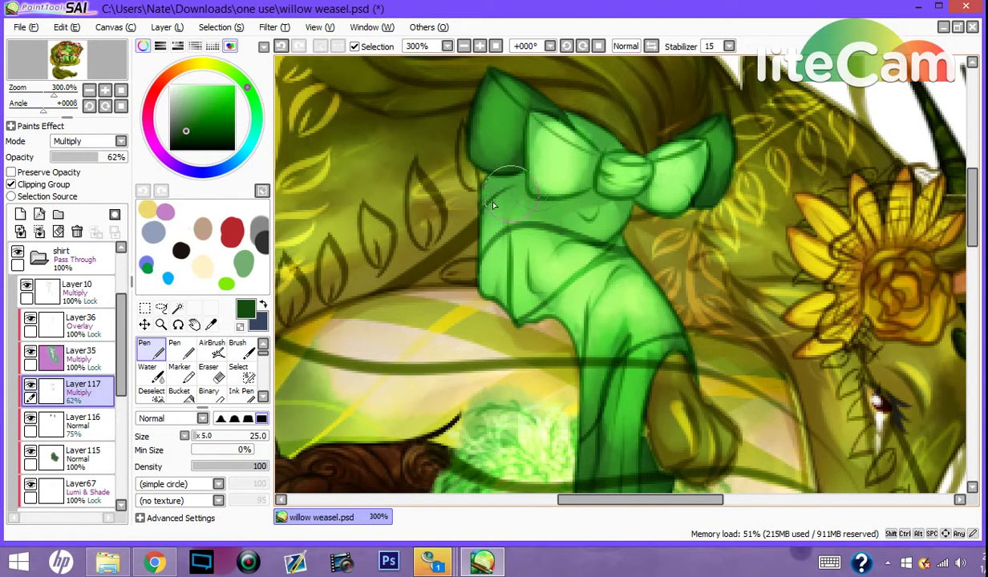
left_click_drag(483, 203, 532, 187)
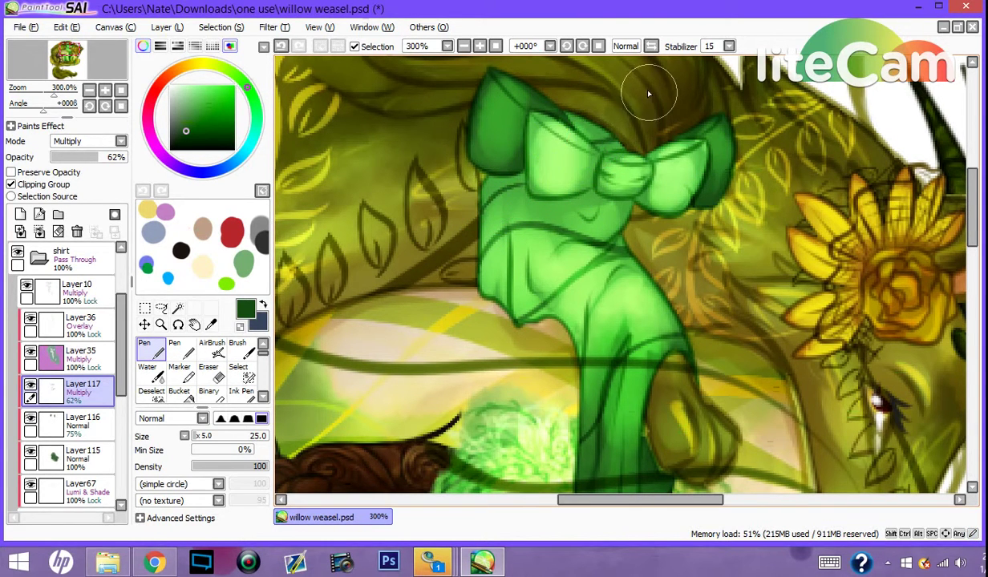
Step: Add a clipped layer above Layer117 and set its blending mode to Lumi & Shade
left_click_drag(973, 200, 975, 300)
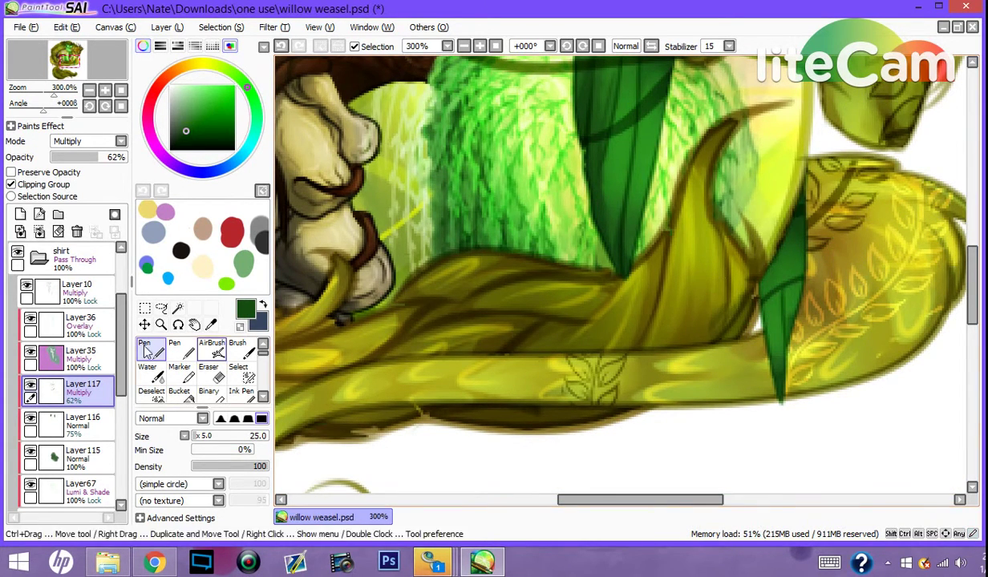
left_click(20, 214)
left_click(84, 141)
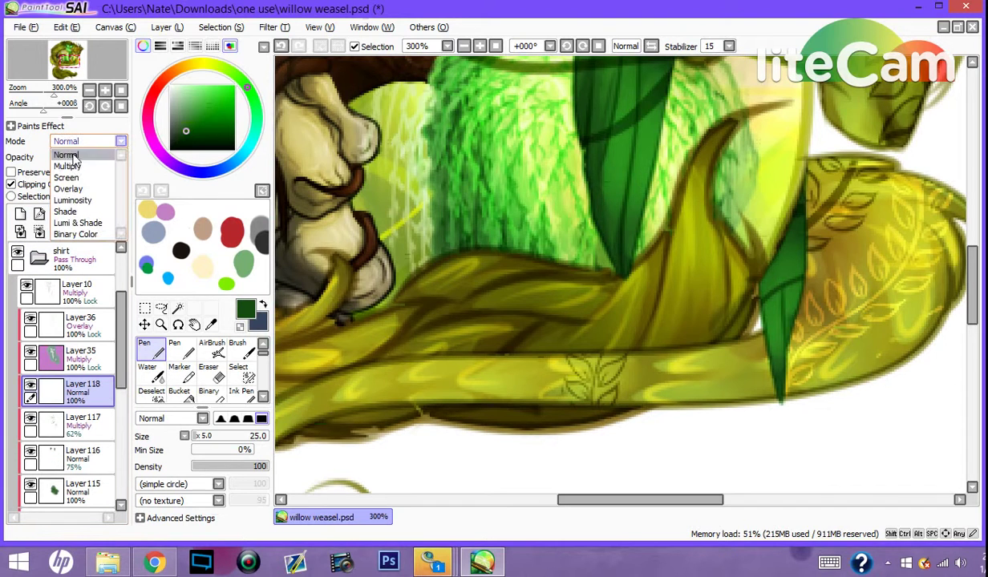
left_click(81, 223)
Step: Try a dark green stroke on the narrow ribbon tip, clear the layer, and try a light green stroke instead
mouse_move(819, 239)
left_mouse_down()
mouse_move(739, 266)
mouse_move(692, 353)
left_mouse_up()
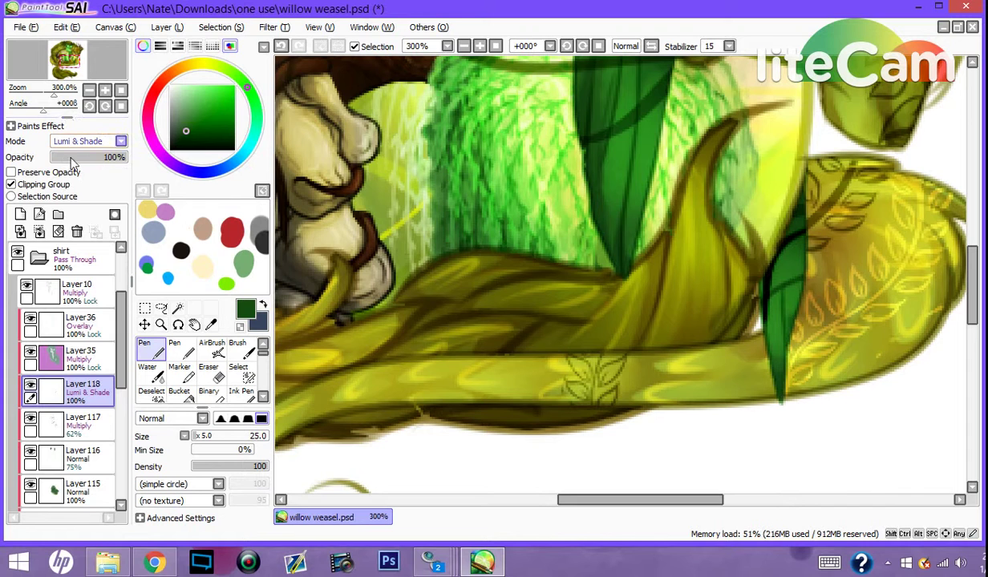
left_click(59, 232)
left_click_drag(194, 120, 201, 93)
left_click_drag(801, 238, 790, 318)
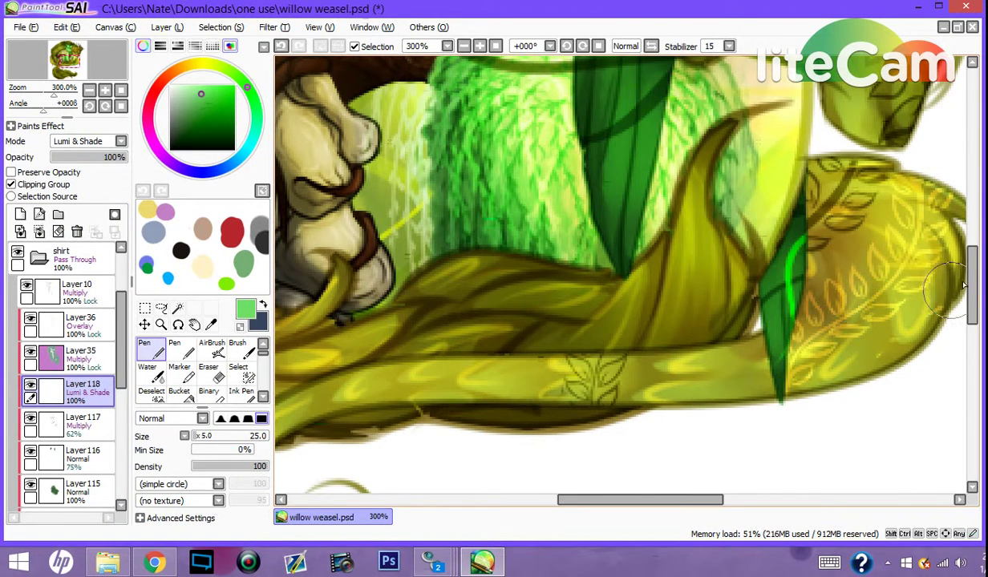
Step: Clear Layer118 and paint a pale yellow wavy stripe down the narrow ribbon tip beside the tail
left_click_drag(975, 285, 976, 273)
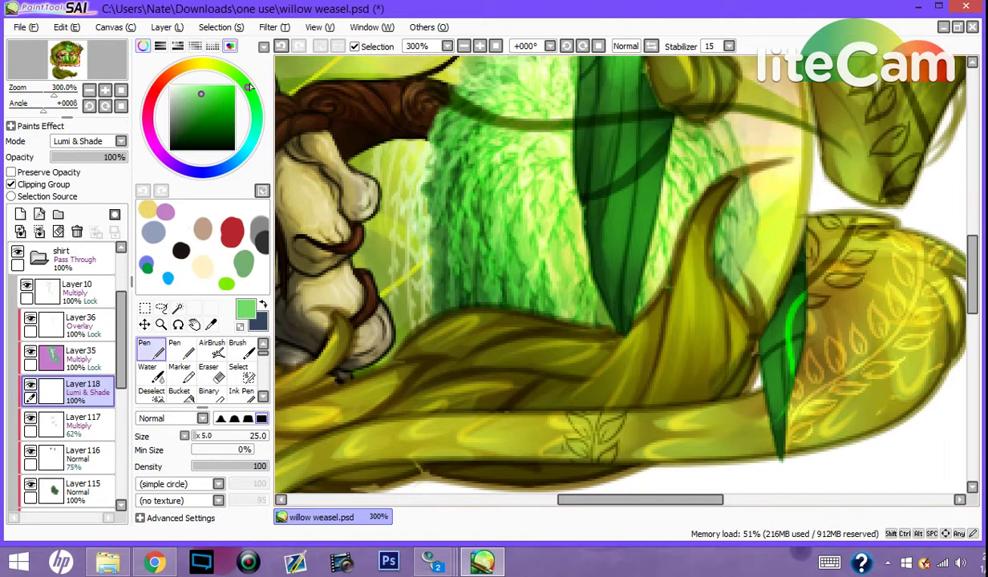
left_click_drag(249, 86, 222, 56)
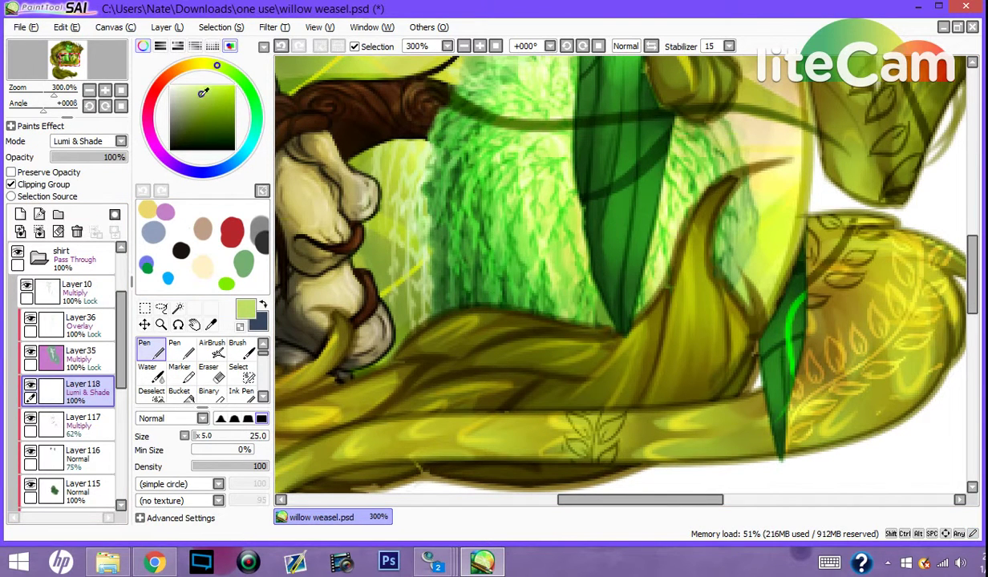
left_click_drag(203, 93, 203, 85)
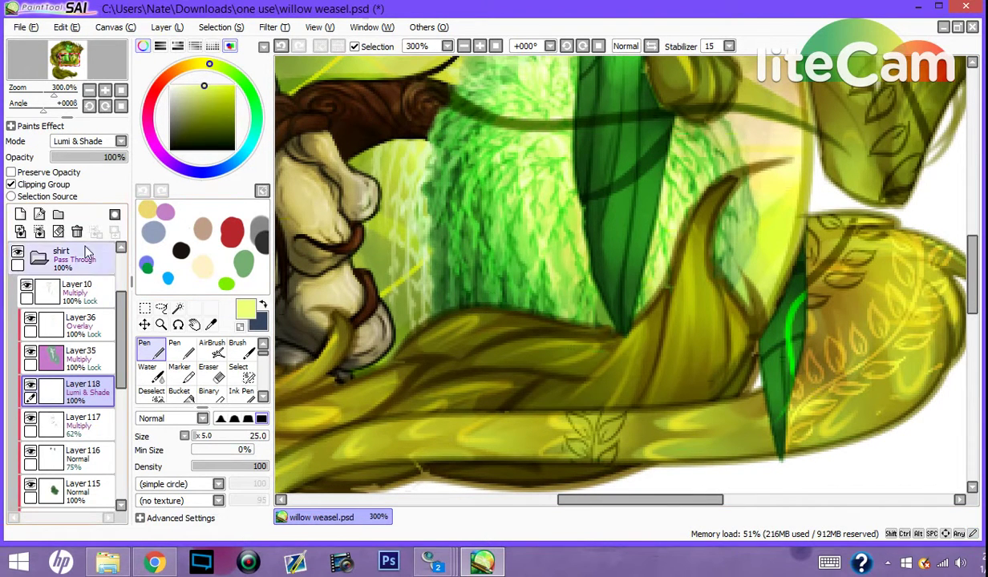
left_click(59, 231)
left_click_drag(803, 272, 771, 400)
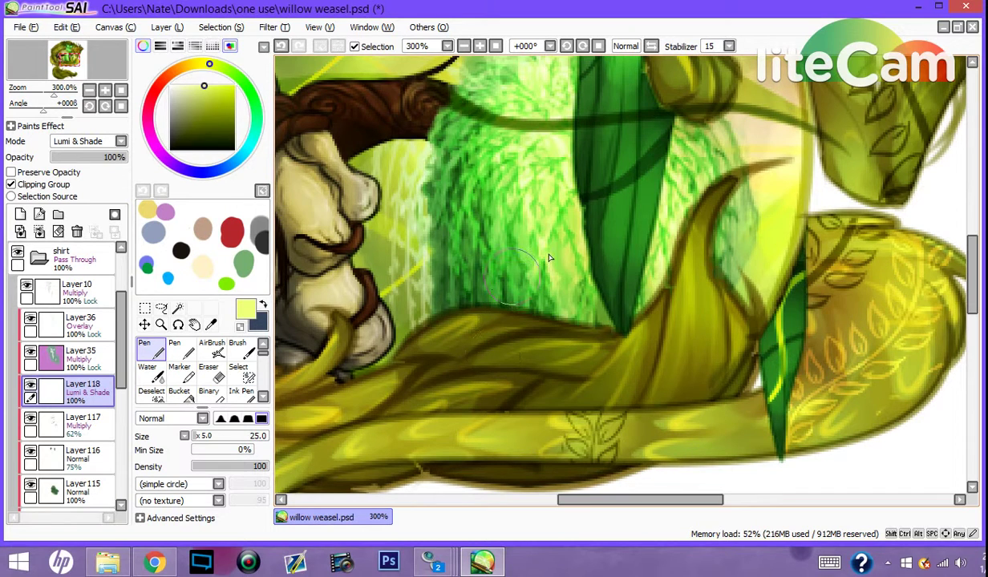
Step: Paint pale yellow curved stripes along the long hanging ribbon and across the shirt's folds
scroll(666, 279, "up", 3)
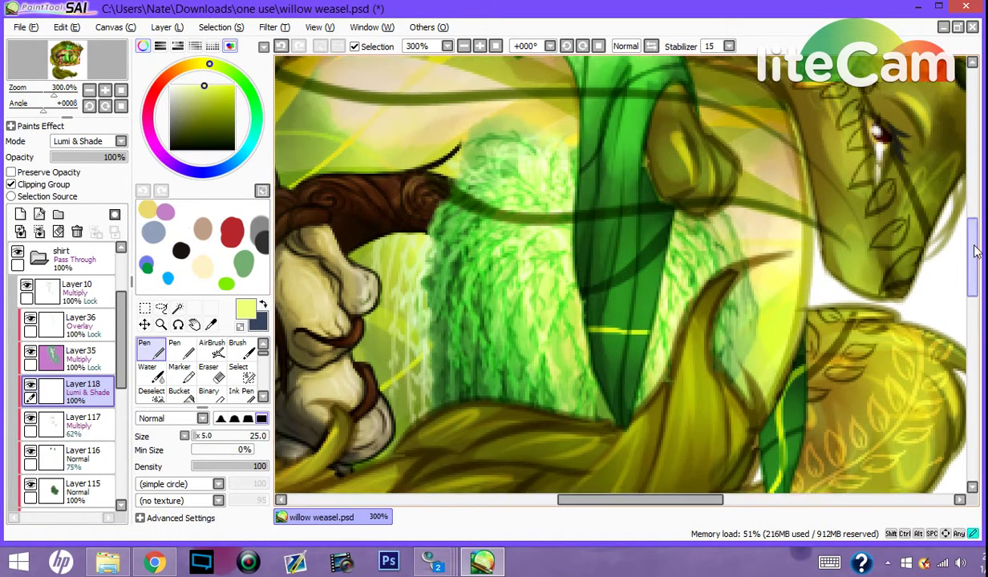
key("ctrl+z")
left_click_drag(646, 216, 594, 401)
scroll(934, 264, "up", 3)
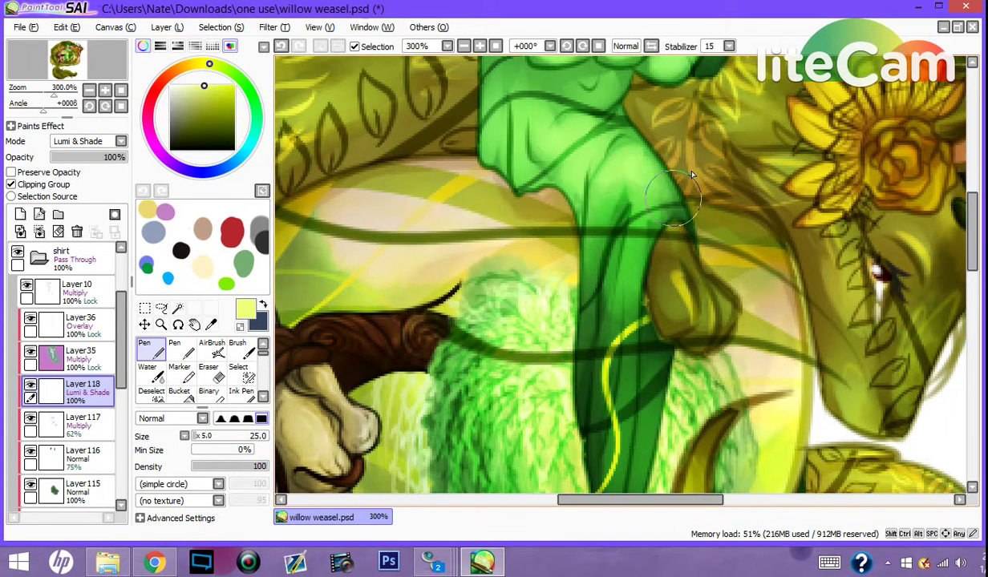
scroll(963, 241, "up", 3)
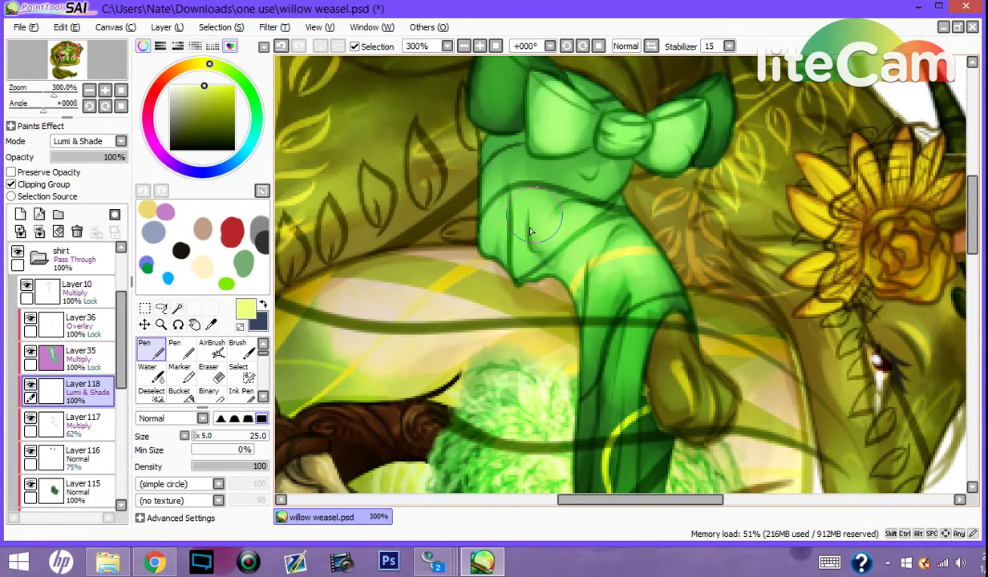
left_click_drag(485, 218, 589, 181)
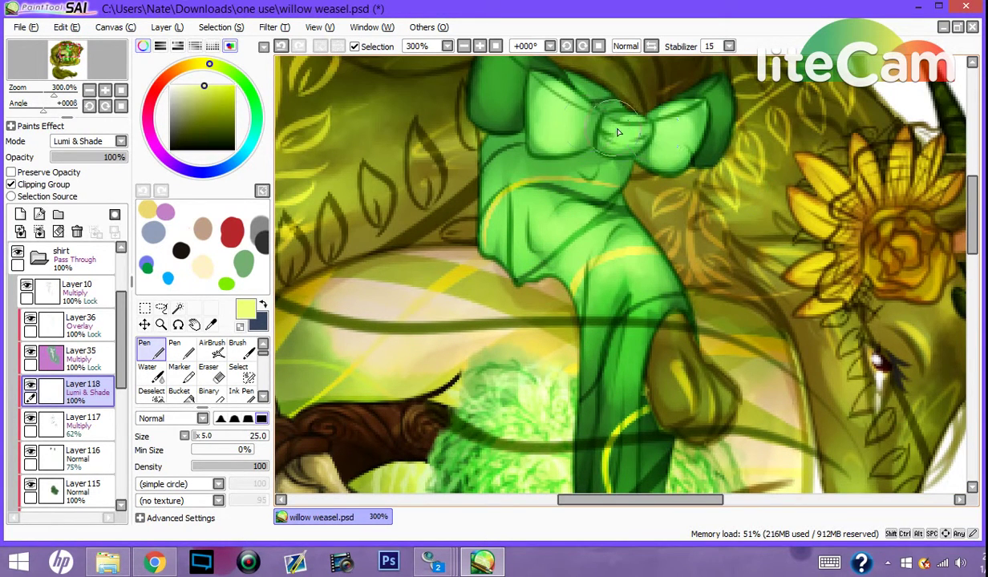
Step: Fill the bow's center knot with pale yellow and lower Layer118's opacity to 40%
mouse_move(606, 135)
left_mouse_down()
mouse_move(642, 120)
mouse_move(610, 123)
mouse_move(608, 148)
mouse_move(623, 121)
mouse_move(635, 145)
mouse_move(643, 126)
mouse_move(633, 149)
mouse_move(605, 149)
mouse_move(615, 118)
mouse_move(644, 126)
mouse_move(633, 130)
mouse_move(674, 130)
left_mouse_up()
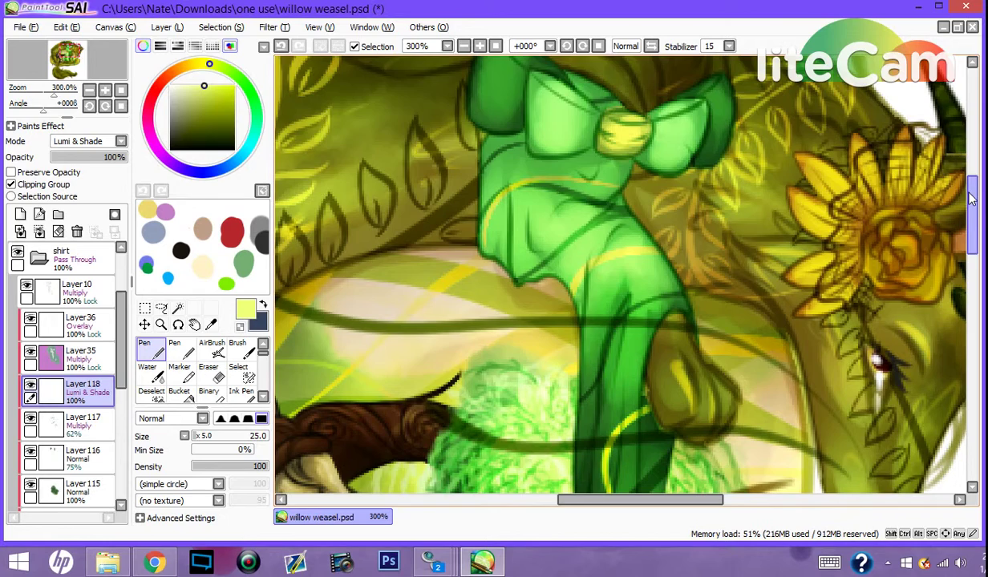
left_click_drag(977, 208, 977, 232)
left_click_drag(114, 157, 84, 159)
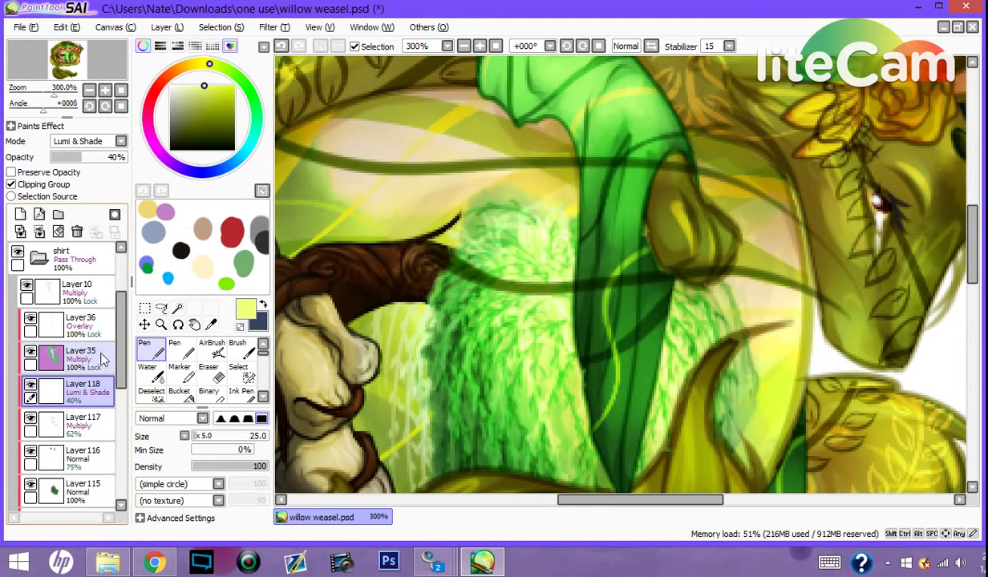
Step: Collapse the shirt layer set, then show and expand the tea kettle layer set
left_click_drag(126, 343, 121, 306)
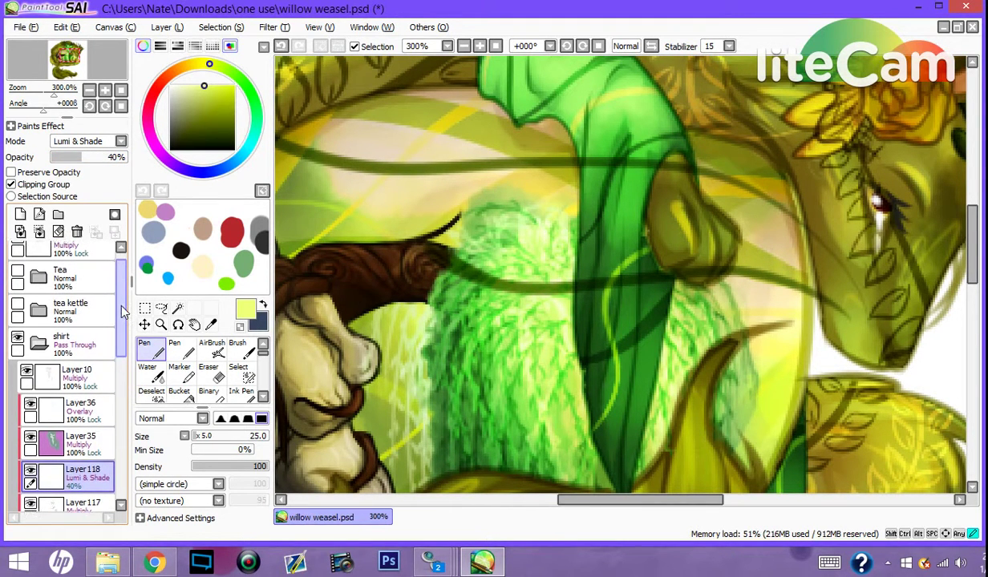
left_click(38, 344)
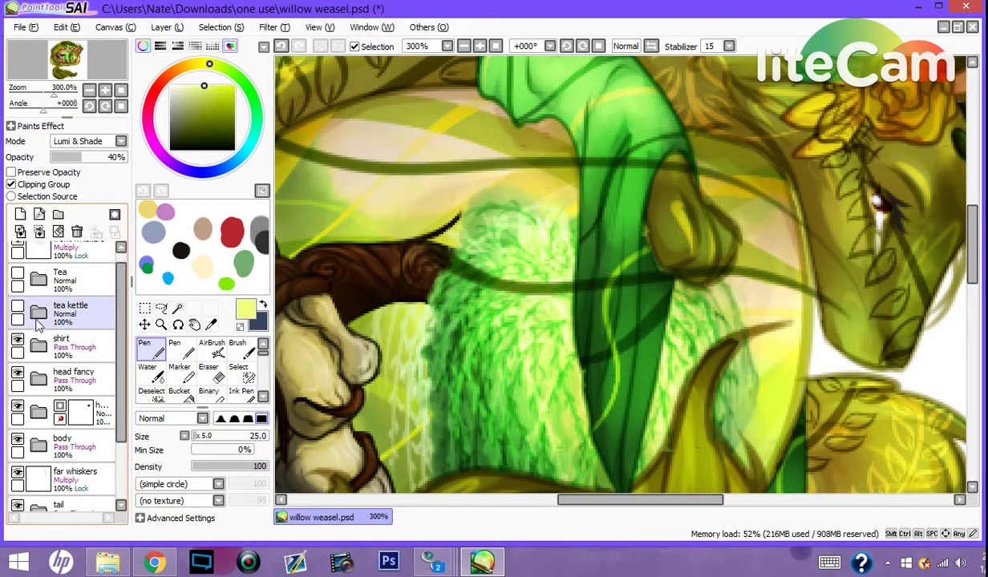
left_click(37, 315)
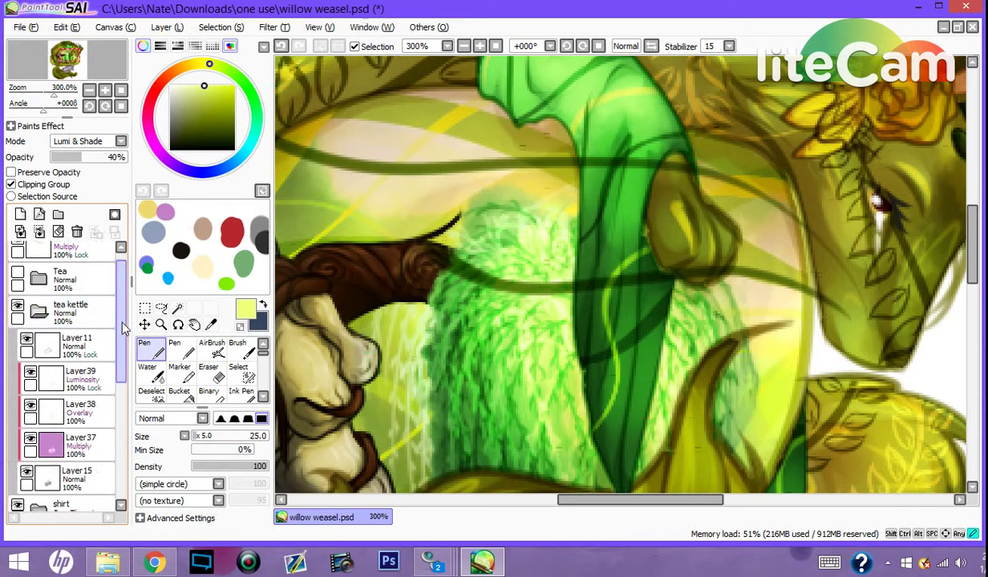
Step: Lock the opacity of the tea kettle's base Layer15 and paint the whole kettle bright green, sampled from the willow foliage
scroll(64, 361, "down", 3)
scroll(942, 241, "down", 6)
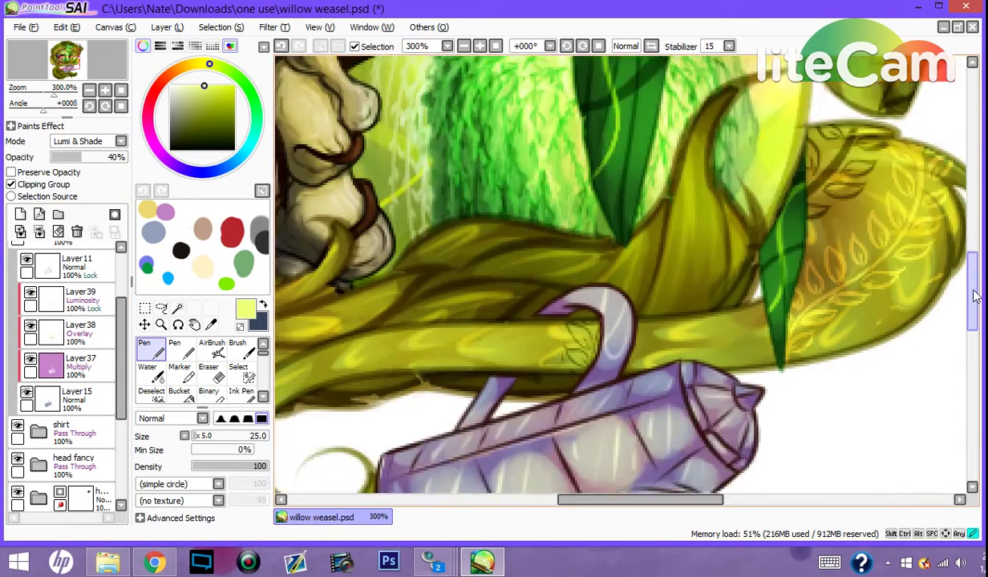
scroll(944, 249, "up", 3)
left_click(464, 47)
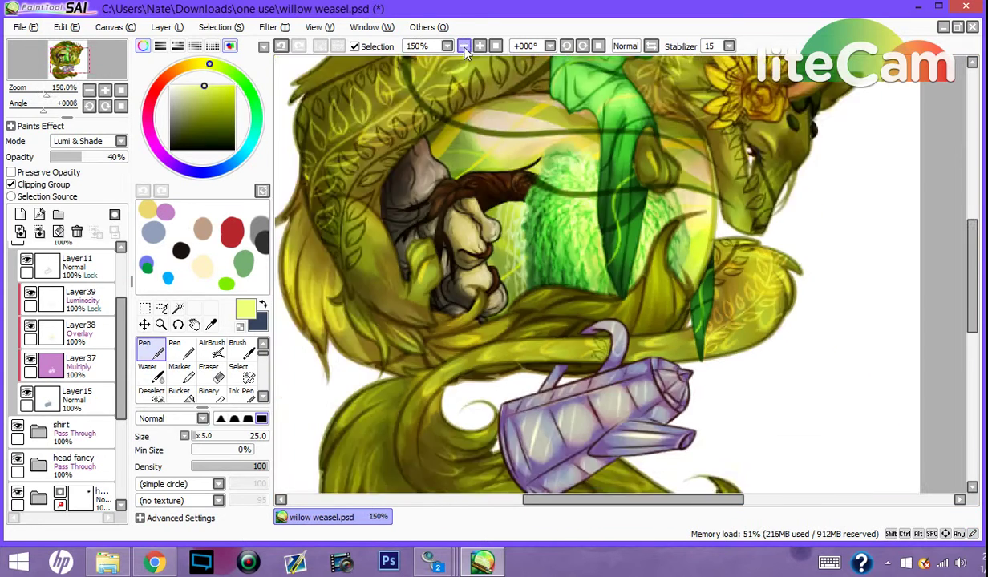
left_click(464, 47)
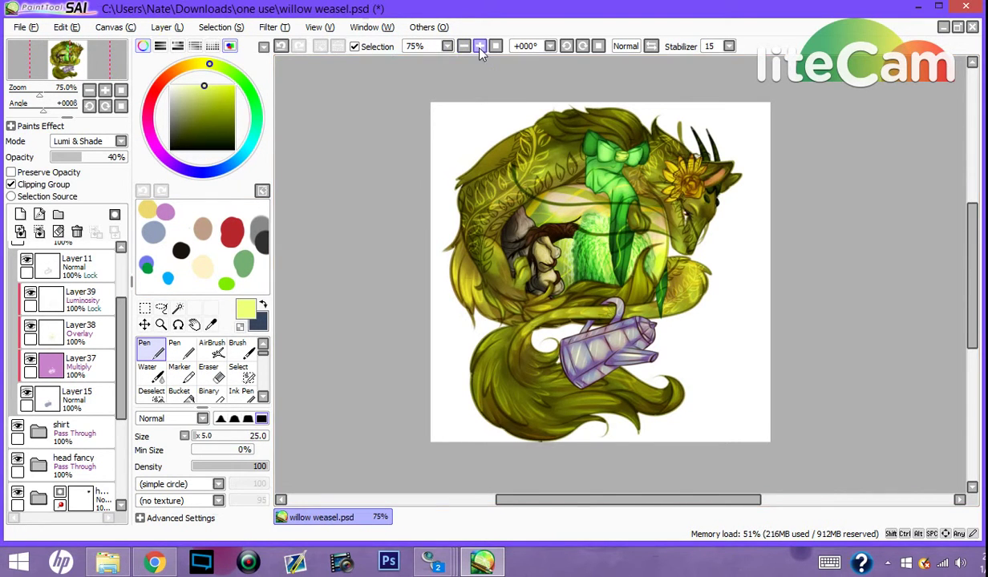
left_click(479, 47)
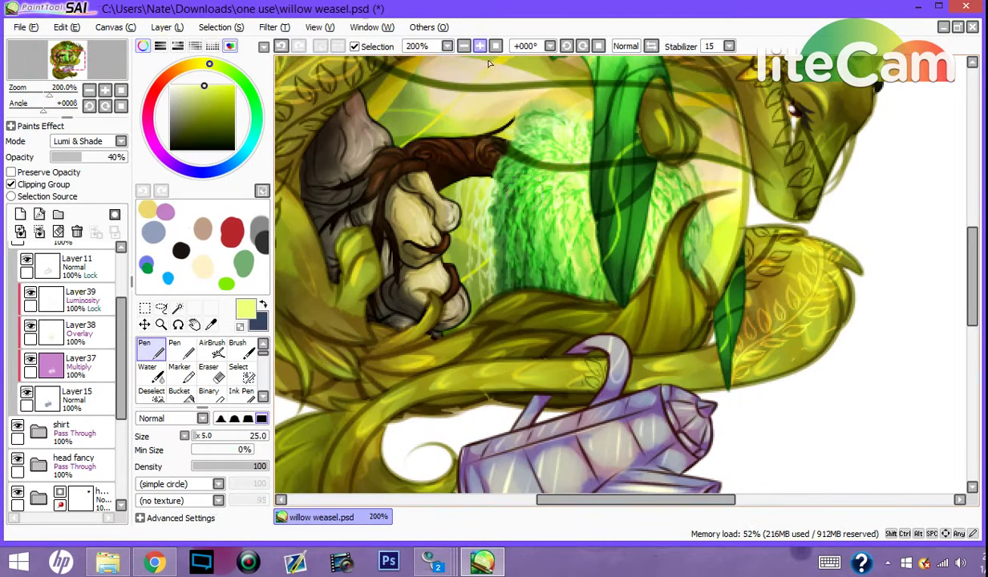
left_click(525, 205, "alt")
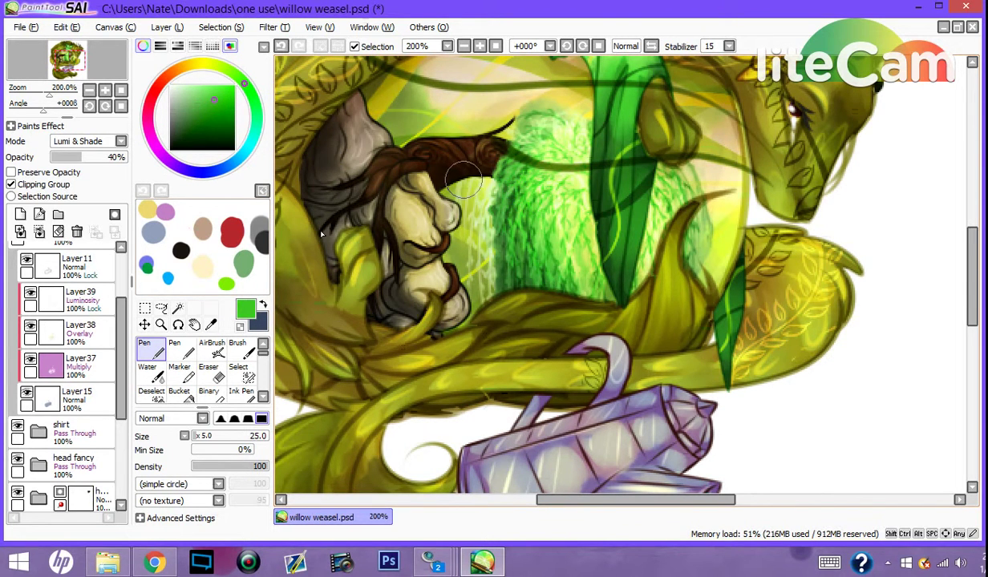
left_click(72, 397)
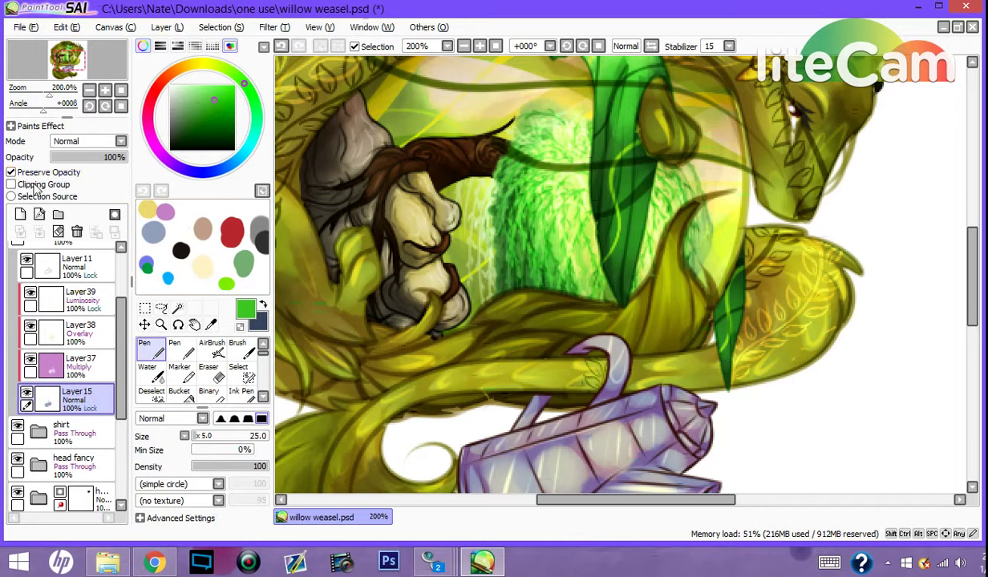
scroll(676, 323, "down", 3)
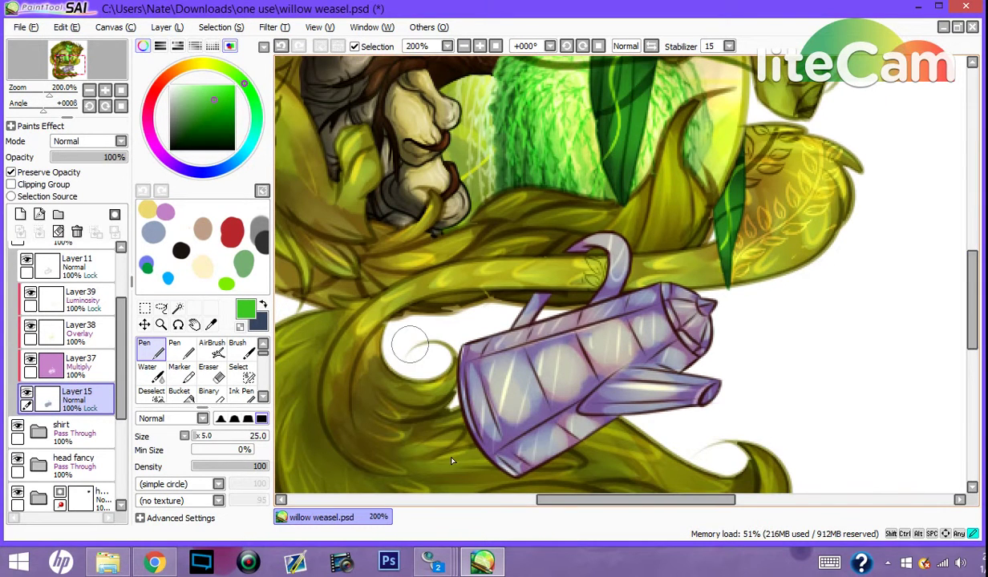
mouse_move(439, 332)
left_mouse_down()
mouse_move(491, 381)
mouse_move(529, 479)
mouse_move(489, 289)
mouse_move(502, 281)
mouse_move(543, 408)
mouse_move(581, 433)
mouse_move(544, 237)
mouse_move(575, 288)
mouse_move(600, 393)
mouse_move(644, 446)
mouse_move(616, 224)
mouse_move(657, 429)
mouse_move(652, 357)
mouse_move(663, 406)
mouse_move(670, 300)
mouse_move(703, 424)
mouse_move(720, 311)
mouse_move(745, 370)
left_mouse_up()
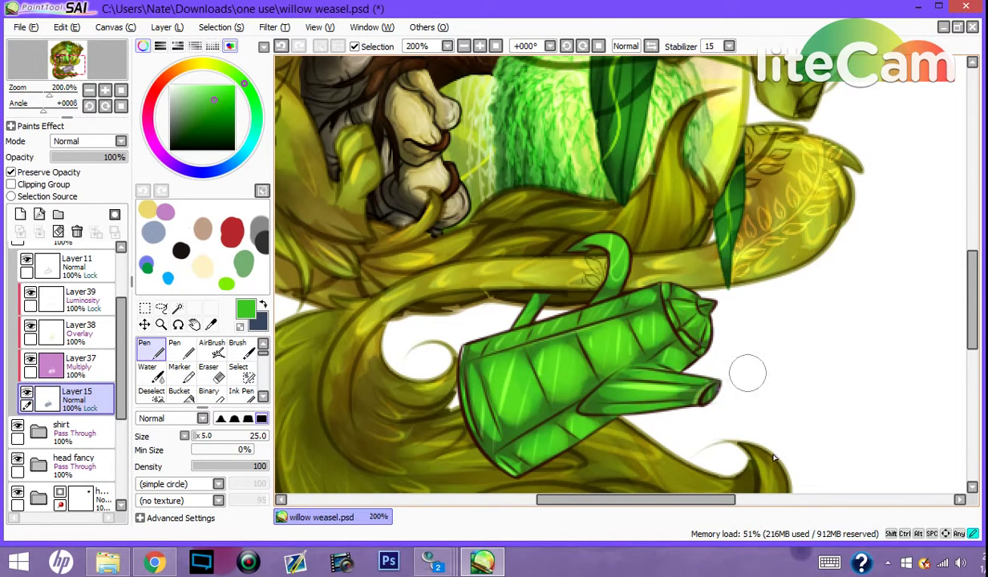
Step: Lock Layer37's opacity and recolour the kettle's Multiply shading muted teal green with a size 415 pen
left_click(56, 365)
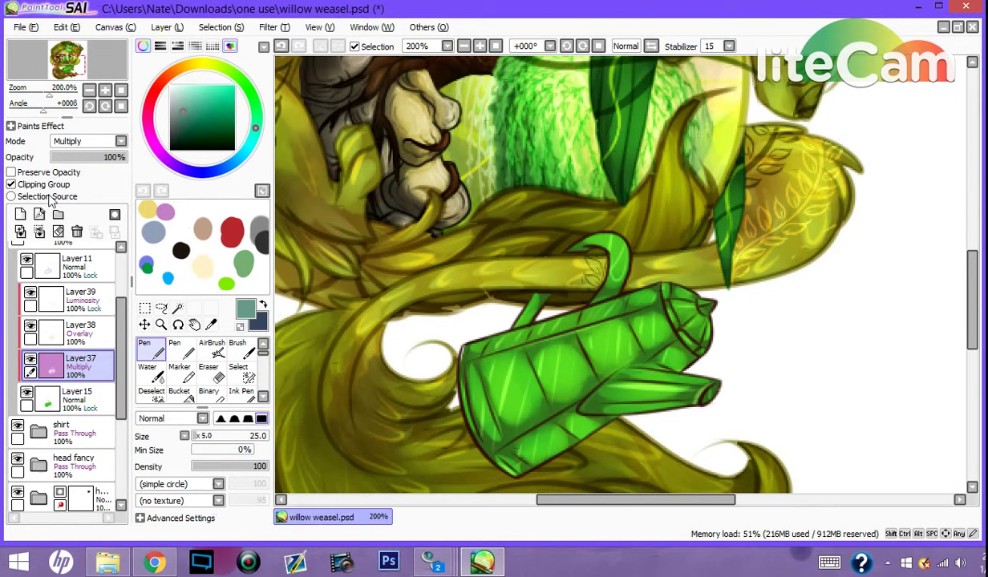
left_click_drag(203, 441, 266, 437)
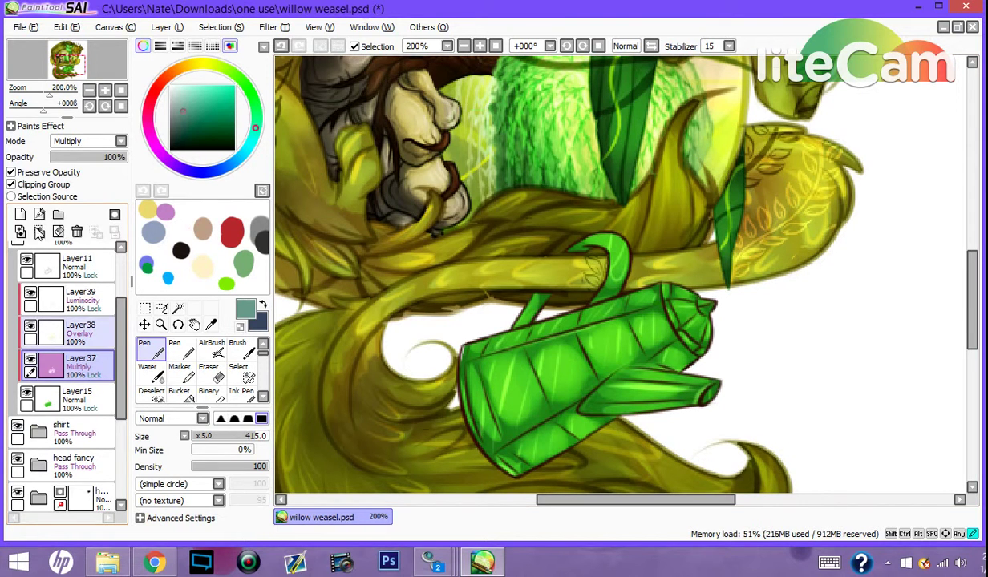
Step: Recolour the kettle's Overlay highlights on Layer38 pale green and lower the Luminosity Layer39's opacity to 40%
left_click(58, 329)
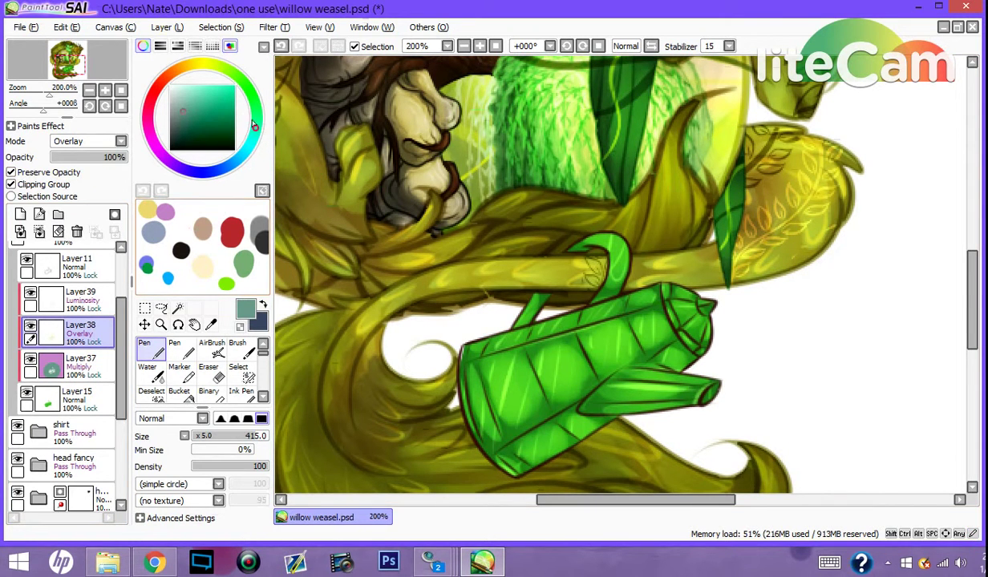
left_click_drag(253, 126, 258, 90)
left_click_drag(191, 99, 194, 70)
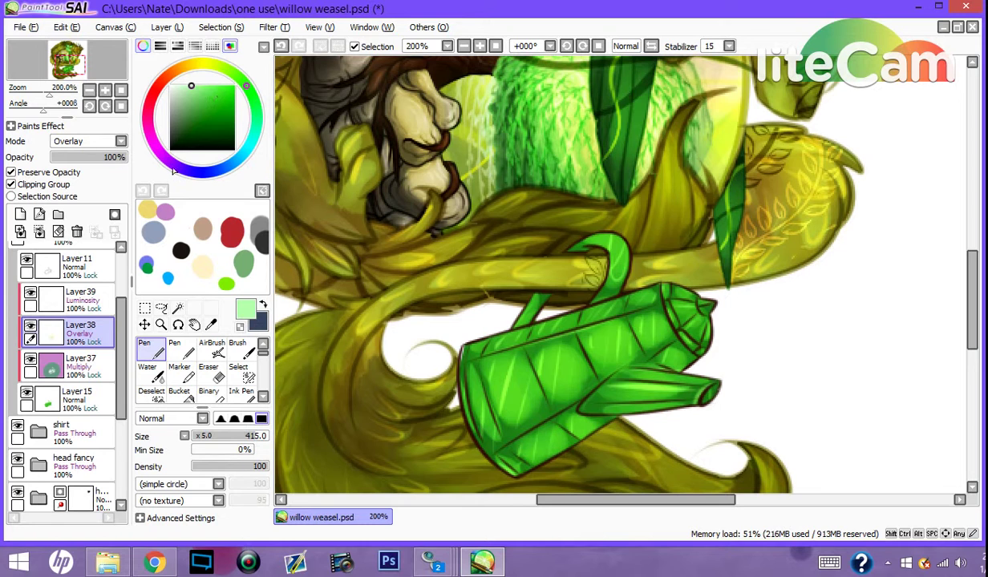
left_click(52, 299)
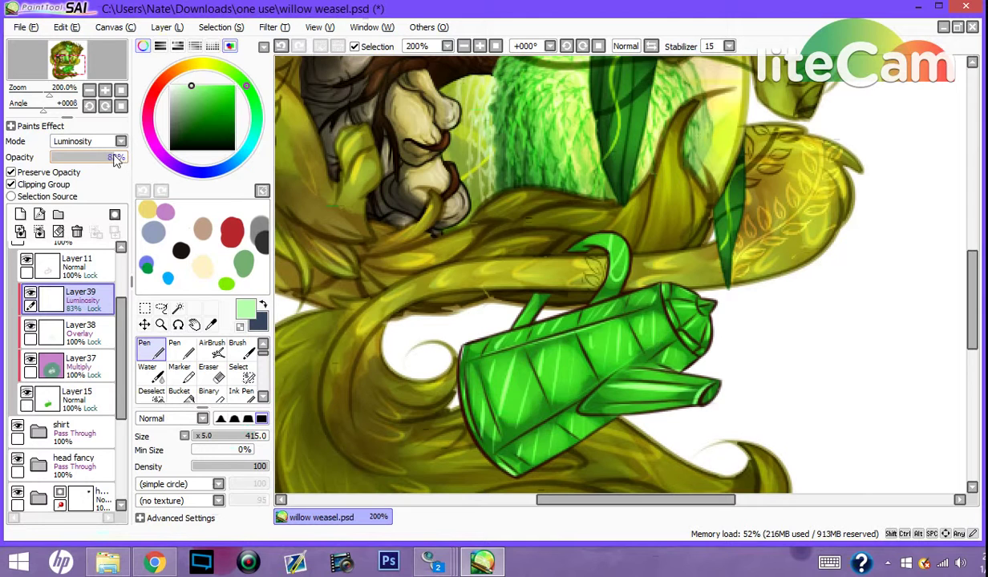
left_click_drag(116, 160, 81, 161)
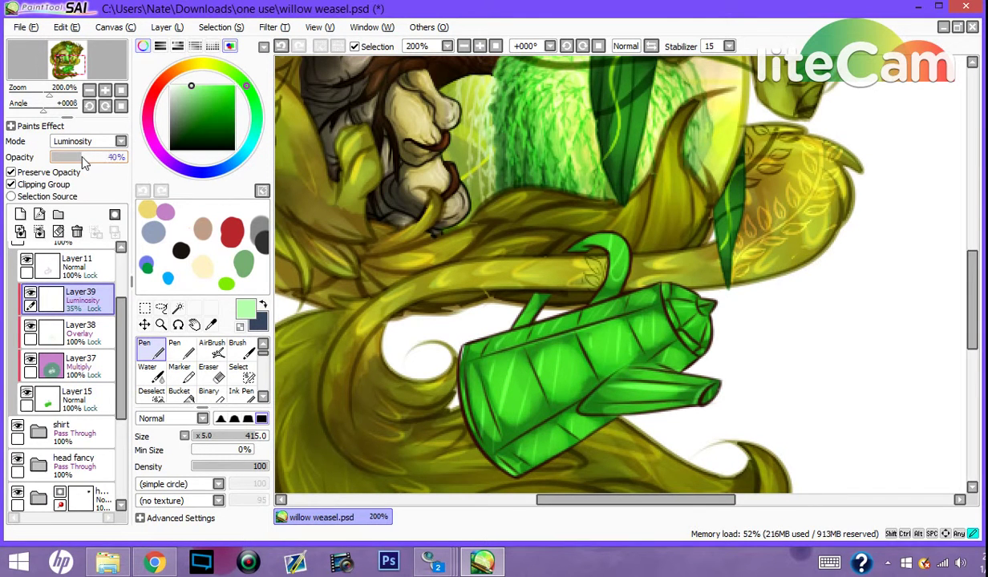
Step: Set the kettle's line art Layer11 to Multiply with locked opacity and recolour it dark green
left_click(76, 264)
left_click(89, 141)
left_click(76, 165)
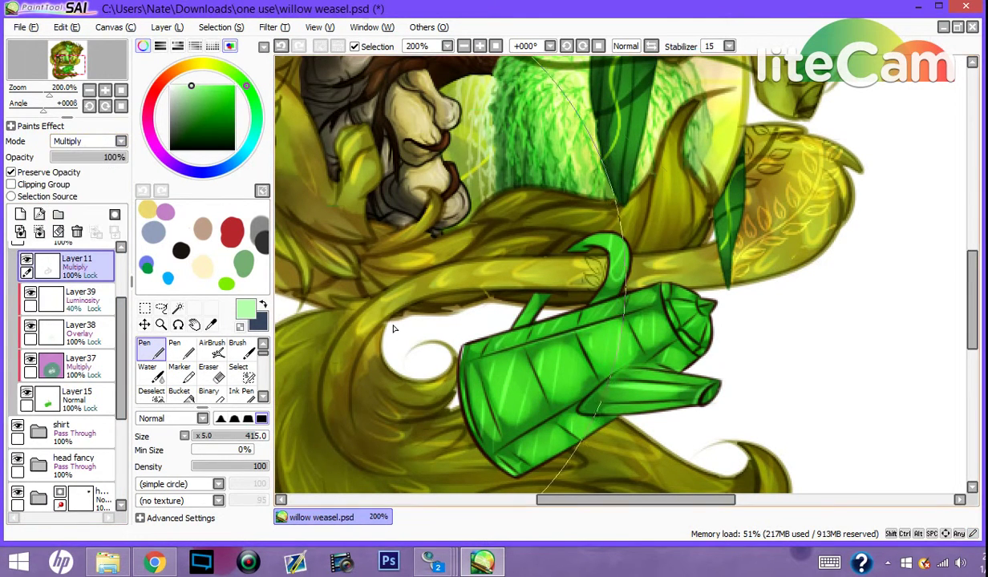
right_click(463, 350)
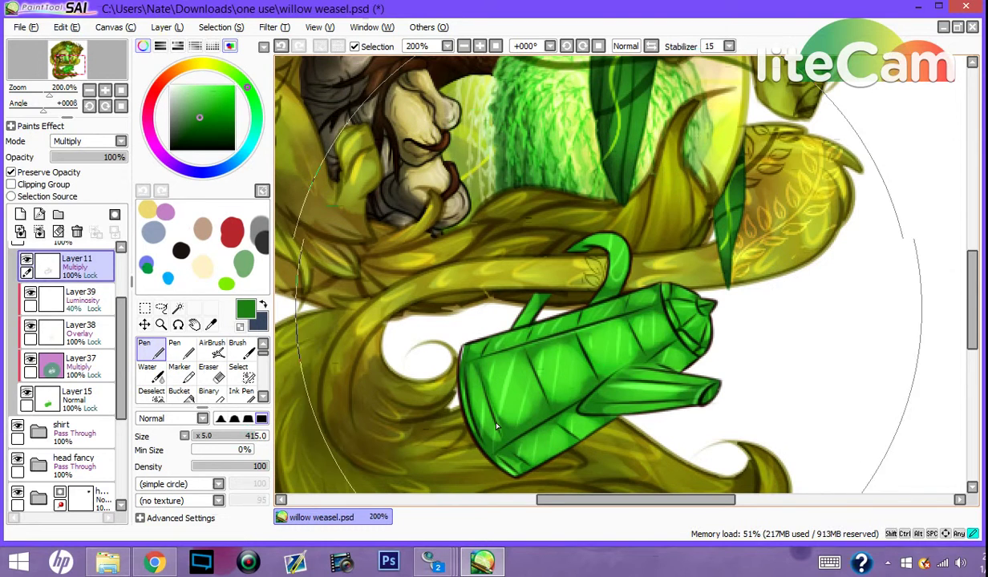
Step: Set the tea kettle layer set's blending mode to Pass Through
scroll(124, 319, "up", 1)
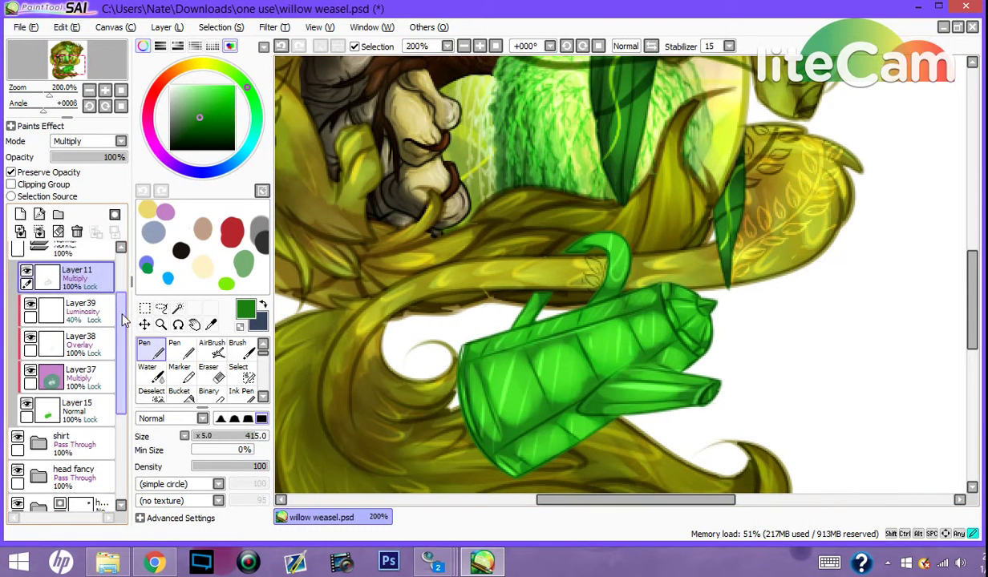
scroll(125, 319, "up", 2)
left_click(96, 265)
left_click(88, 141)
left_click(76, 154)
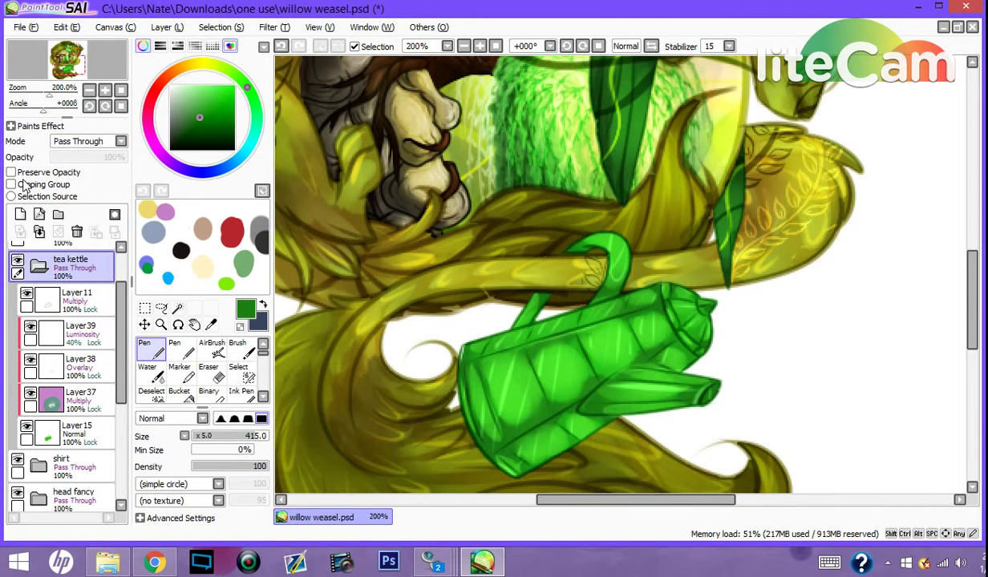
Step: Add a clipped layer above Layer15 and shade the kettle's body with darker green using the Clouds brush
left_click(56, 425)
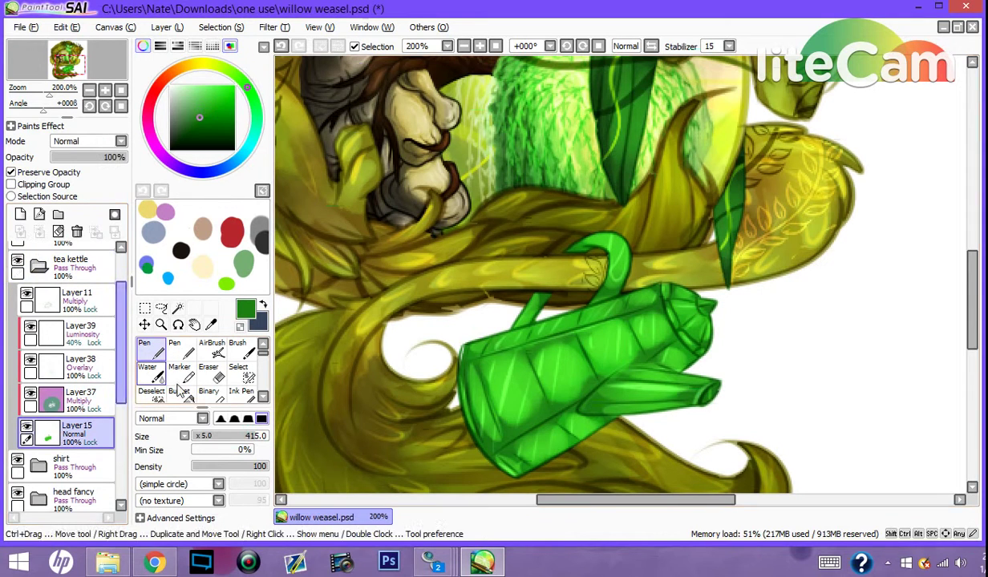
right_click(512, 99)
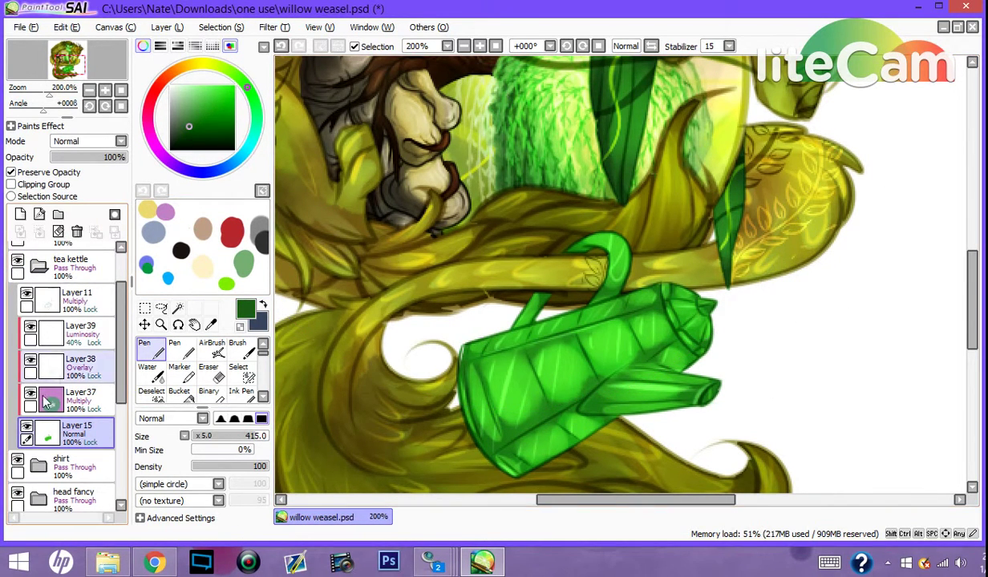
left_click(20, 214)
left_click(11, 185)
scroll(231, 377, "down", 2)
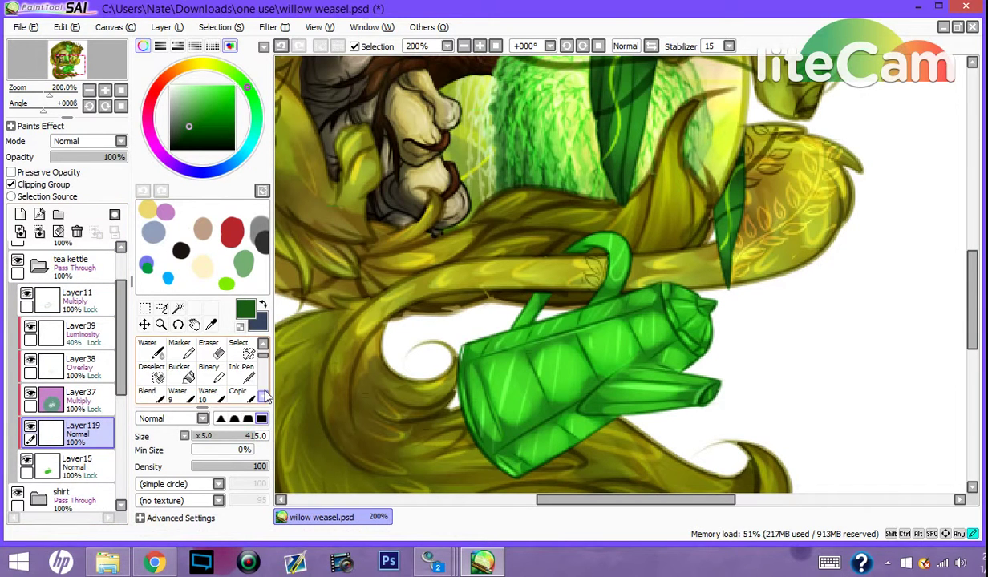
scroll(201, 380, "down", 2)
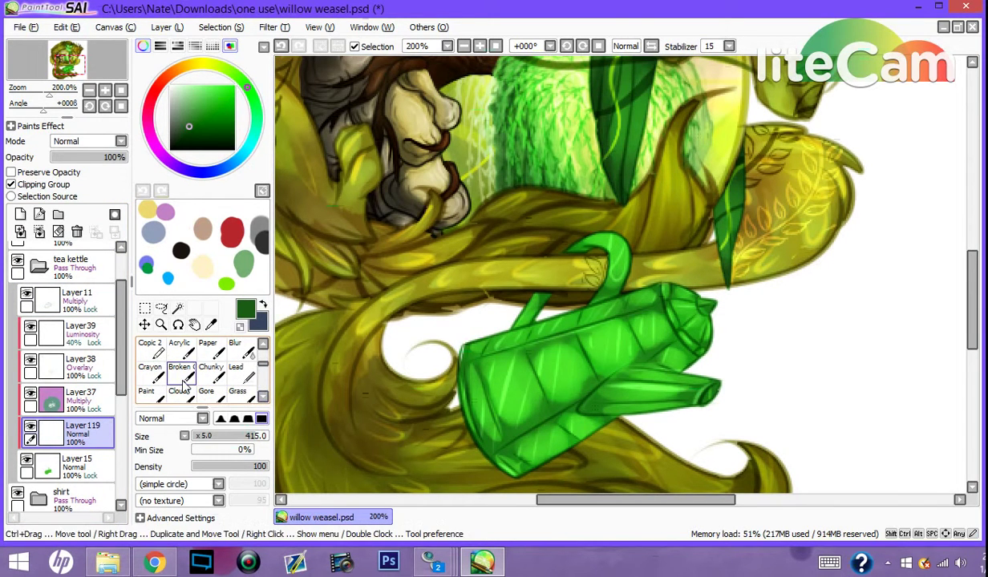
left_click(179, 393)
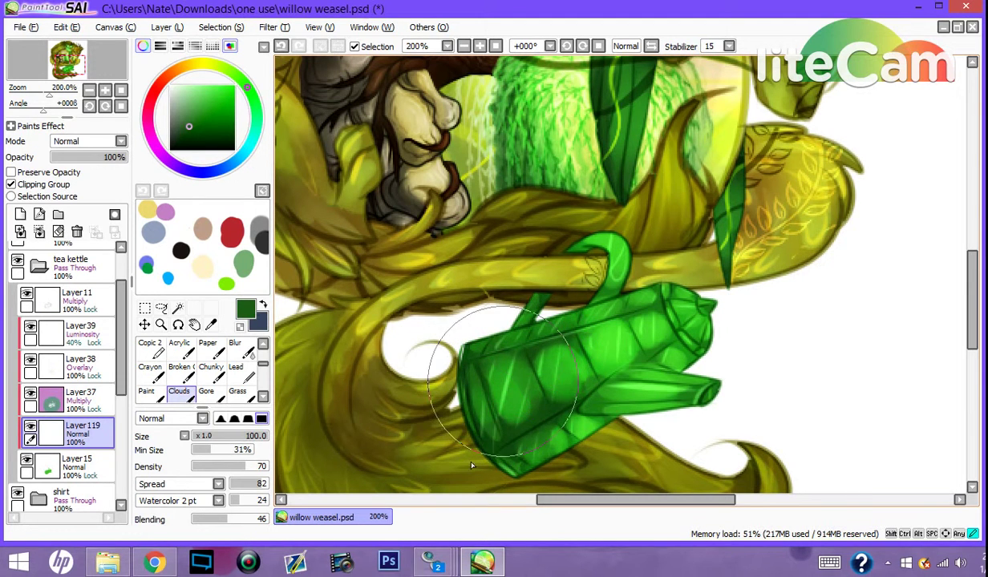
mouse_move(464, 434)
left_mouse_down()
mouse_move(473, 354)
mouse_move(441, 391)
left_mouse_up()
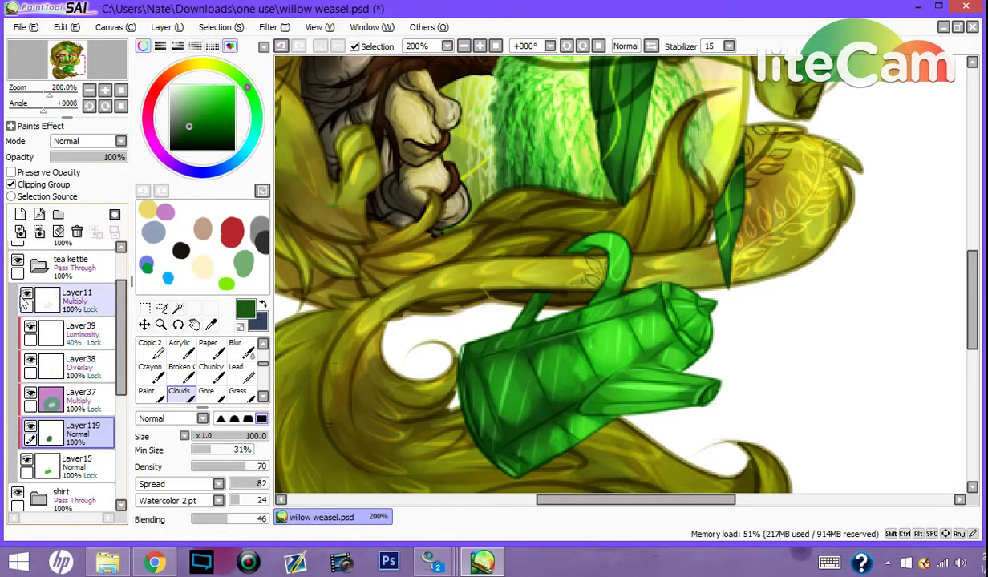
Step: Add a clipped Multiply layer, paint dark green curved bands across the kettle with a size 40 pen, and lower its opacity to 51%
left_click(20, 233)
left_click(87, 141)
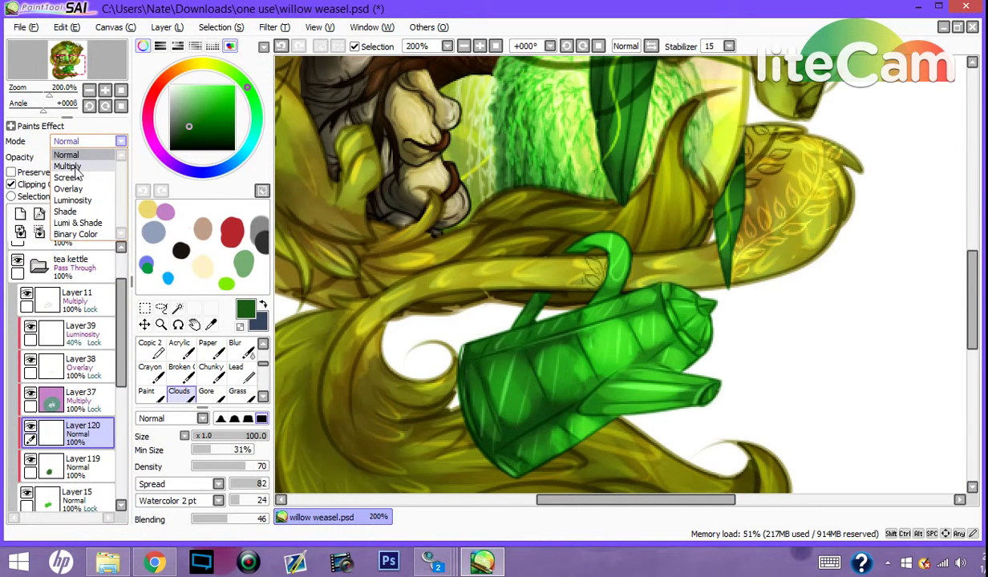
left_click(72, 164)
left_click_drag(263, 364, 263, 346)
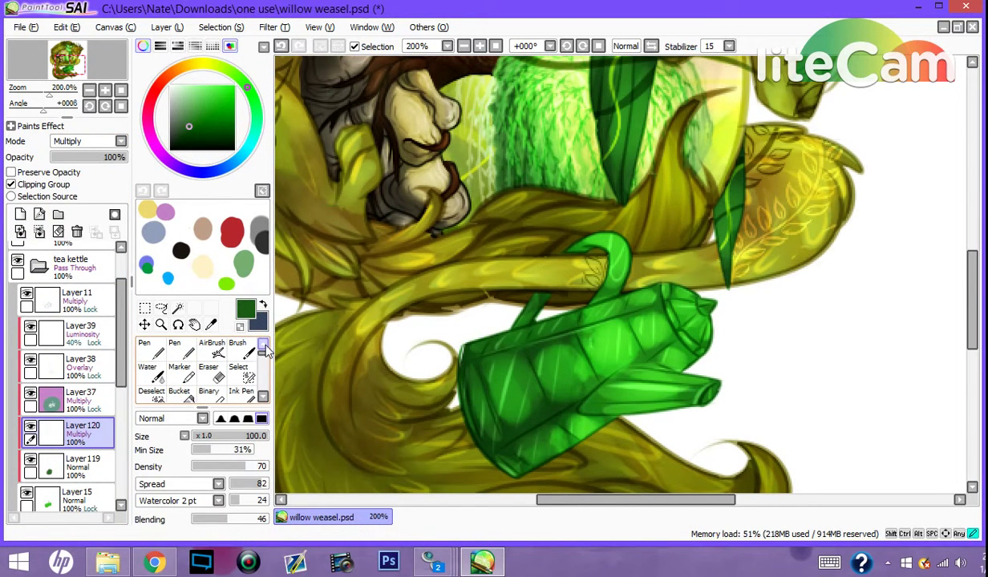
left_click(146, 352)
left_click_drag(225, 437, 196, 437)
left_click_drag(459, 360, 695, 377)
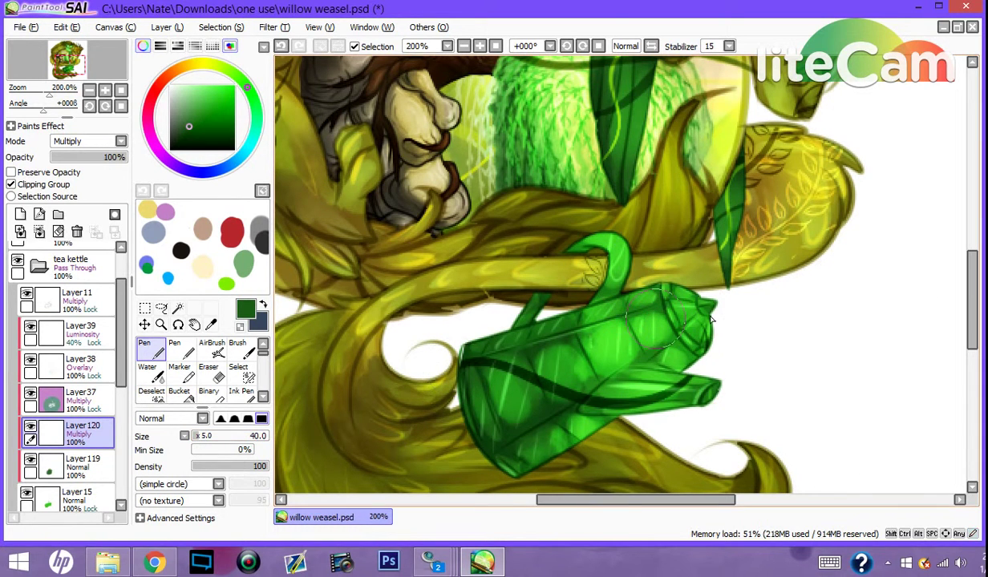
left_click_drag(113, 160, 89, 170)
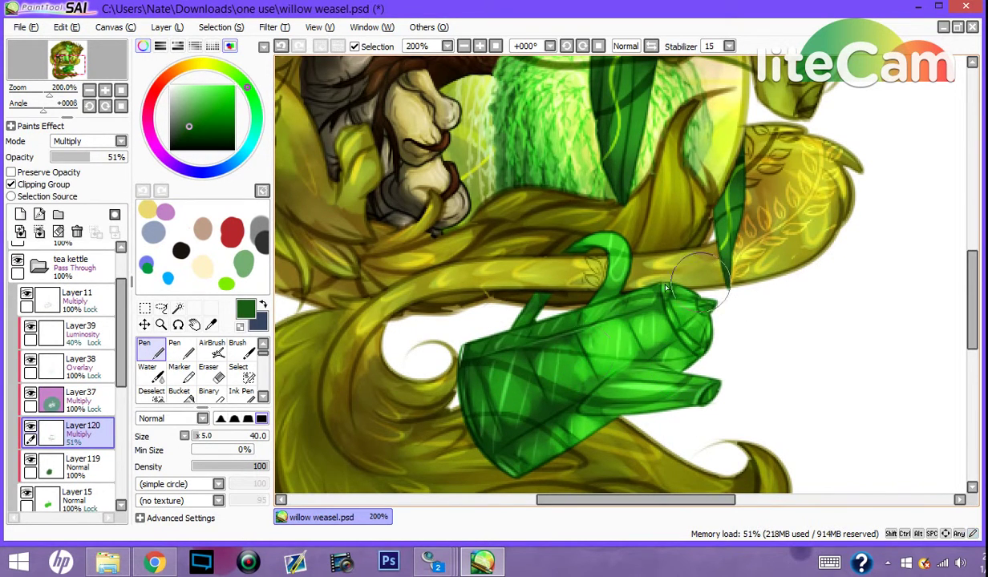
Step: Add a clipped Lumi & Shade layer at 45% opacity above Layer120 and choose pale yellow as the pen colour
left_click(20, 214)
left_click(84, 141)
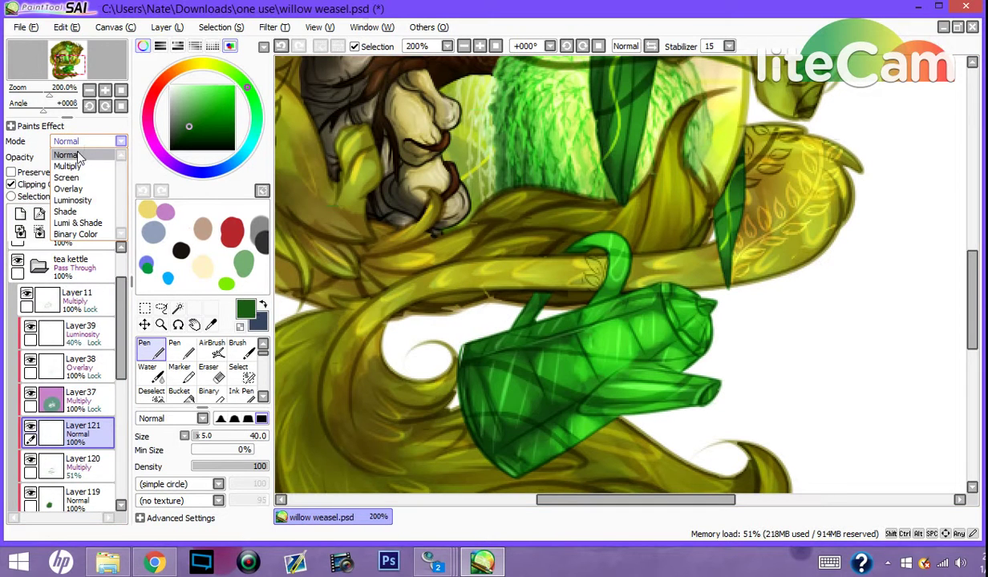
left_click(80, 224)
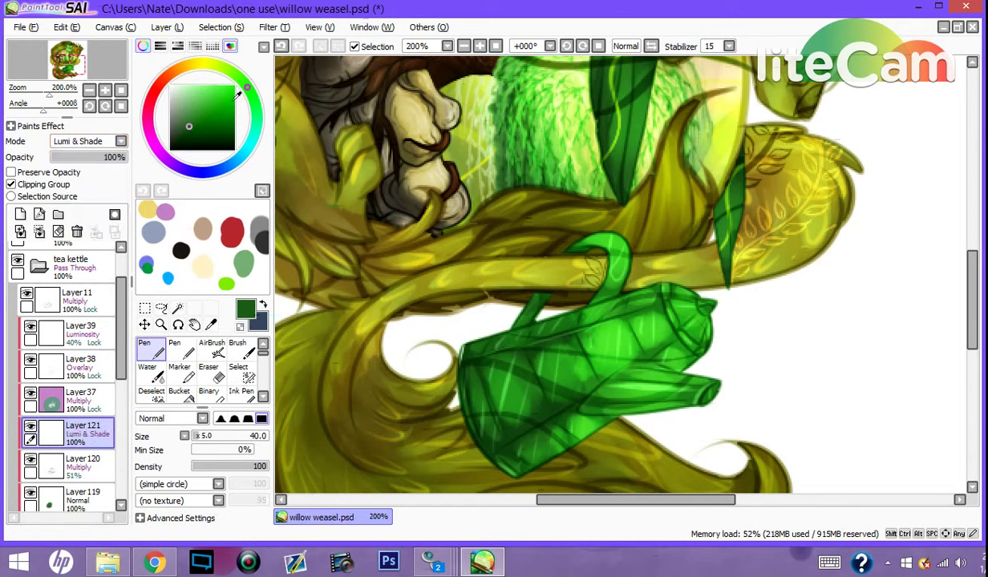
left_click_drag(245, 91, 217, 65)
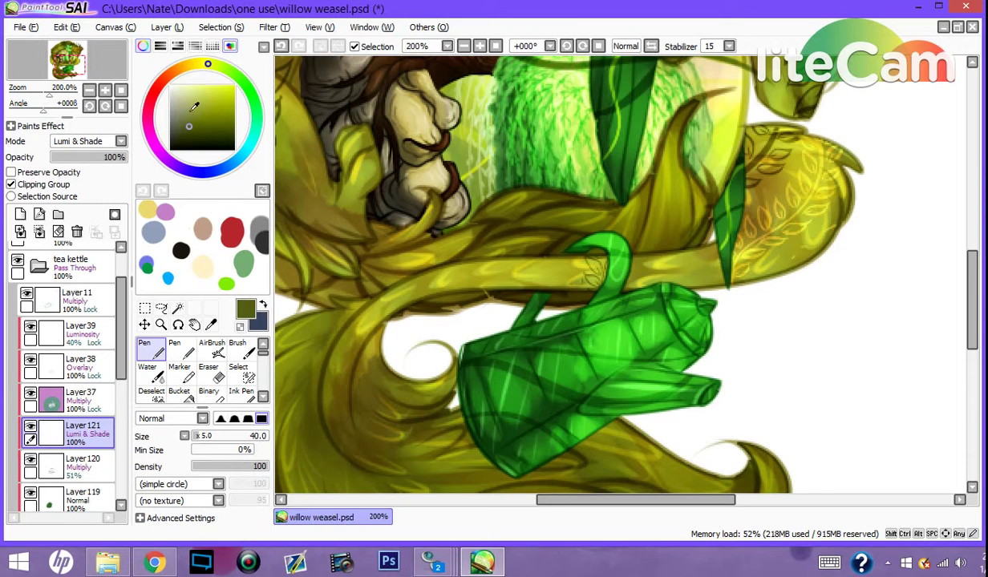
left_click_drag(194, 107, 209, 62)
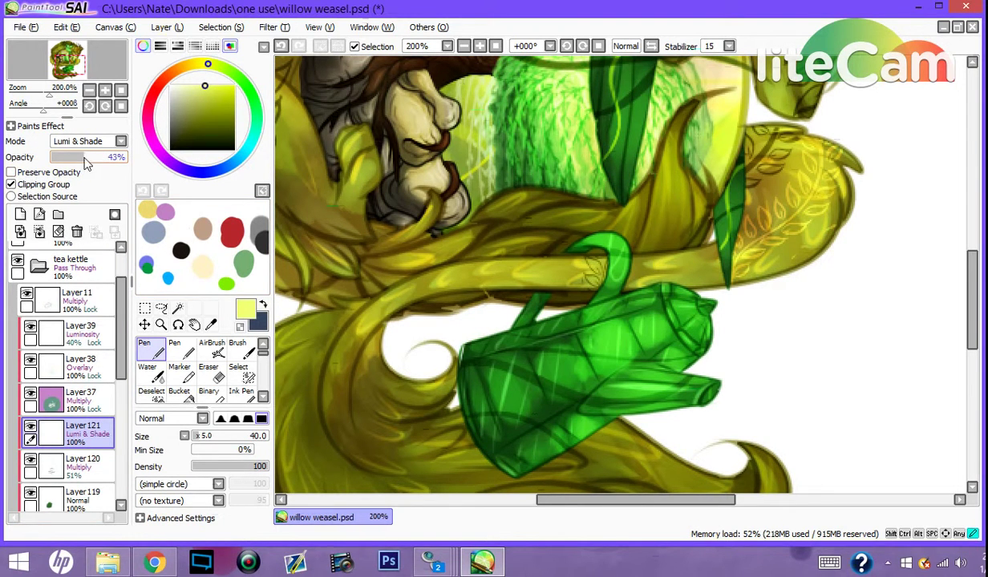
left_click_drag(84, 160, 85, 161)
Step: Paint pale yellow curved stripes across the kettle's body and lower Layer121's opacity to 25%
left_click_drag(460, 385, 579, 403)
left_click_drag(695, 328, 518, 451)
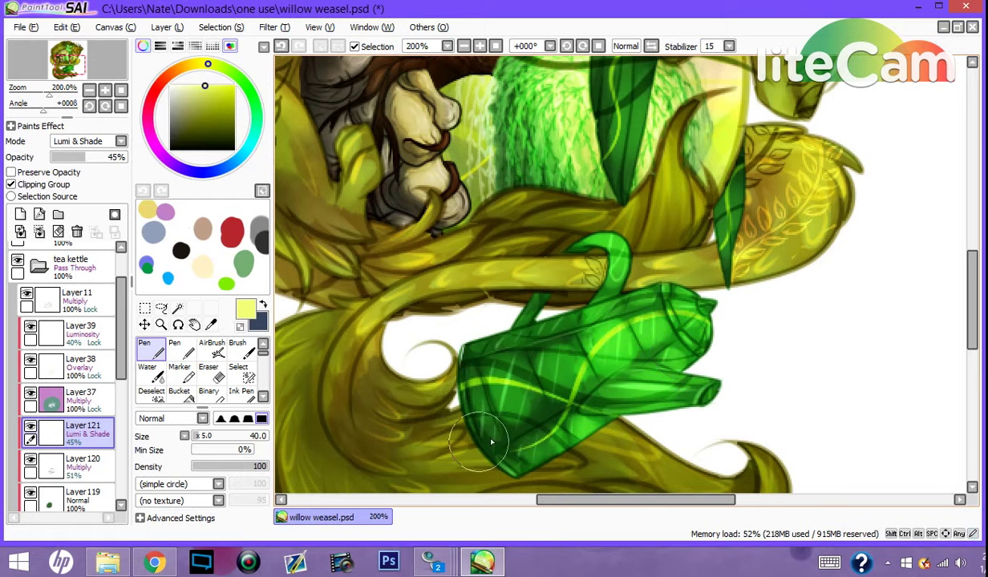
left_click_drag(457, 377, 584, 311)
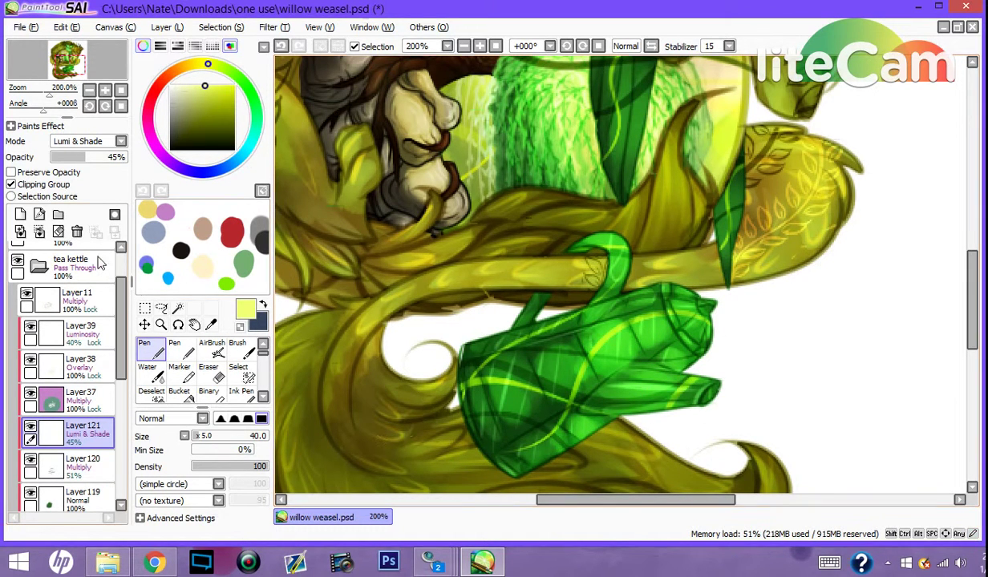
left_click_drag(84, 160, 66, 155)
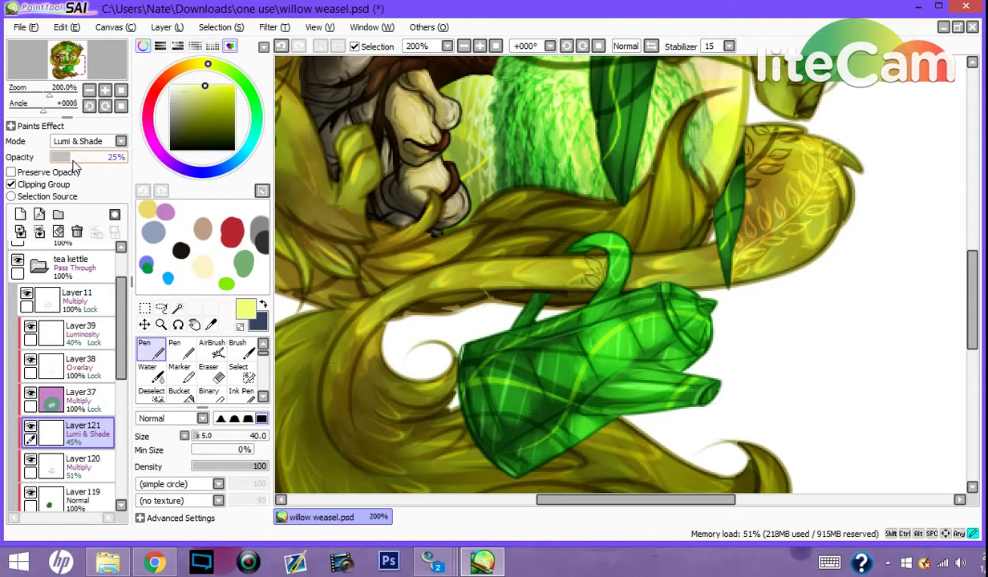
Step: Paint the tea kettle's curved handle with dark green sampled from the artwork on Layer120
scroll(71, 285, "down", 2)
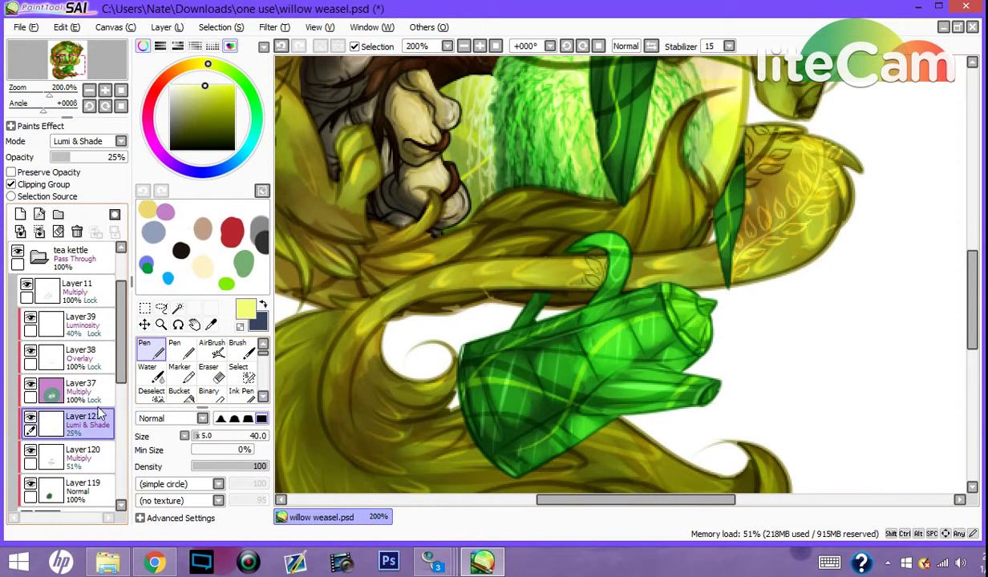
left_click(80, 456)
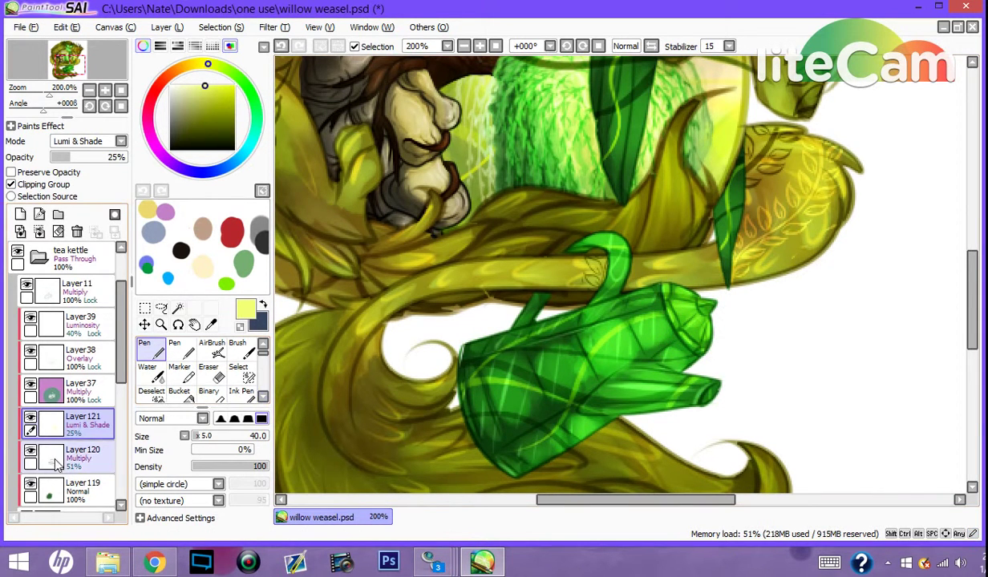
left_click(514, 98, "alt")
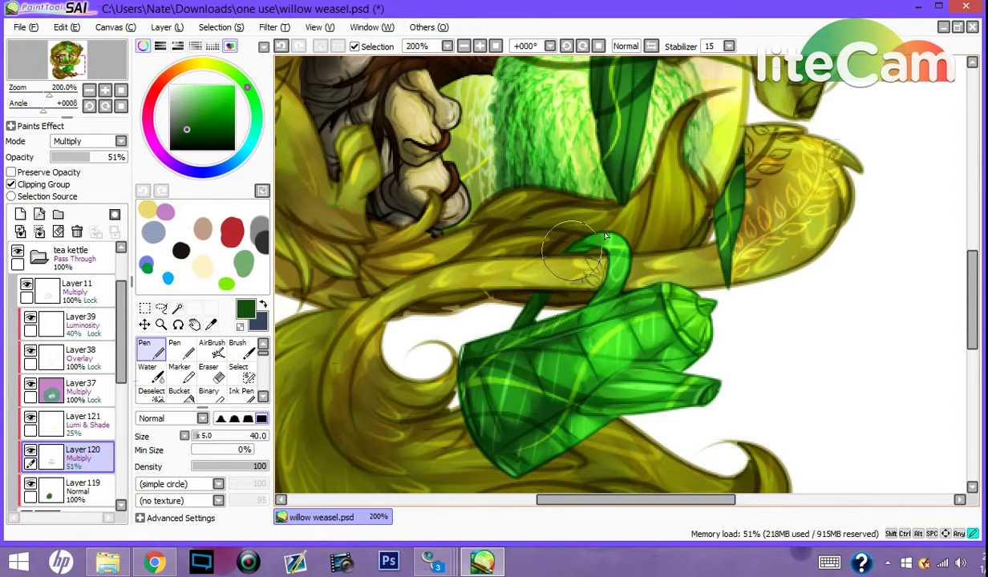
left_click_drag(626, 256, 610, 282)
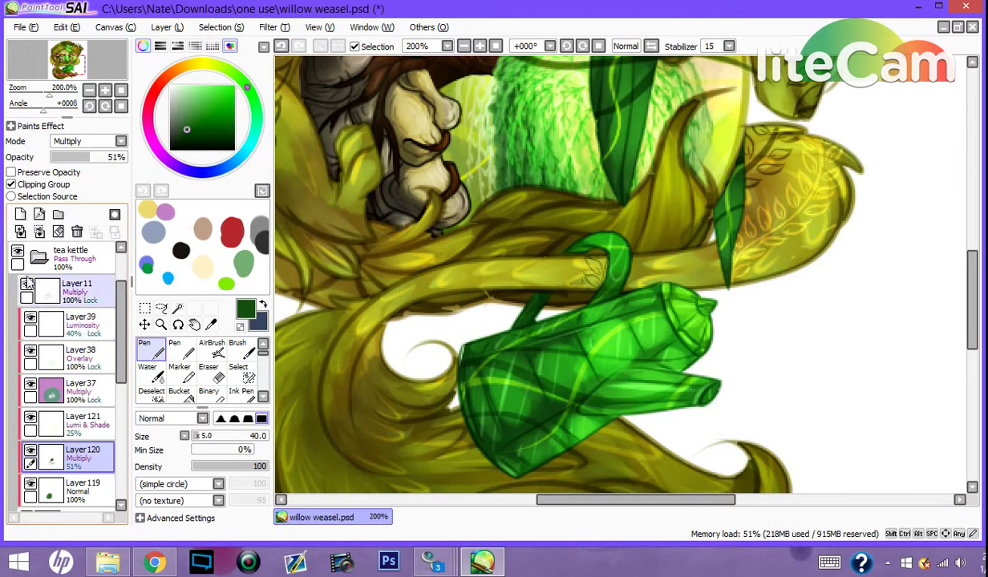
Step: Add a clipped layer above Layer120 and paint dark green over the kettle's handle, spout opening and lid knob
left_click(20, 214)
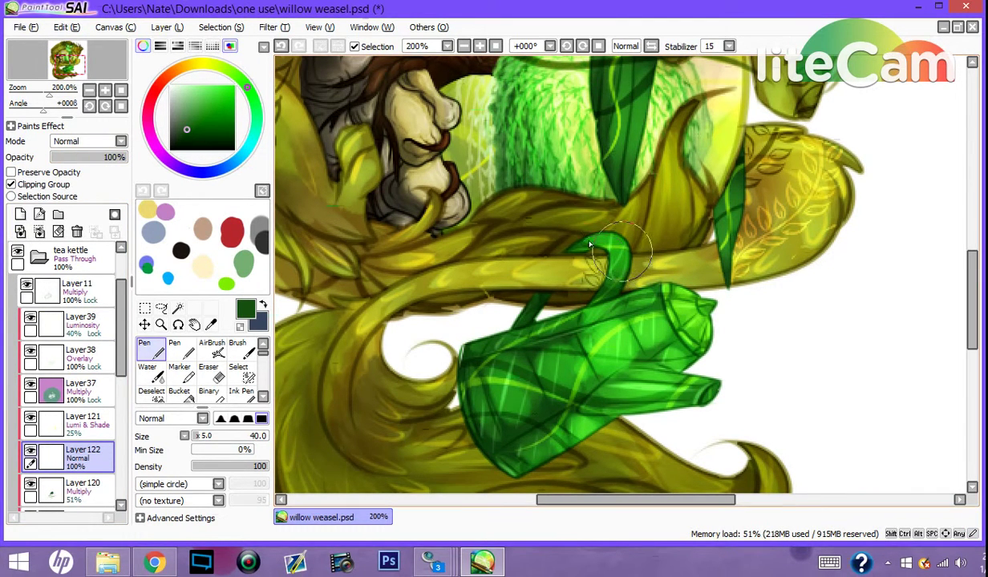
mouse_move(595, 249)
left_mouse_down()
mouse_move(625, 244)
mouse_move(544, 271)
mouse_move(557, 280)
mouse_move(522, 308)
mouse_move(528, 320)
mouse_move(640, 278)
mouse_move(601, 298)
mouse_move(602, 255)
left_mouse_up()
mouse_move(691, 387)
left_mouse_down()
mouse_move(714, 394)
mouse_move(687, 380)
mouse_move(695, 376)
mouse_move(686, 385)
left_mouse_up()
mouse_move(706, 311)
left_mouse_down()
mouse_move(682, 299)
mouse_move(703, 313)
left_mouse_up()
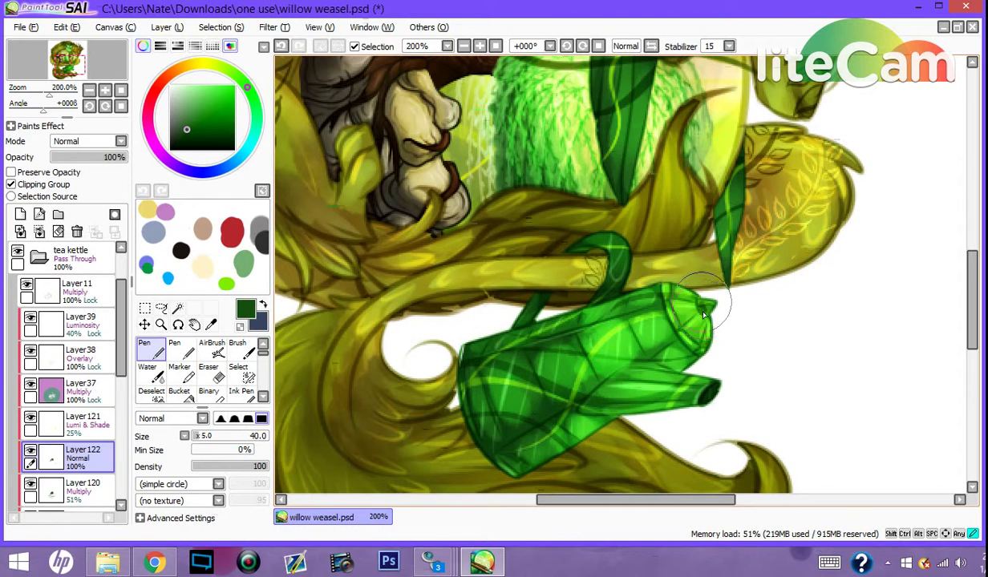
key("ctrl+z")
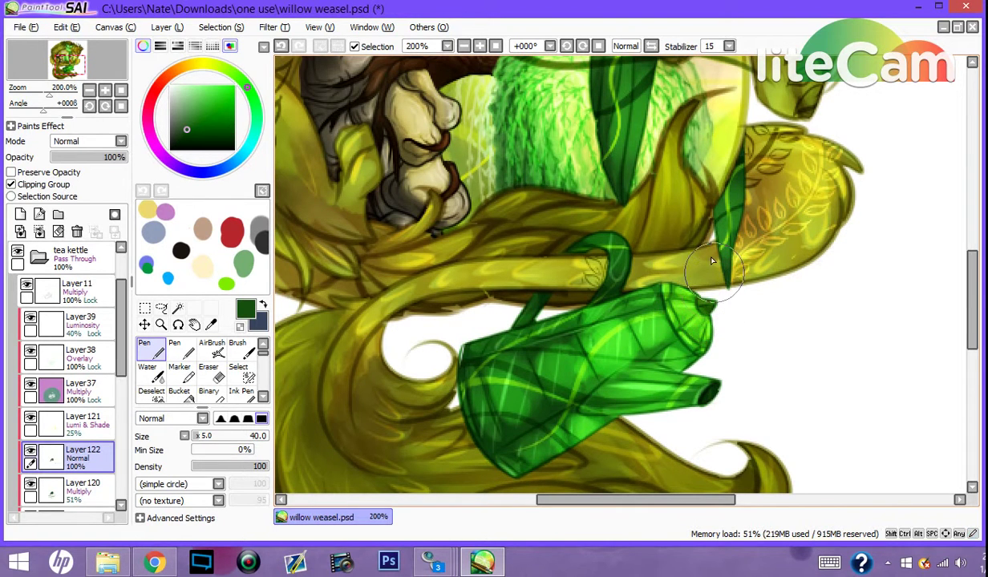
Step: Add a clipped layer above Layer121 and paint the kettle's lid and spout light yellow-green
left_click(65, 427)
left_click(20, 214)
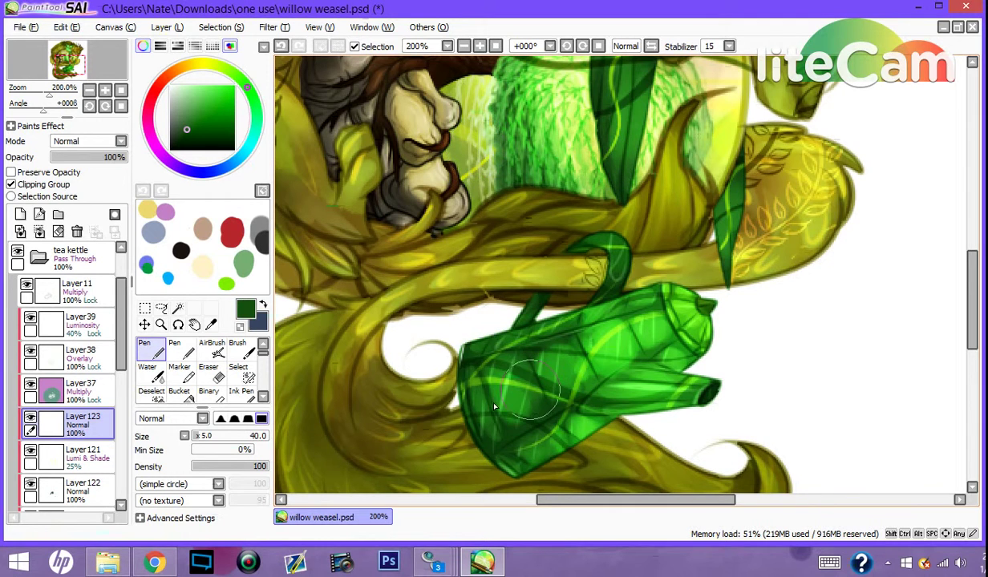
left_click(481, 365, "alt")
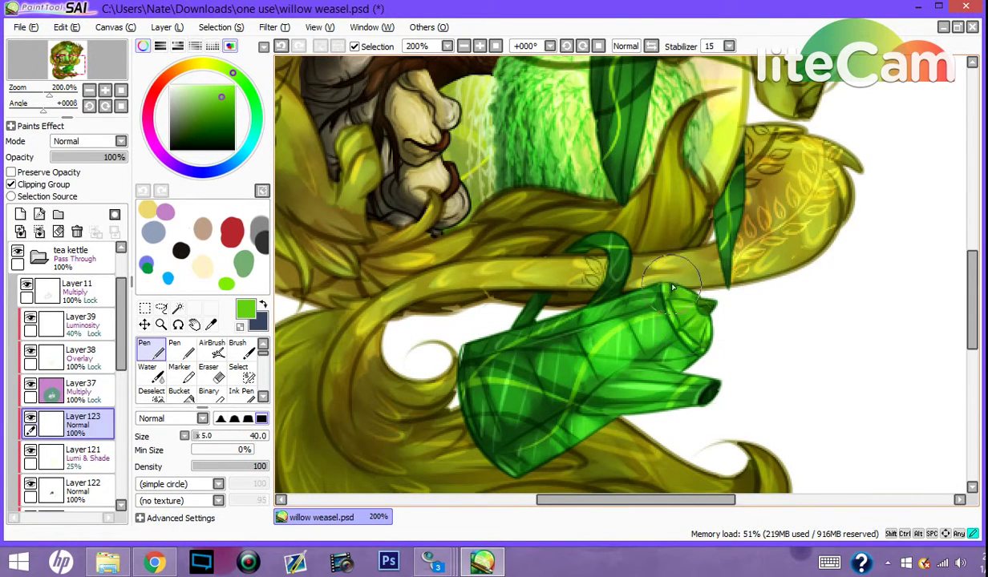
left_click(225, 64)
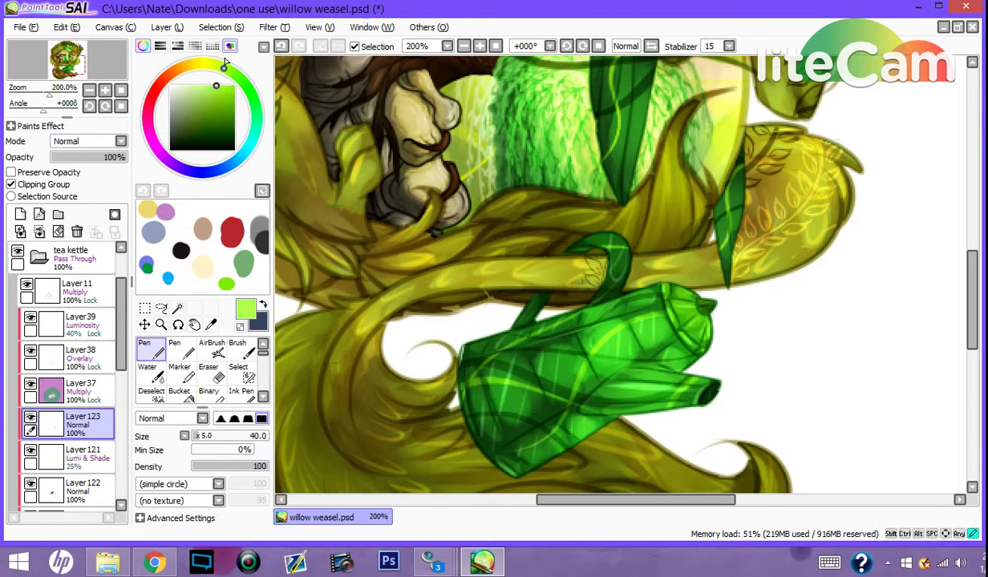
mouse_move(676, 294)
left_mouse_down()
mouse_move(683, 327)
mouse_move(669, 285)
mouse_move(691, 319)
mouse_move(687, 298)
mouse_move(692, 341)
left_mouse_up()
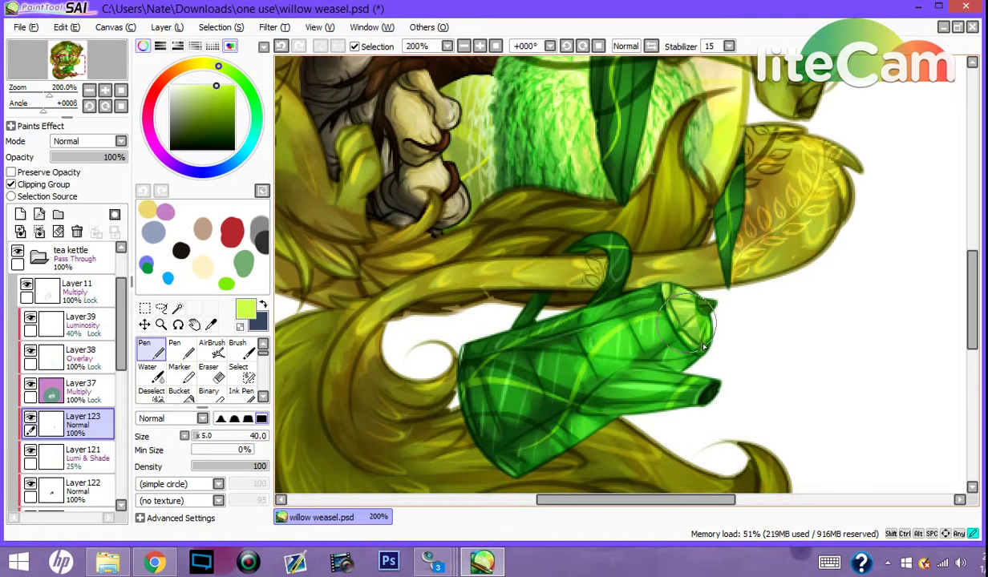
left_click_drag(692, 305, 709, 324)
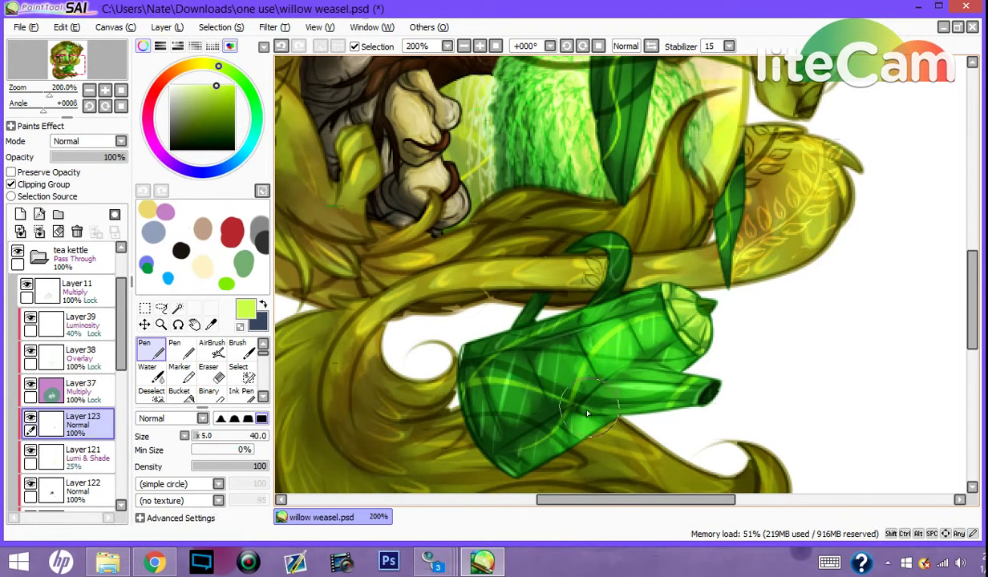
left_click_drag(588, 414, 589, 413)
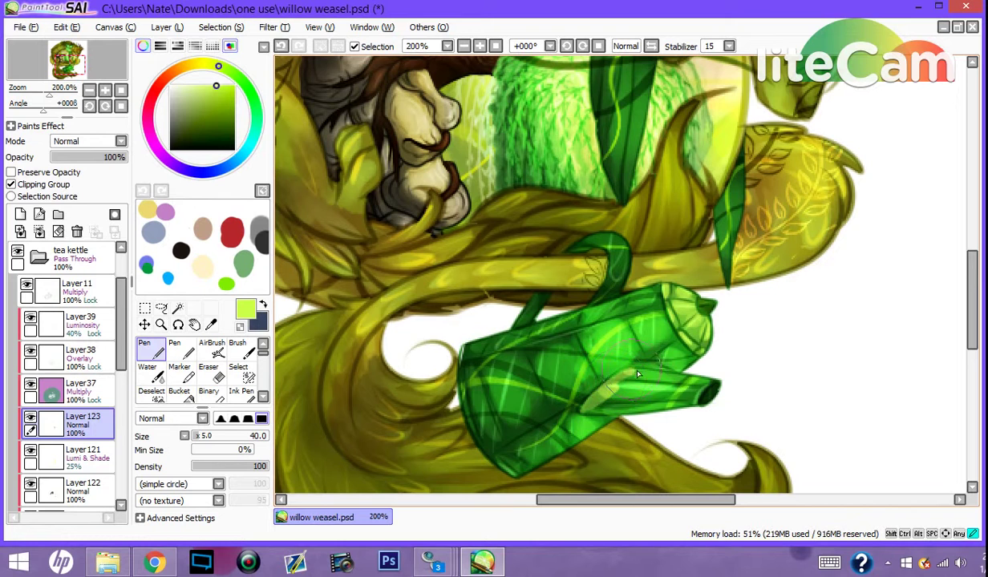
mouse_move(701, 390)
left_mouse_down()
mouse_move(659, 403)
mouse_move(659, 389)
mouse_move(627, 394)
mouse_move(633, 384)
mouse_move(574, 398)
left_mouse_up()
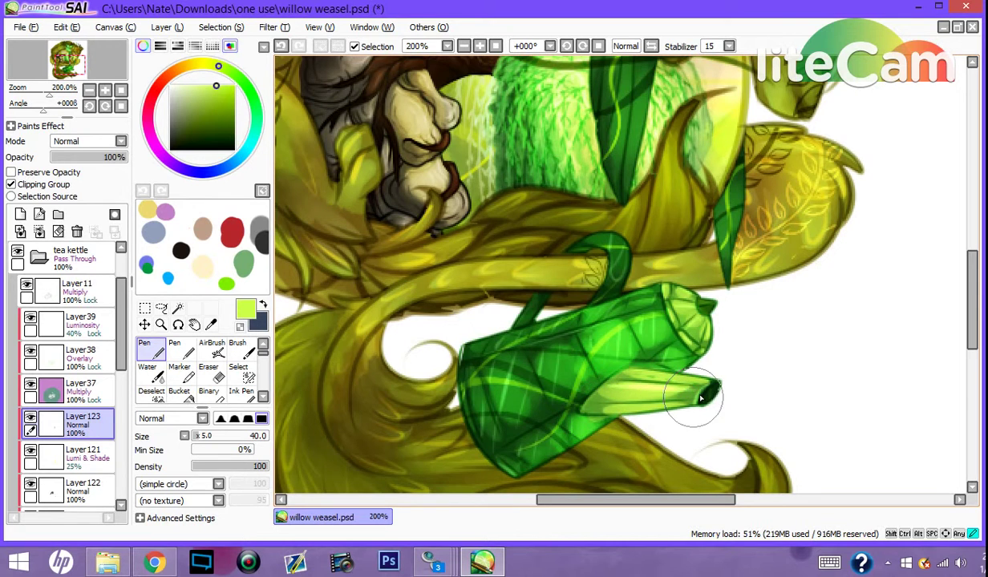
Step: Move Layer123 and Layer122 below Layer120, keeping Layer122 above Layer123
mouse_move(80, 423)
left_mouse_down()
mouse_move(85, 537)
mouse_move(87, 434)
left_mouse_up()
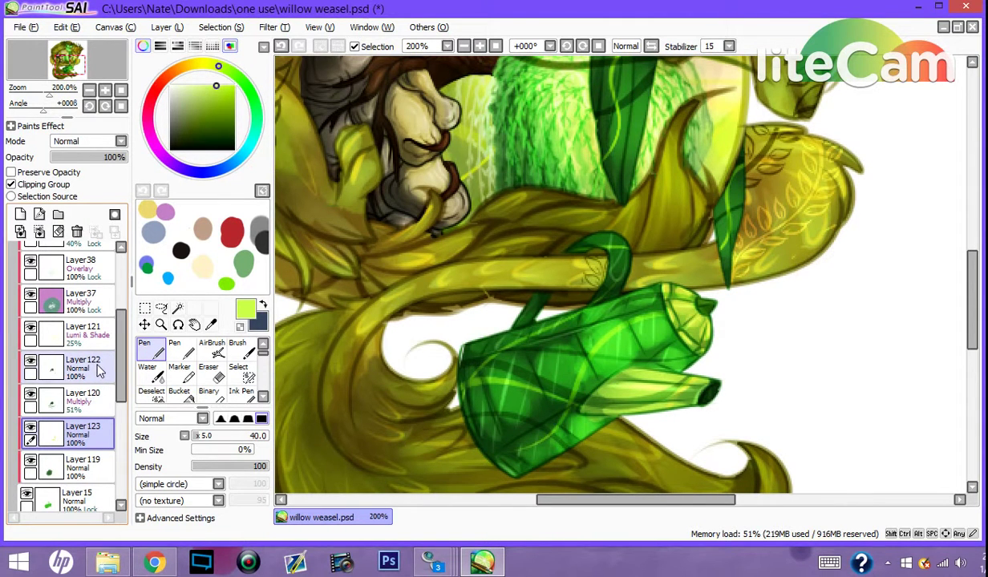
left_click_drag(99, 369, 92, 393)
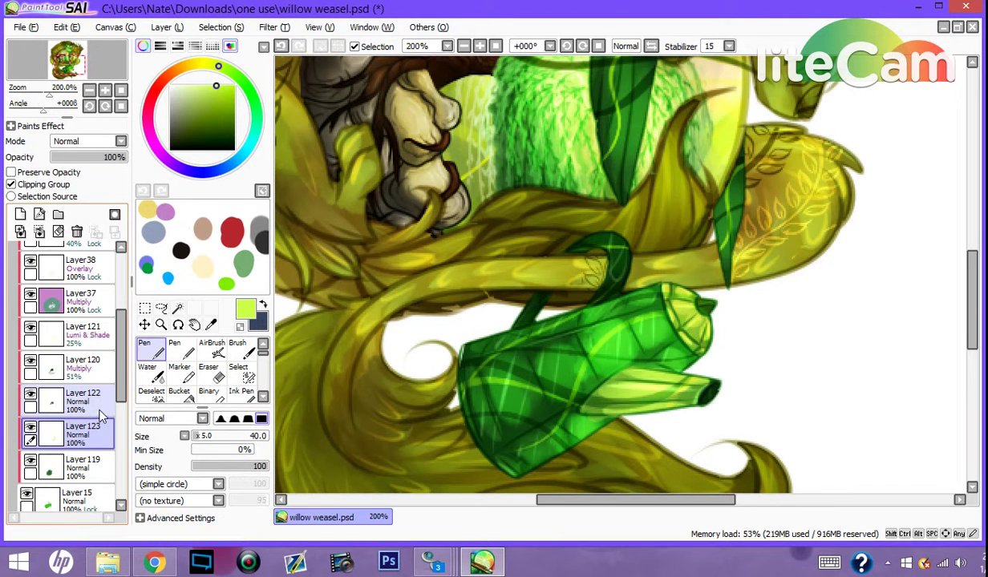
Step: Expand the Tea folder, preserve Layer14's opacity, and paint the tea droplets with bright green sampled from the shirt
scroll(118, 327, "up", 10)
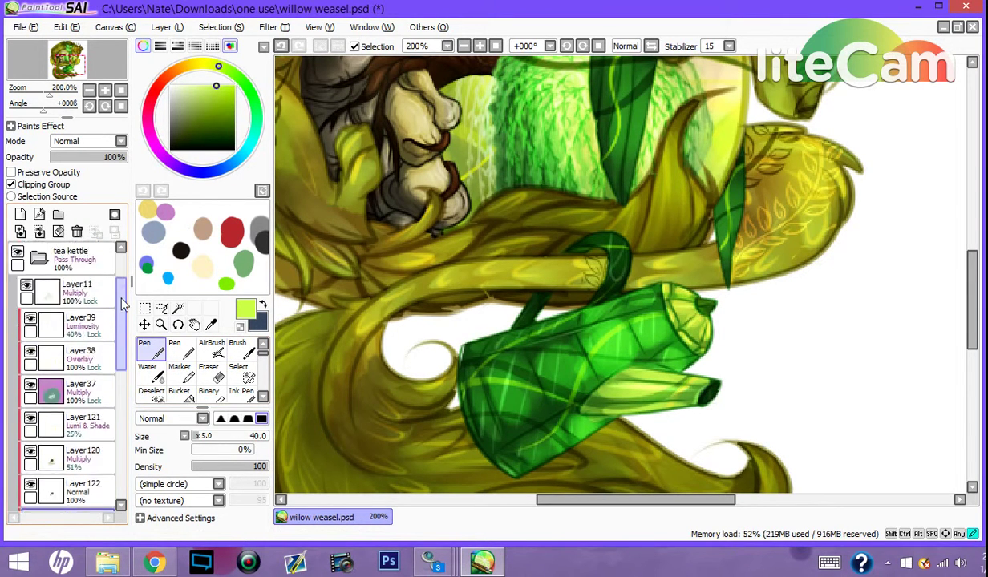
left_click(39, 286)
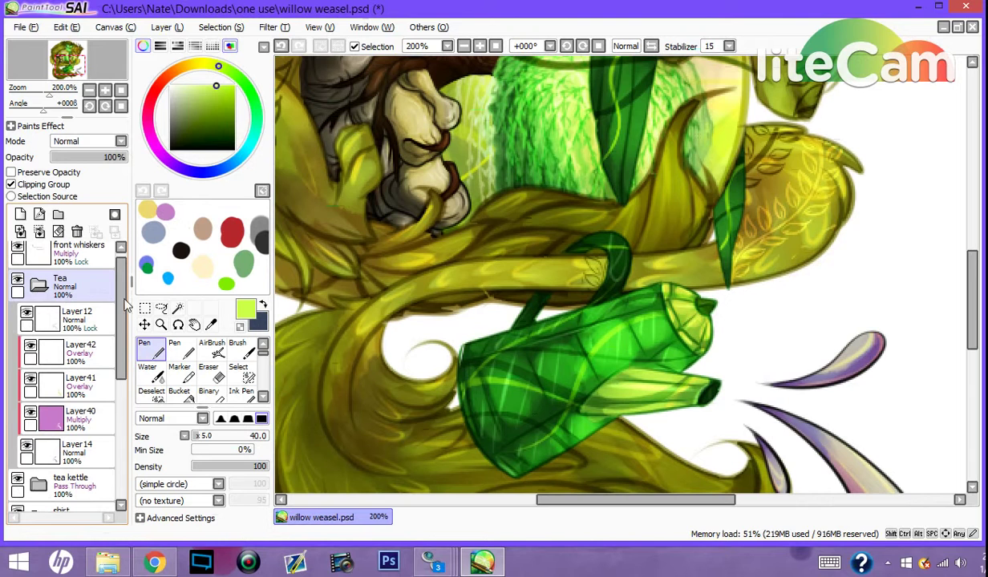
left_click(523, 108, "alt")
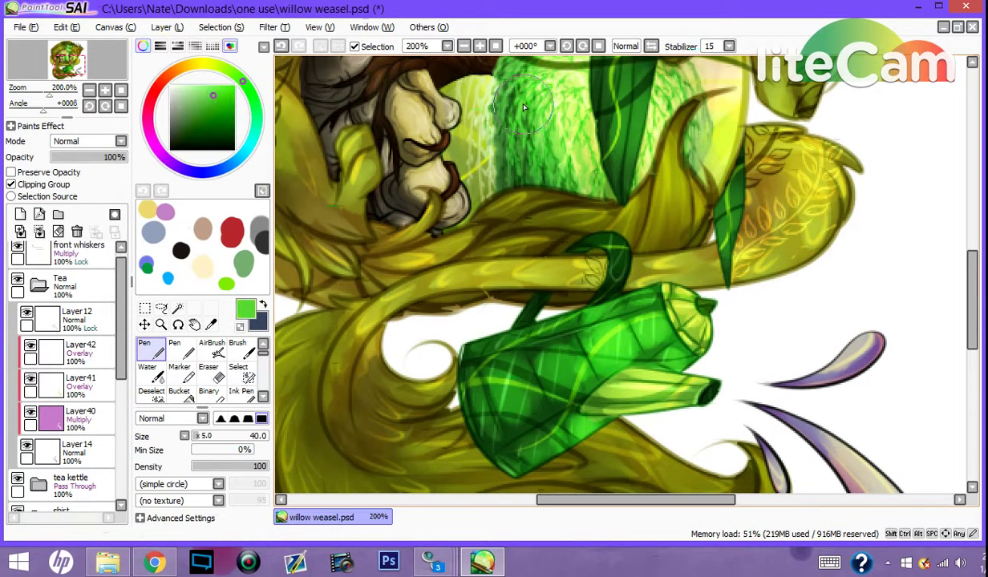
left_click(76, 449)
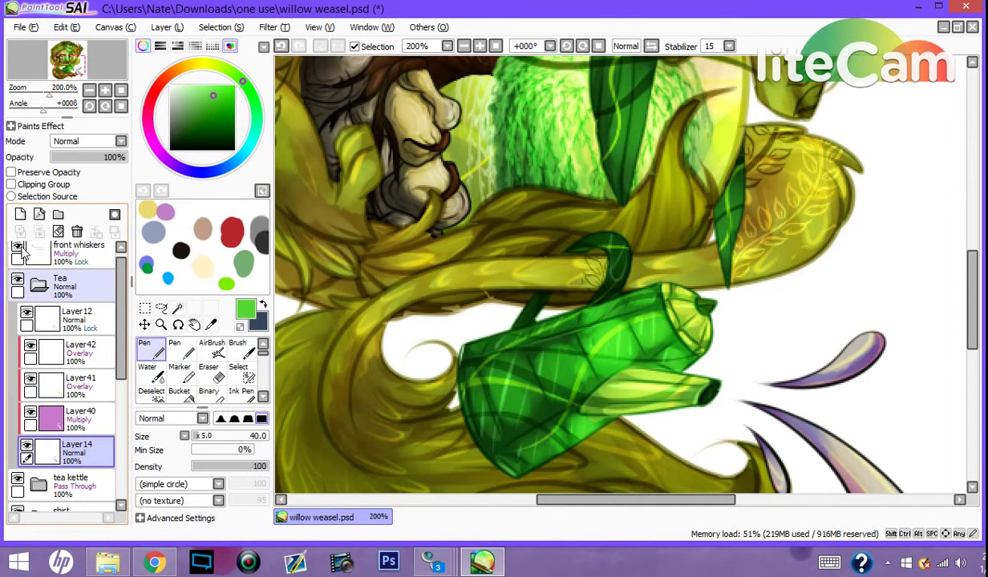
left_click(11, 184)
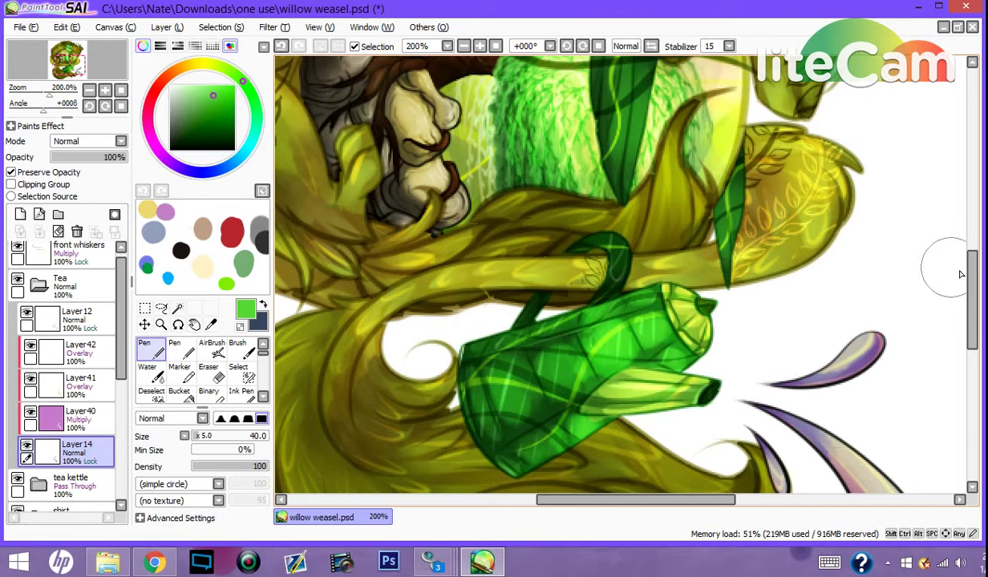
scroll(946, 297, "down", 4)
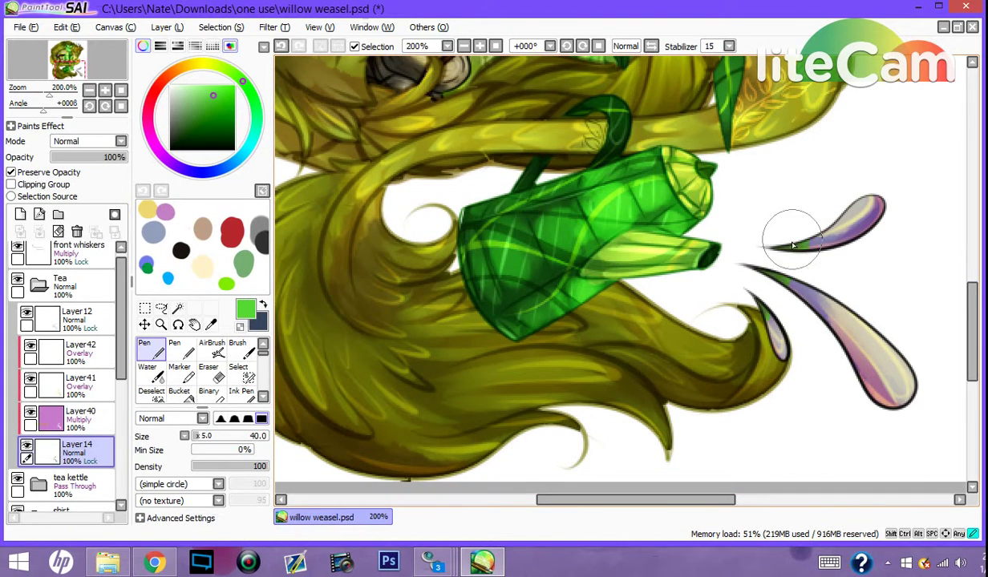
mouse_move(790, 345)
left_mouse_down()
mouse_move(826, 386)
mouse_move(868, 316)
mouse_move(852, 407)
left_mouse_up()
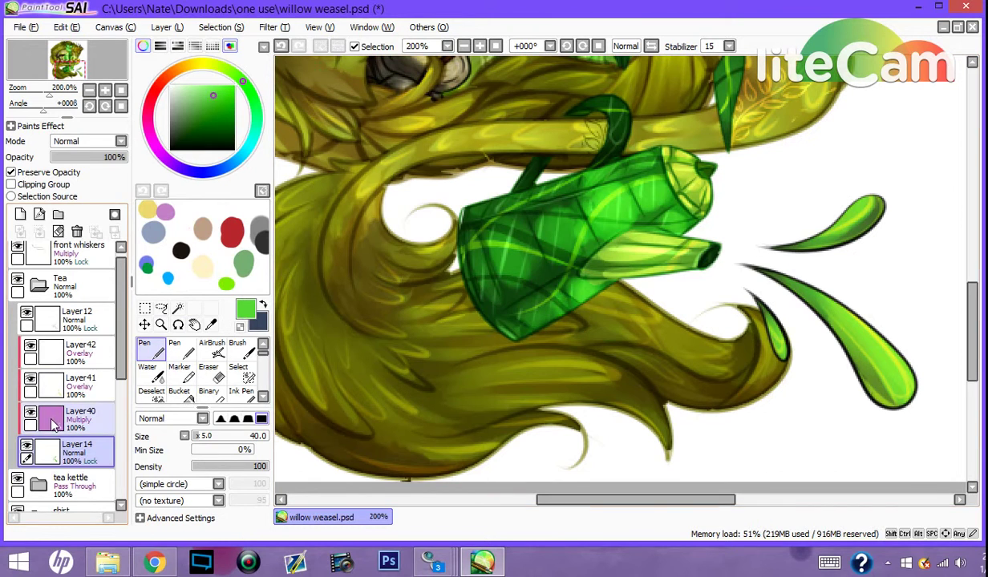
Step: Preserve opacity on Layer40, Layer41 and Layer42, and recolour the droplets' shading muted green and their highlights pale yellow
left_click(76, 414)
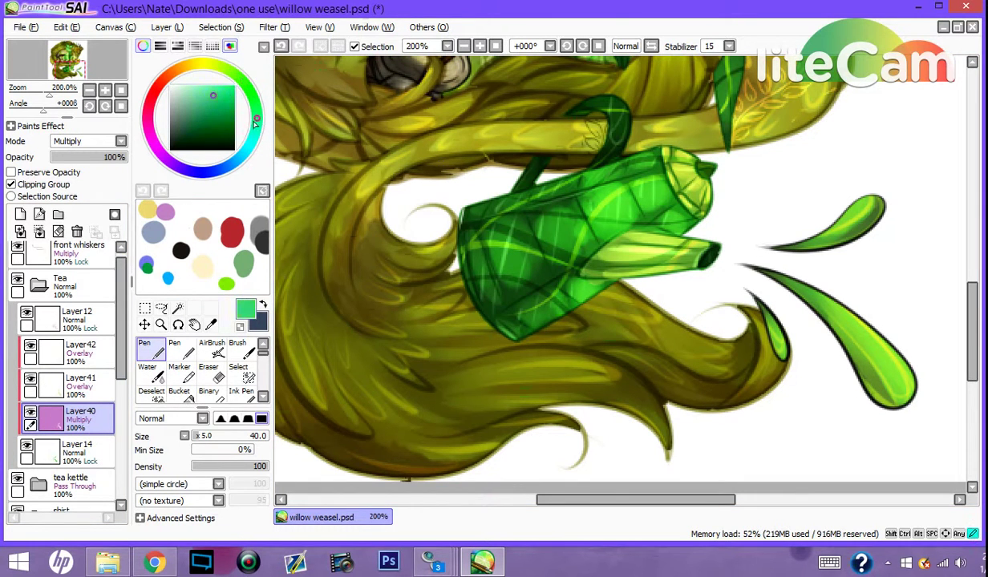
left_click(24, 173)
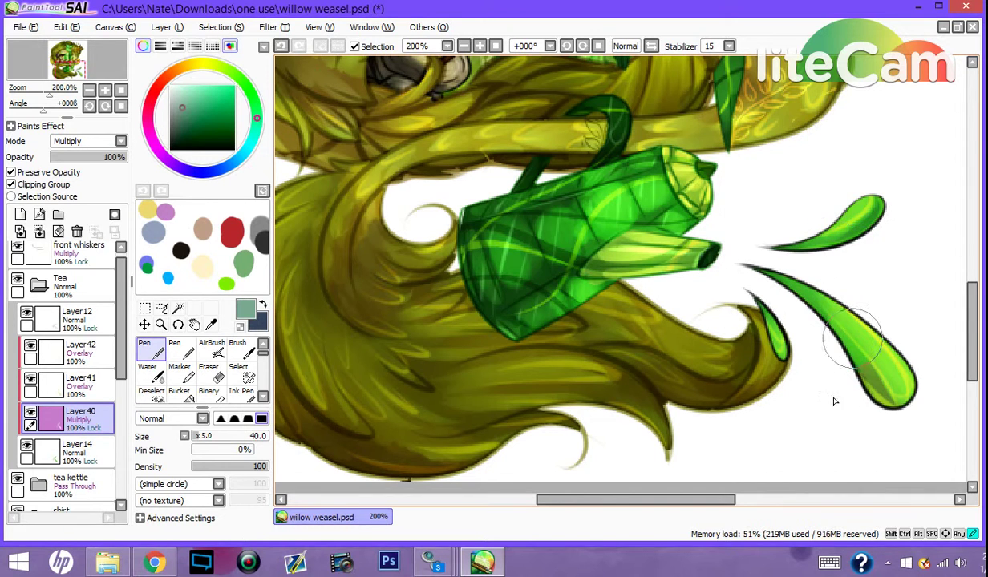
left_click(50, 388)
left_click(12, 172)
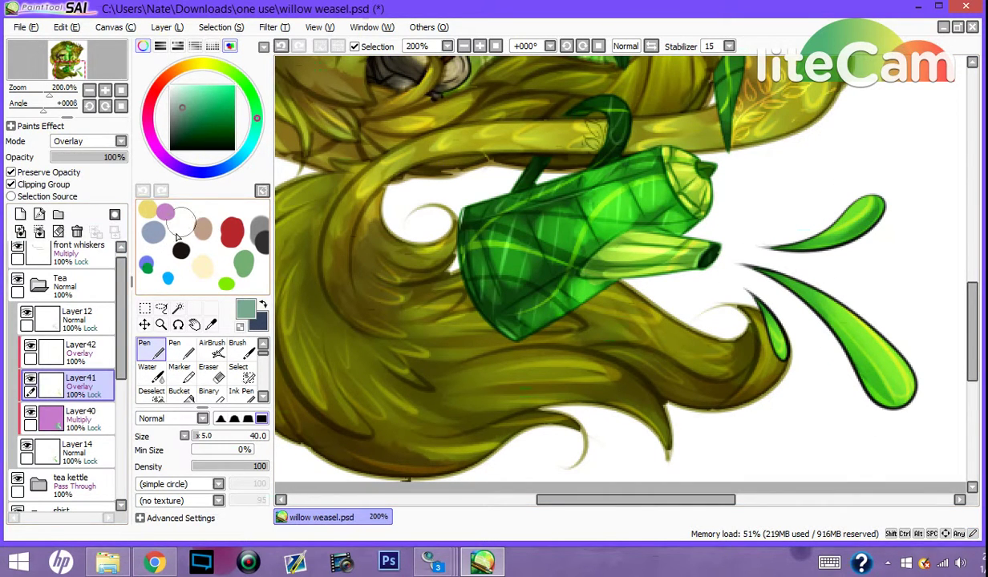
left_click(148, 210)
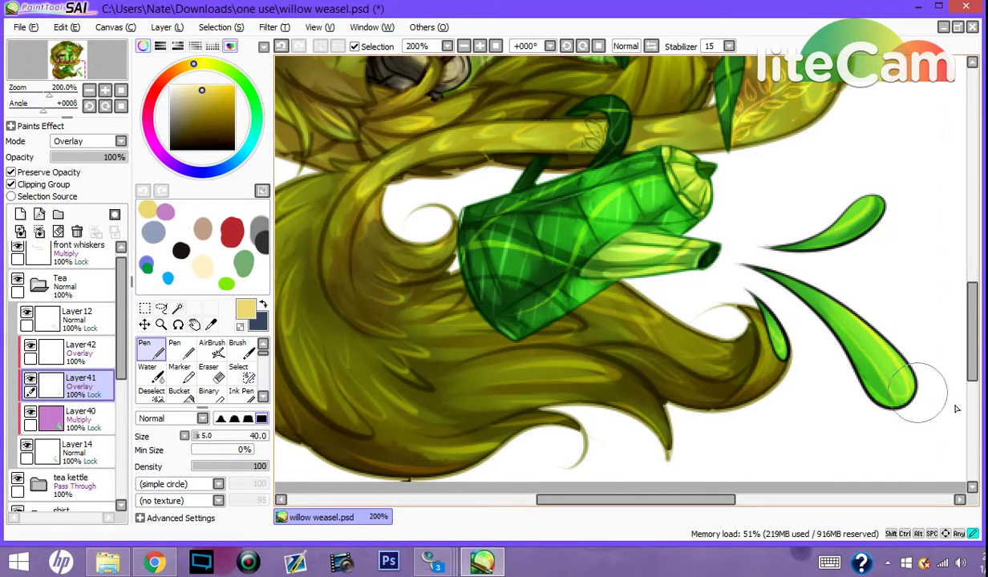
left_click(89, 356)
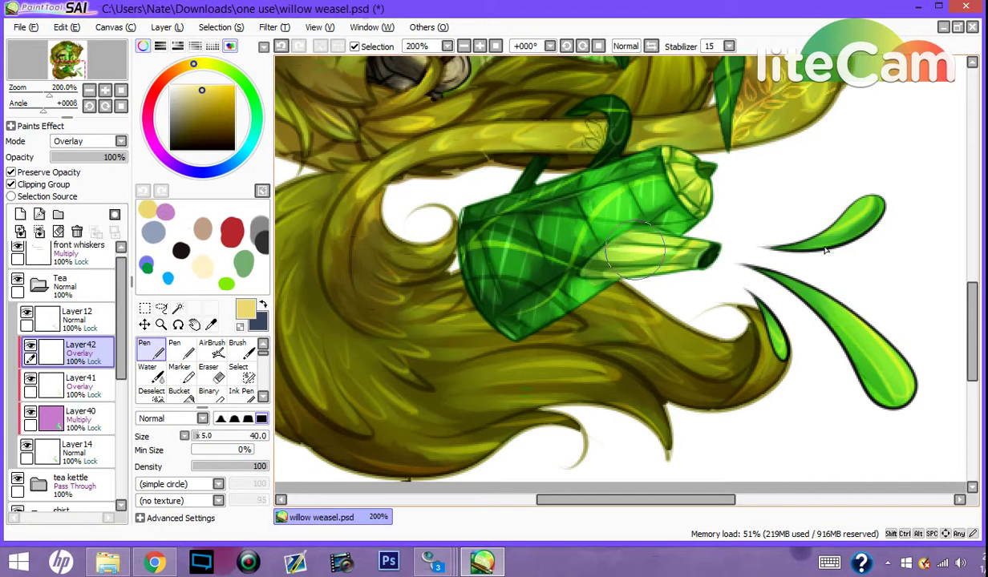
Step: Set Layer12 to Multiply with its opacity preserved and repaint the droplets' outlines in medium green
left_click(53, 322)
left_click(78, 142)
left_click(69, 166)
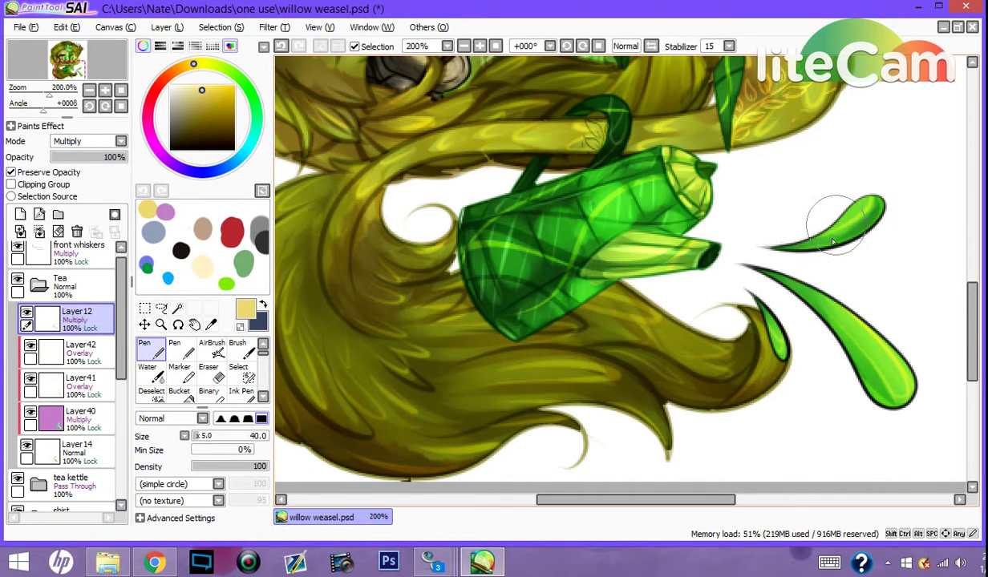
left_click(865, 228, "alt")
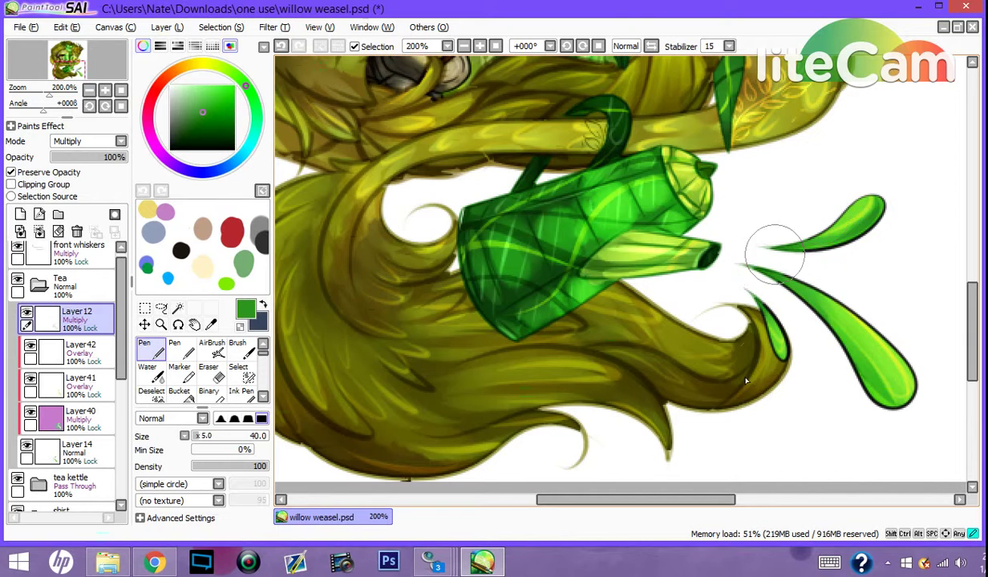
left_click_drag(818, 252, 910, 375)
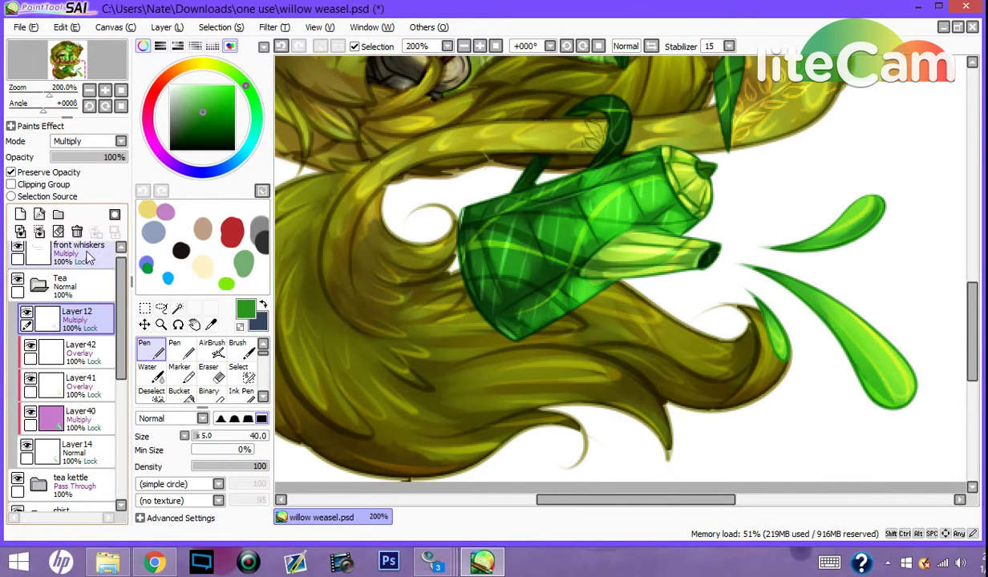
Step: Set the Tea folder's blending mode to Pass Through
left_click(60, 285)
left_click(81, 141)
left_click(77, 153)
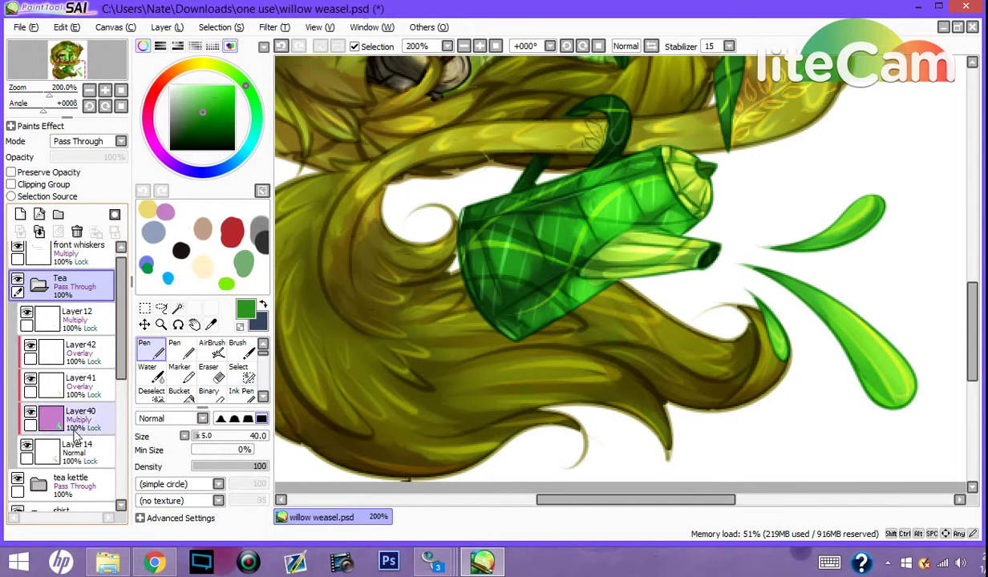
Step: Add a new layer directly above Layer14 in the Tea folder and make it a clipping group
left_click(38, 453)
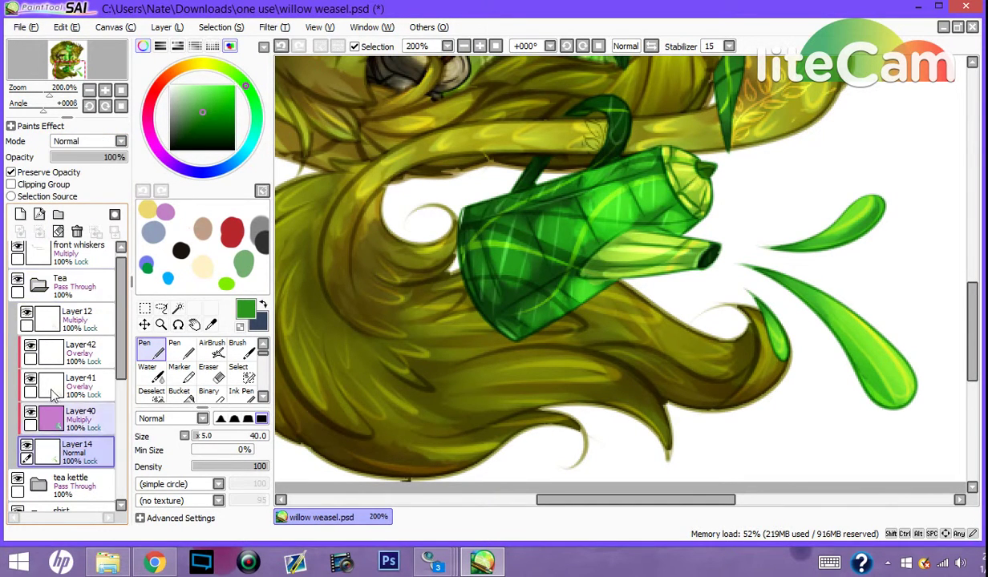
left_click(20, 214)
left_click(24, 184)
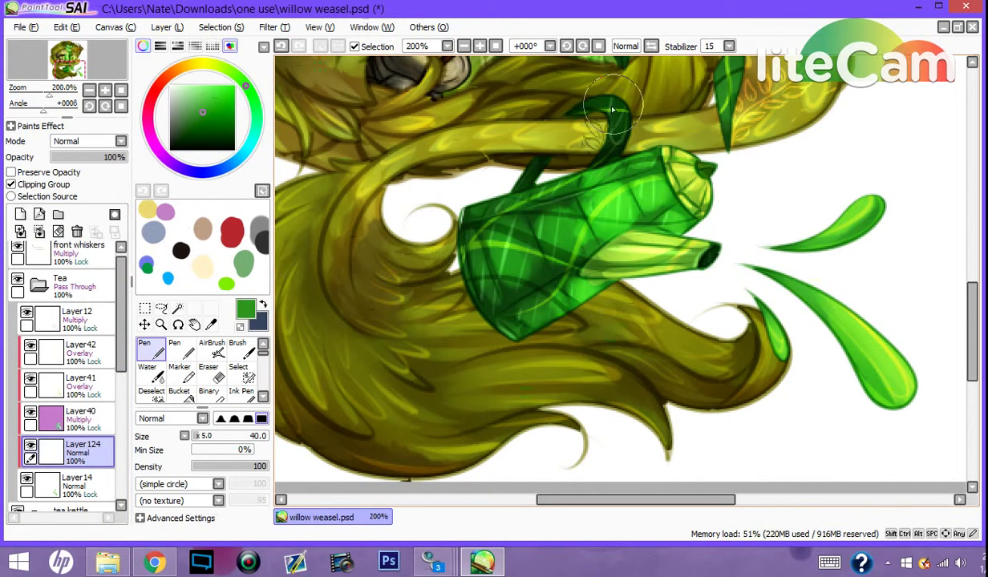
Step: Shade the narrow ends of the tea droplets with the Clouds brush in dark green sampled from the kettle handle, and collapse the Tea folder
right_click(602, 106)
left_click(264, 396)
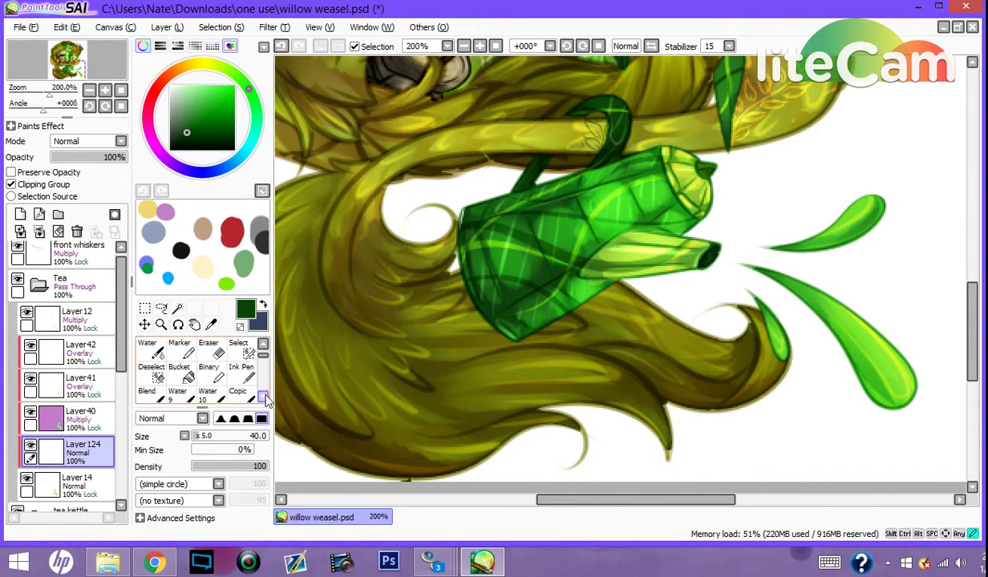
scroll(266, 401, "down", 2)
left_click(263, 397)
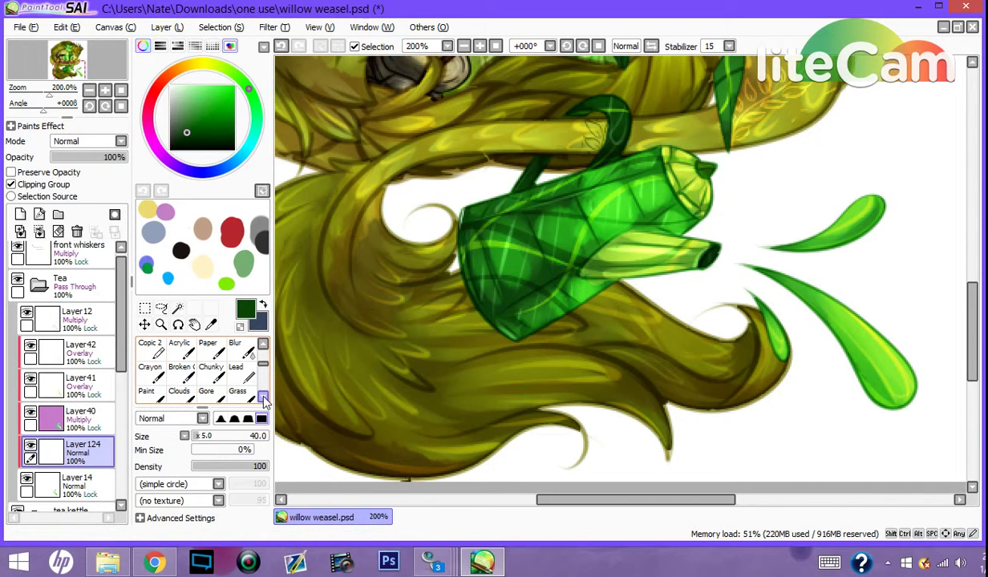
left_click(178, 393)
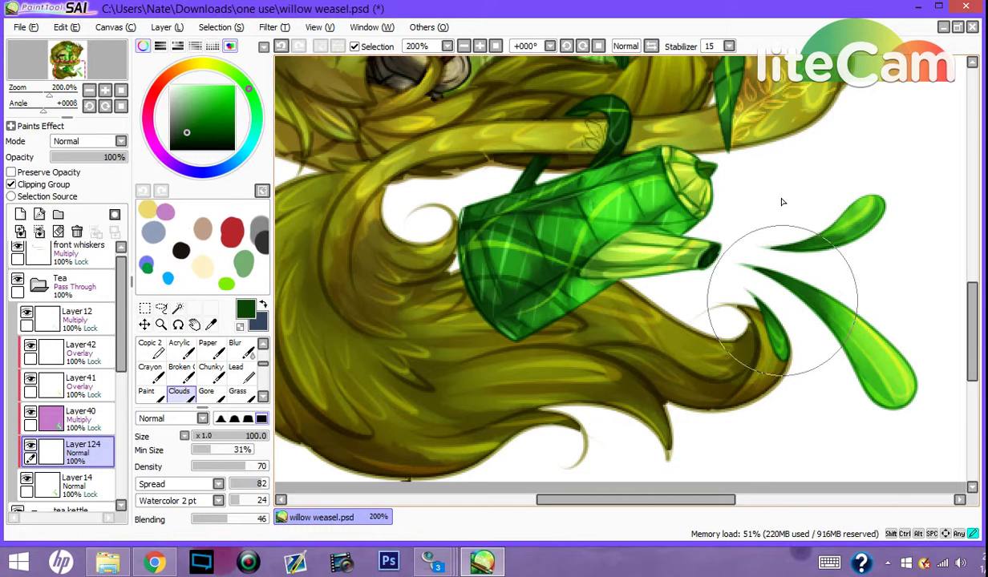
left_click(99, 335)
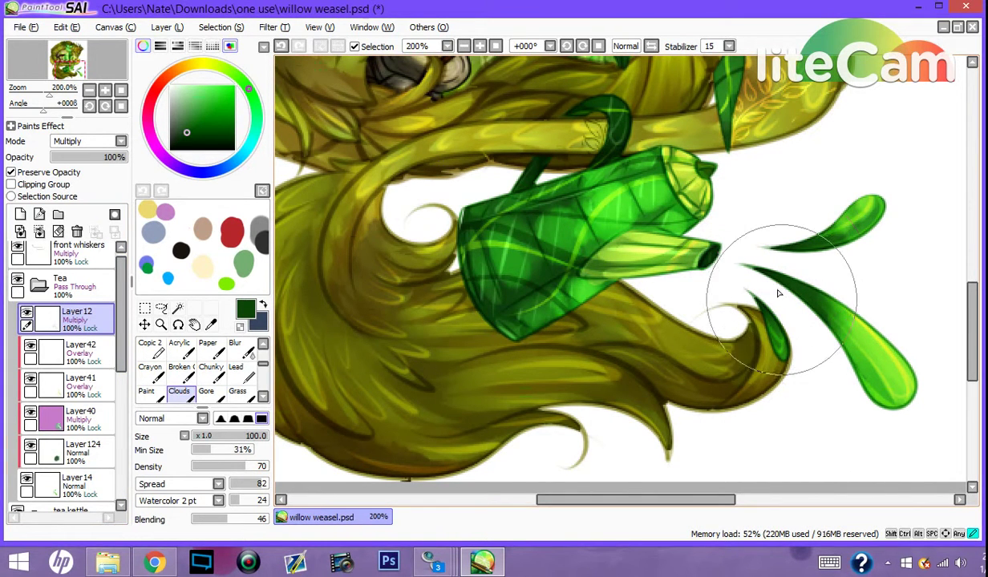
left_click(40, 288)
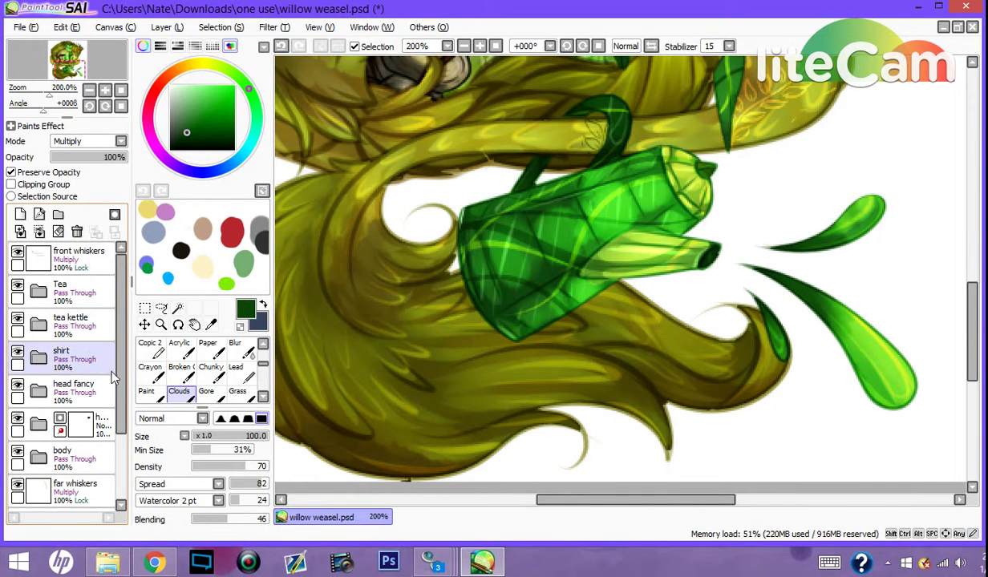
Step: Examine the whole recoloured artwork at 50% zoom
scroll(113, 377, "down", 2)
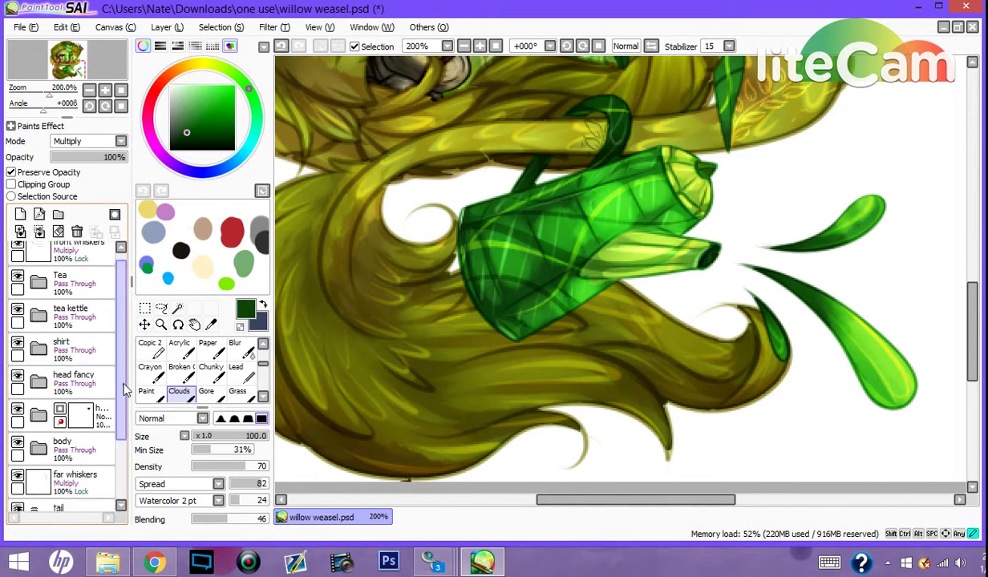
left_click(463, 46)
left_click(463, 45)
left_click(463, 46)
left_click(463, 45)
left_click(464, 46)
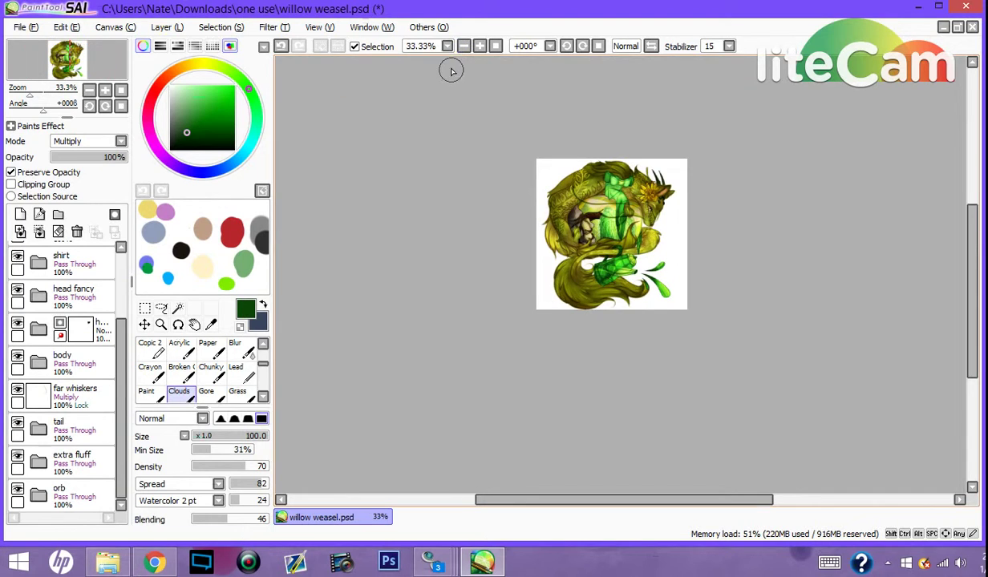
left_click(480, 46)
left_click(480, 46)
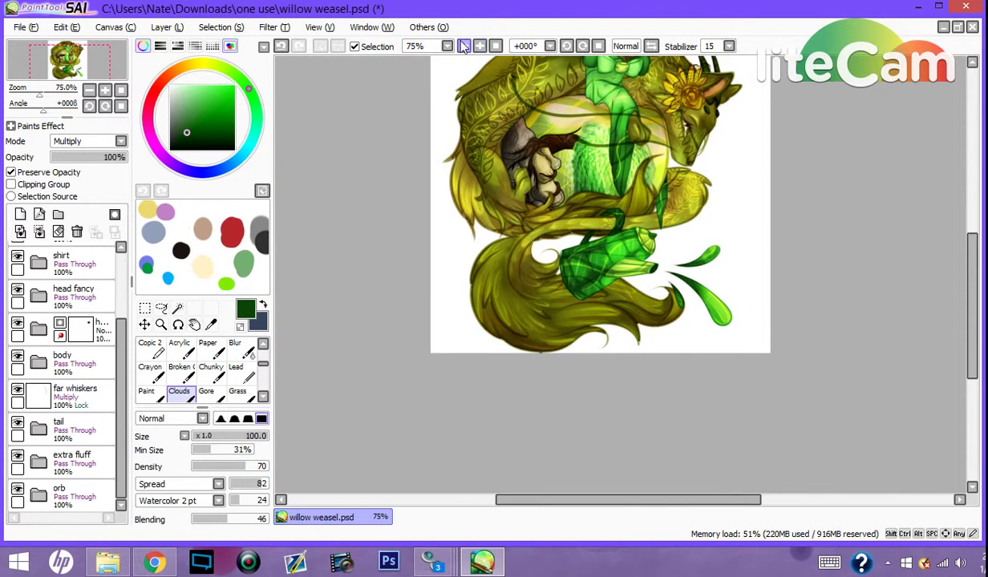
left_click(464, 46)
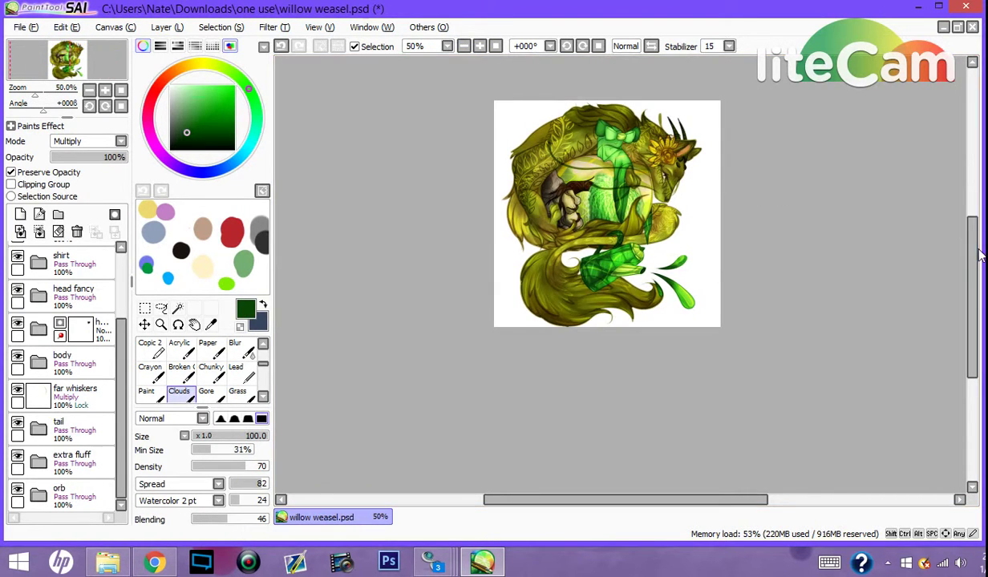
scroll(963, 250, "up", 2)
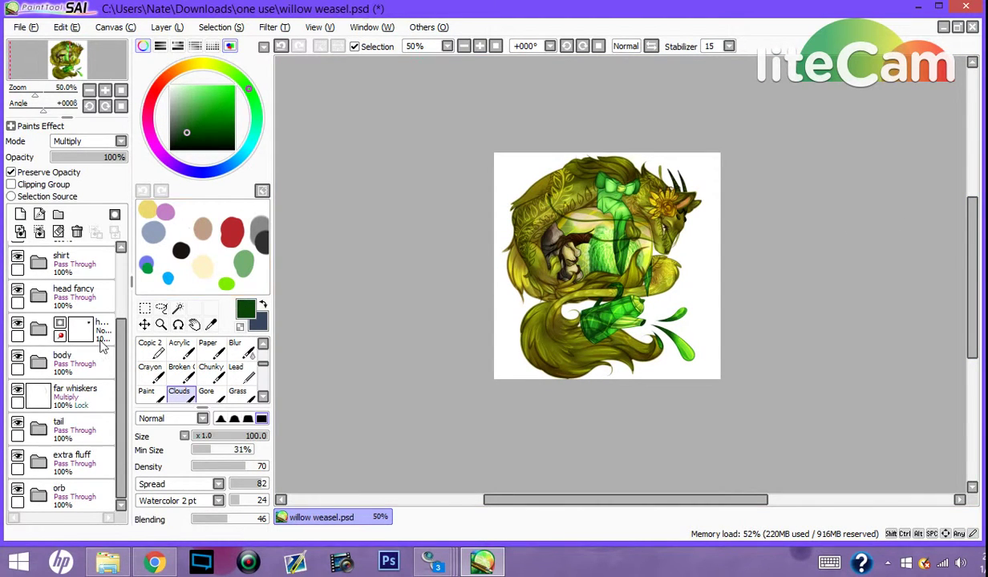
Step: Select the body folder and save the recoloured artwork under its current file name
left_click_drag(121, 339, 121, 359)
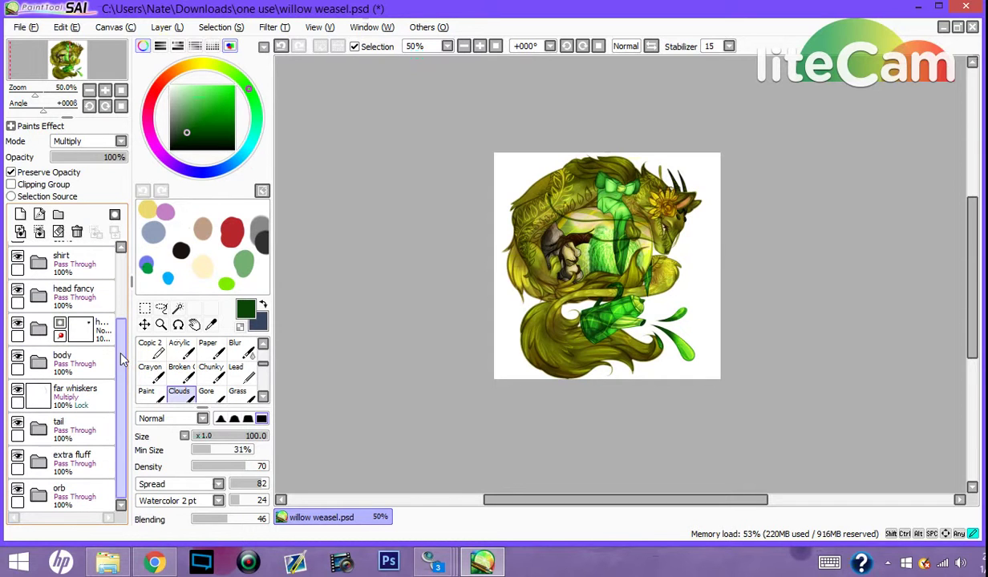
left_click(84, 361)
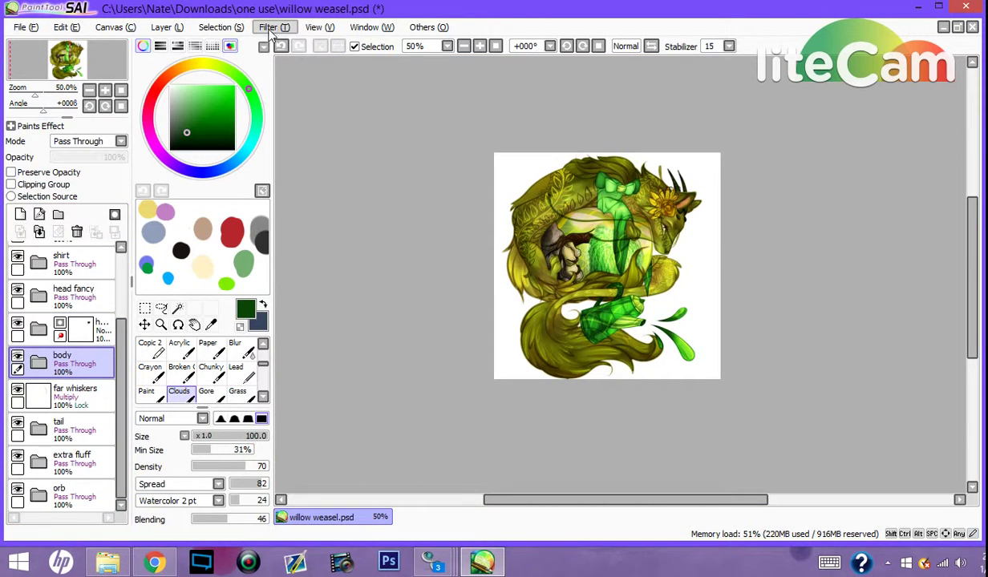
left_click(30, 31)
left_click(50, 112)
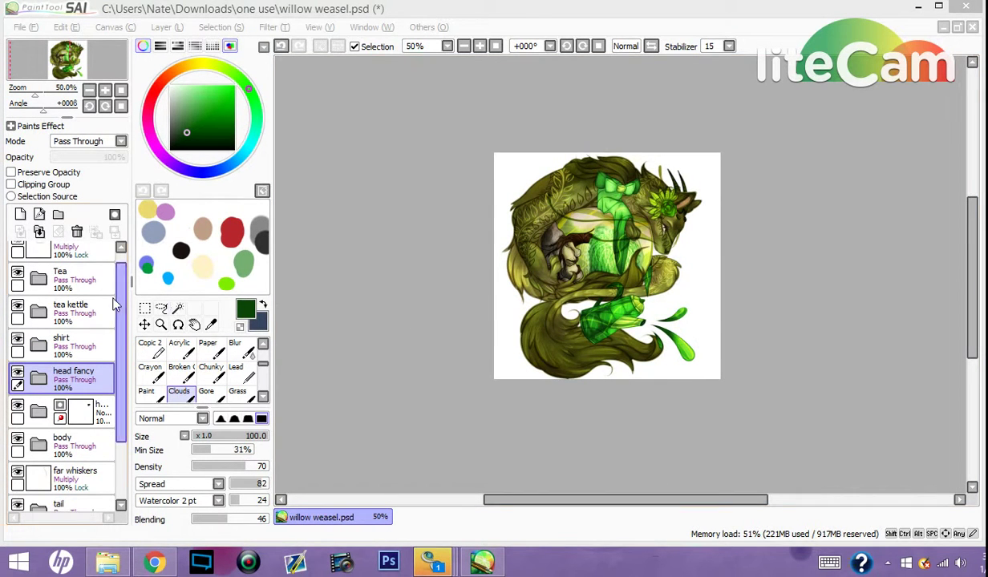
scroll(120, 293, "up", 1)
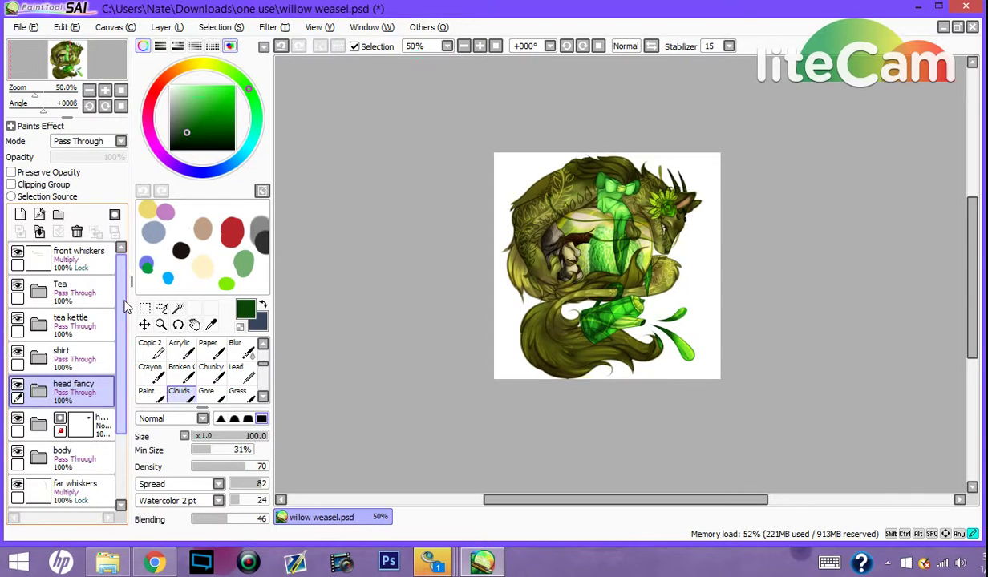
left_click_drag(124, 305, 124, 353)
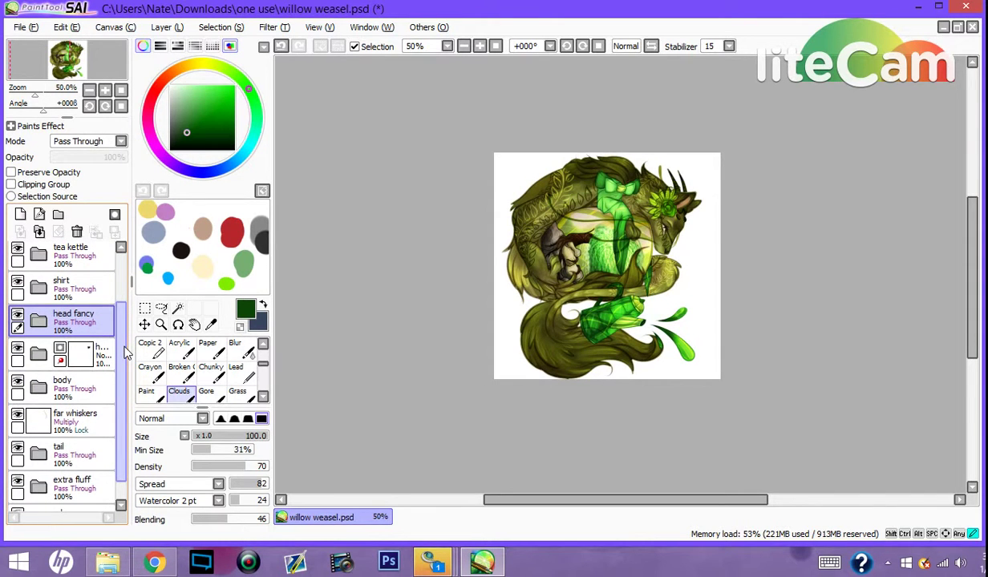
left_click(22, 28)
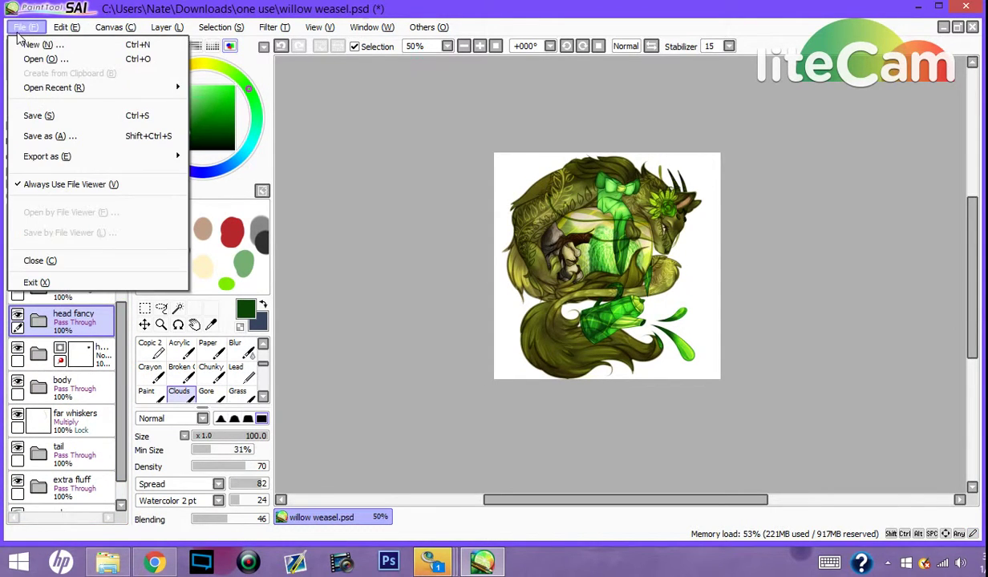
mouse_move(95, 90)
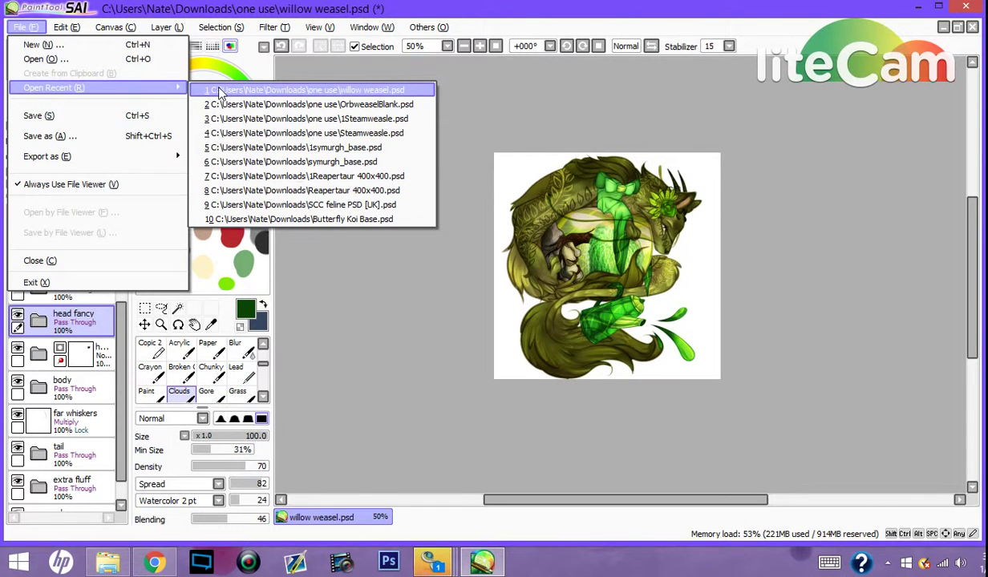
left_click(464, 86)
Step: Save the new colour variant as a separate Photoshop PSD named willow weasel2.psd in the one use folder
left_click(24, 28)
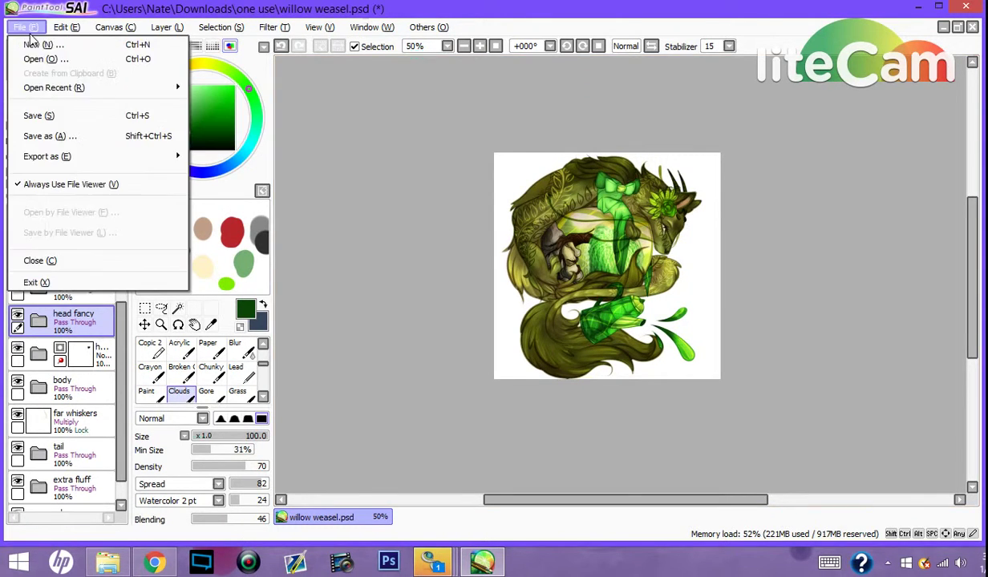
left_click(38, 135)
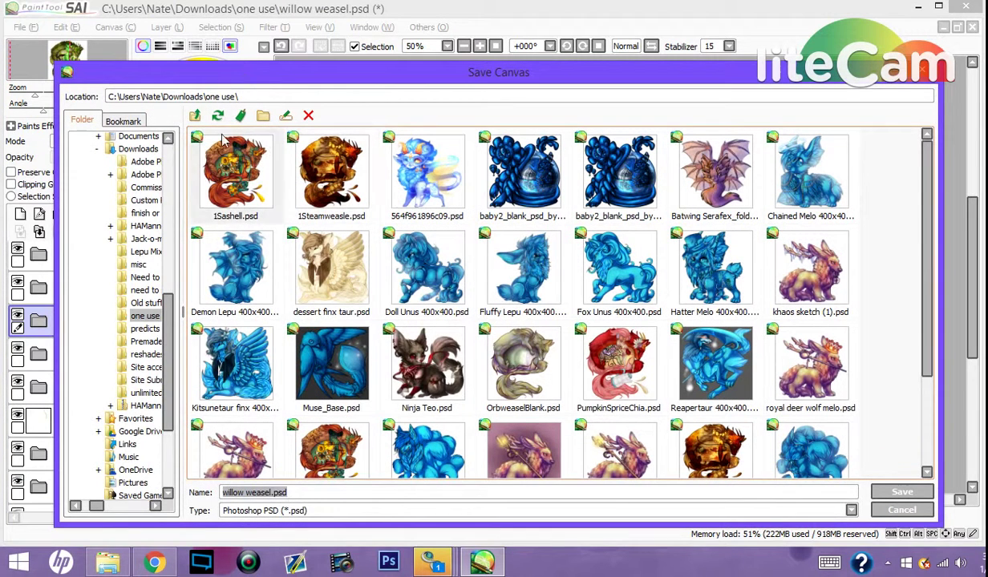
left_click(272, 494)
type("2")
left_click(908, 496)
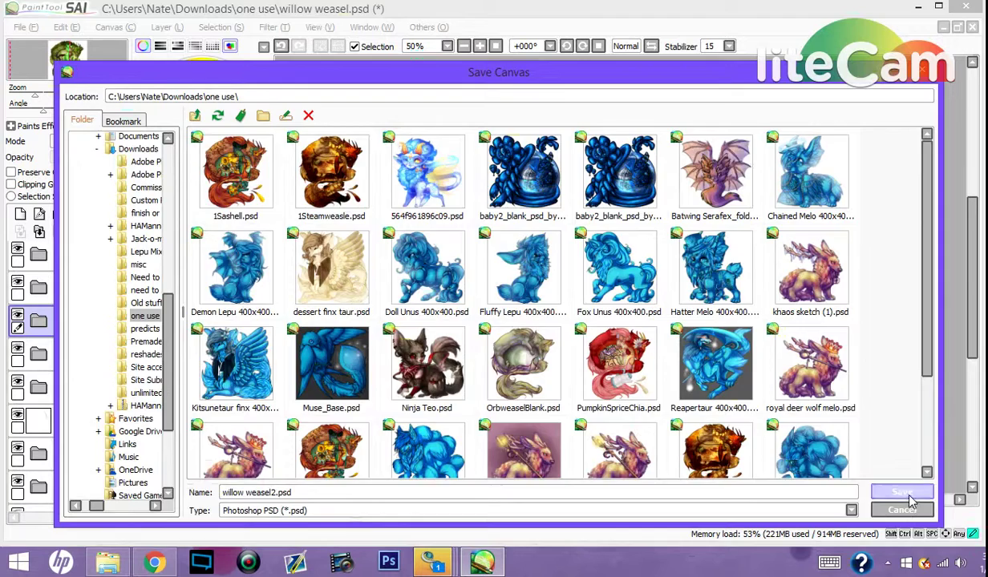